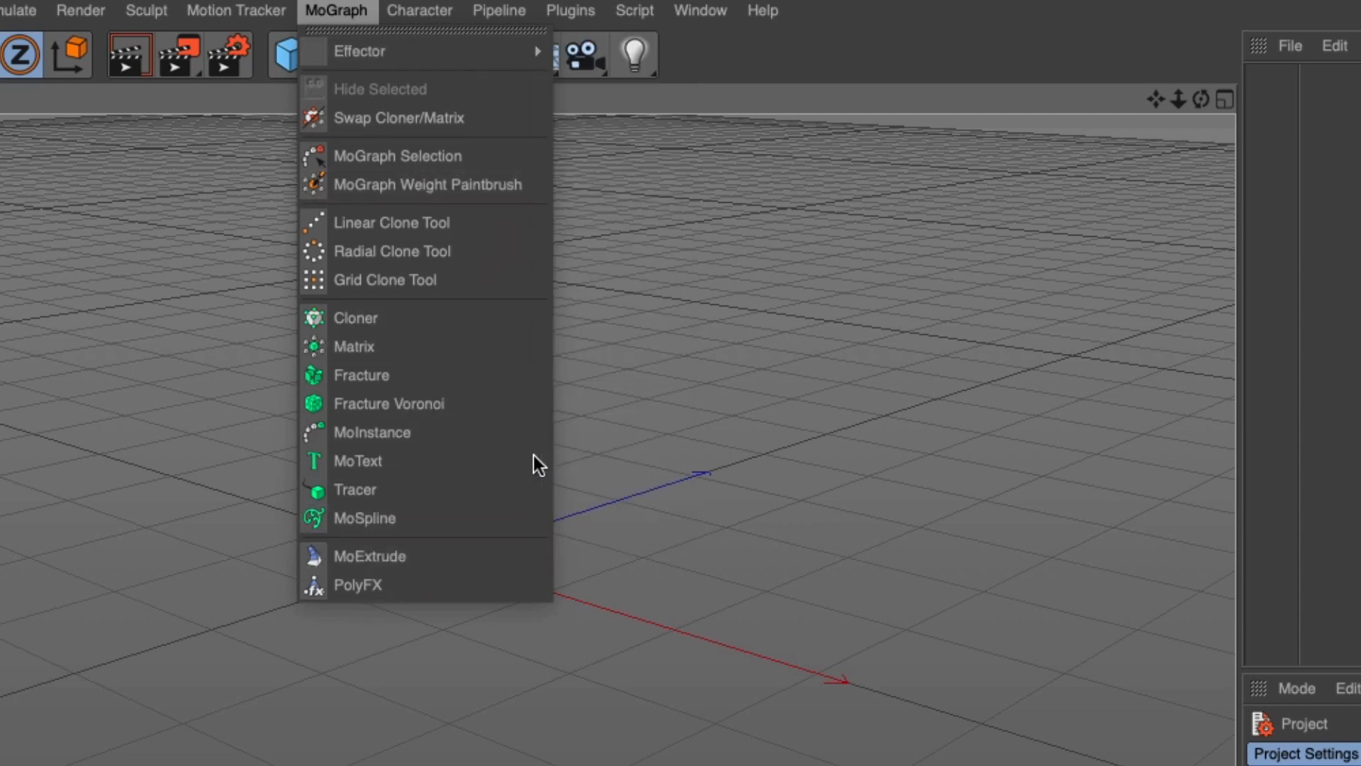
pyautogui.moveTo(531, 52)
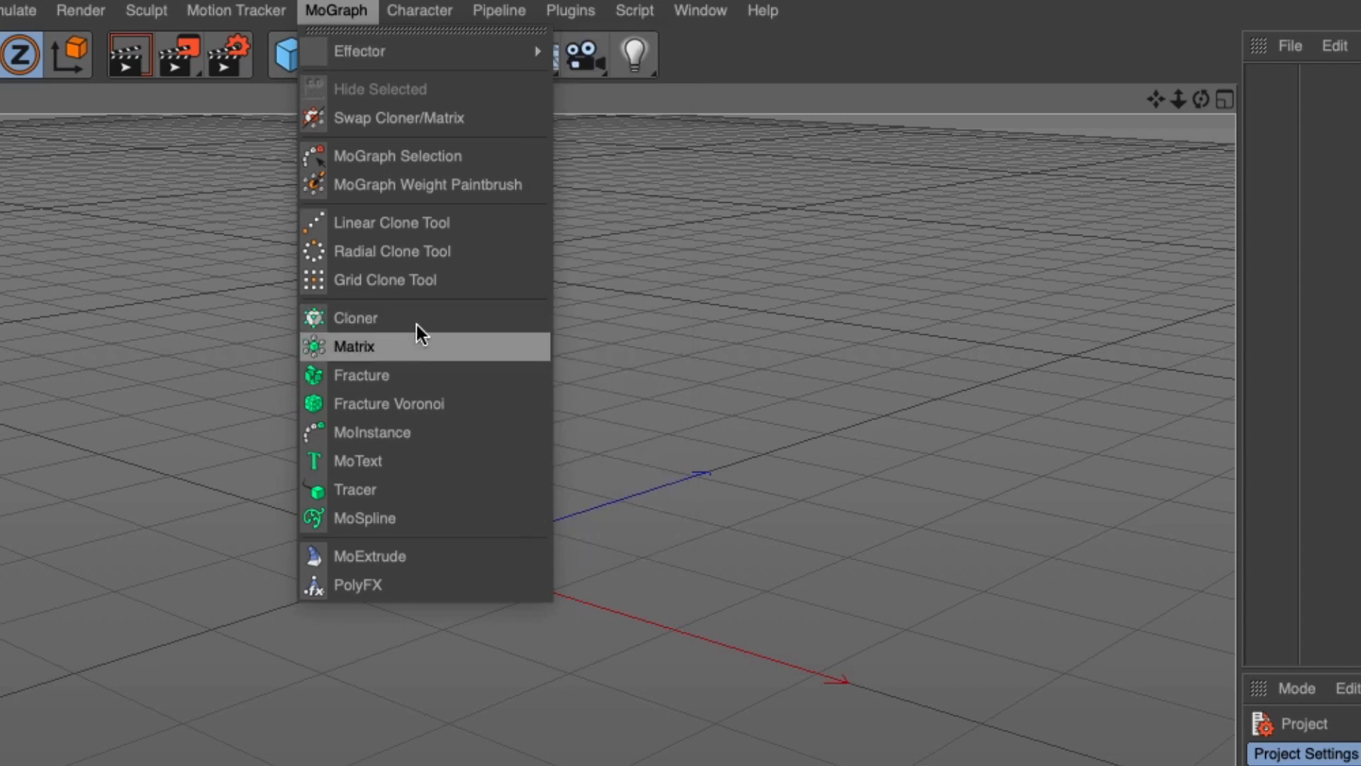
pyautogui.moveTo(475, 51)
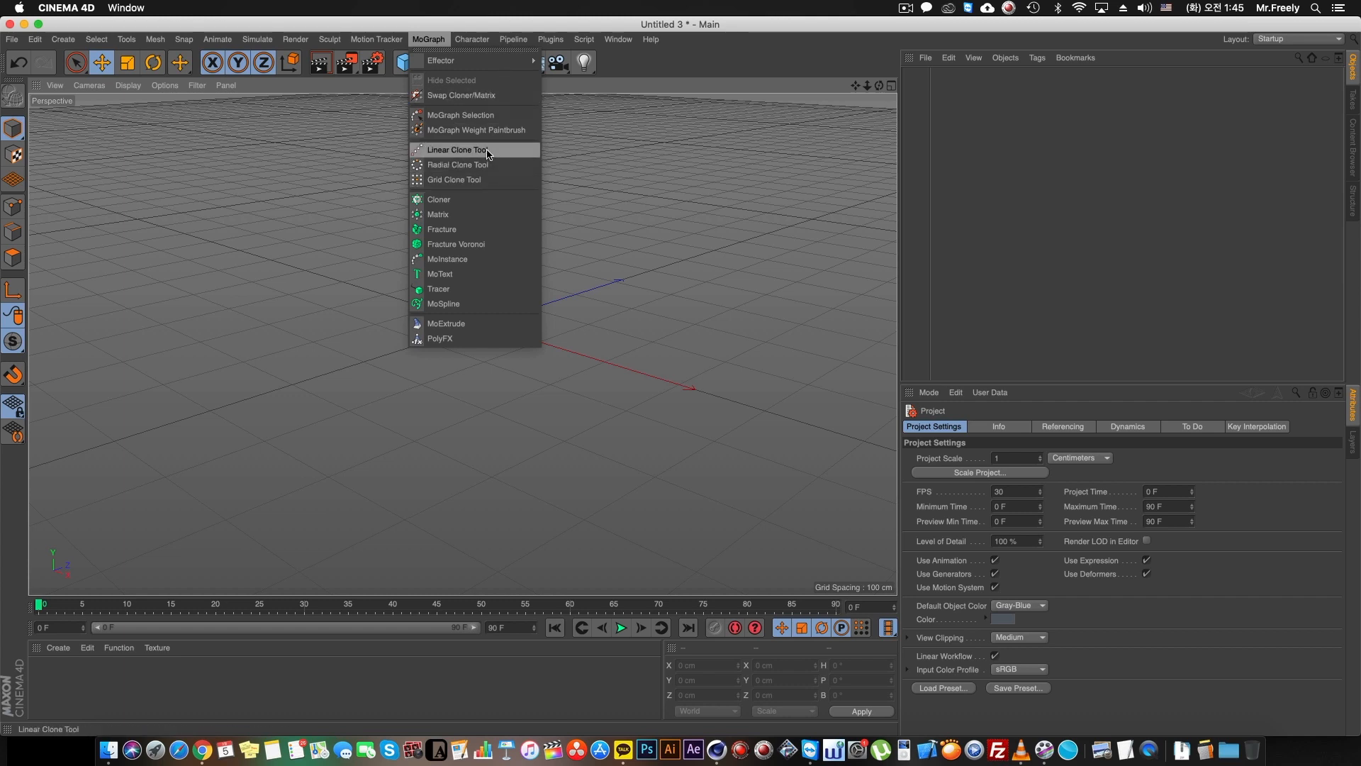
pyautogui.click(206, 218)
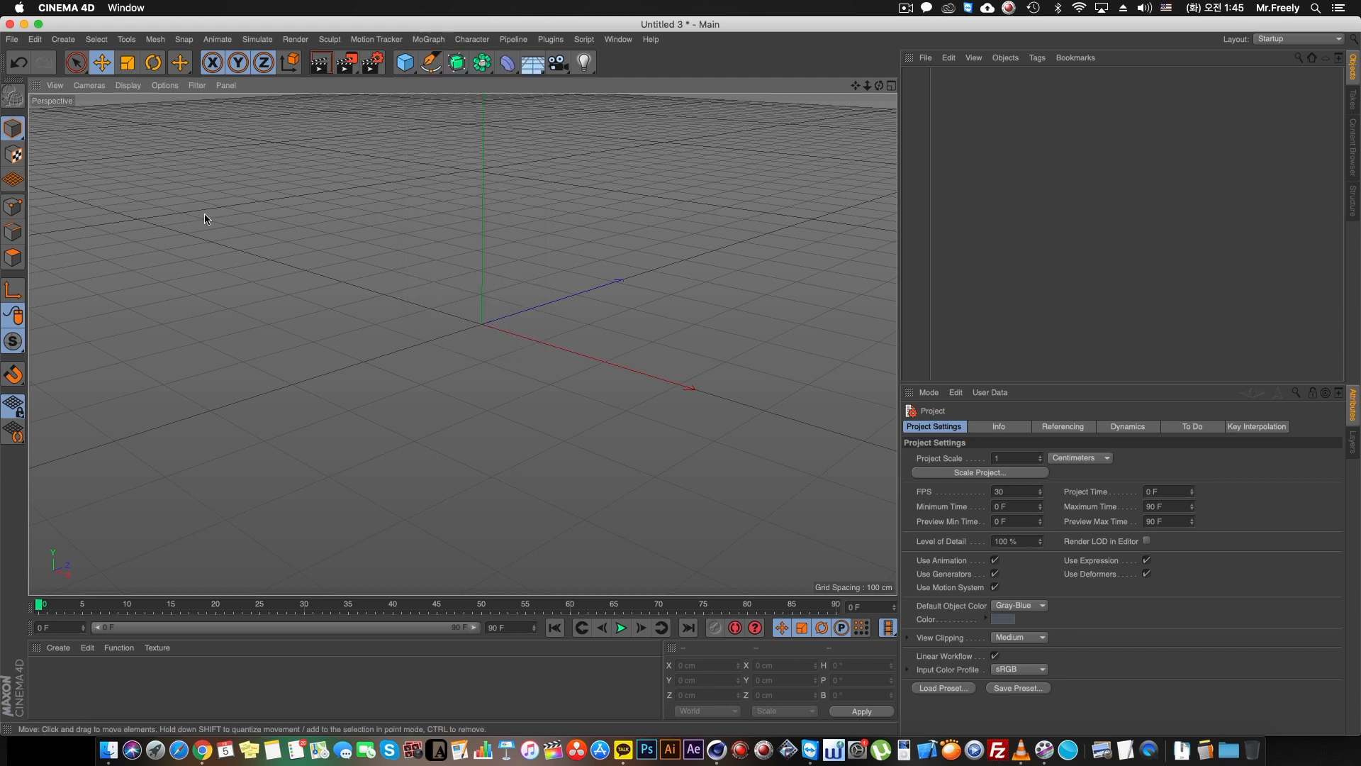
pyautogui.click(430, 41)
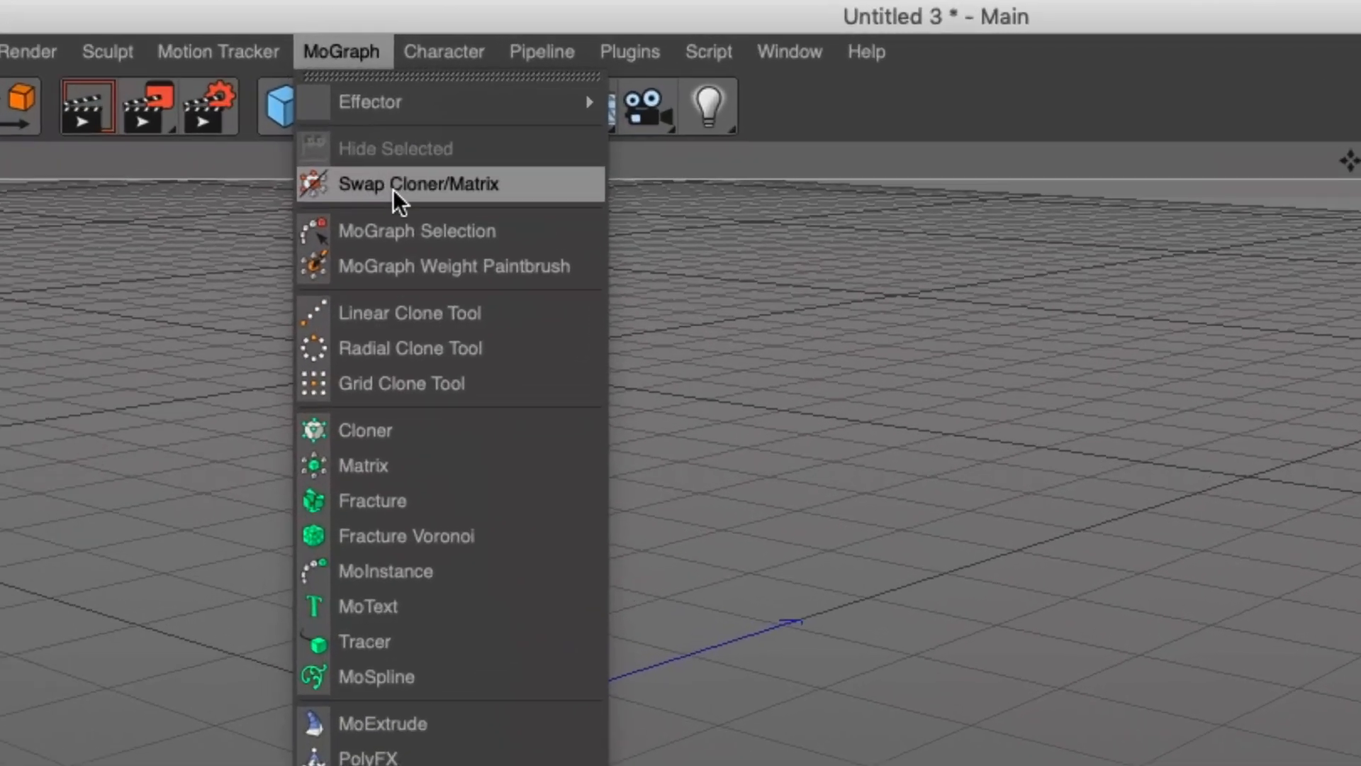
pyautogui.click(510, 183)
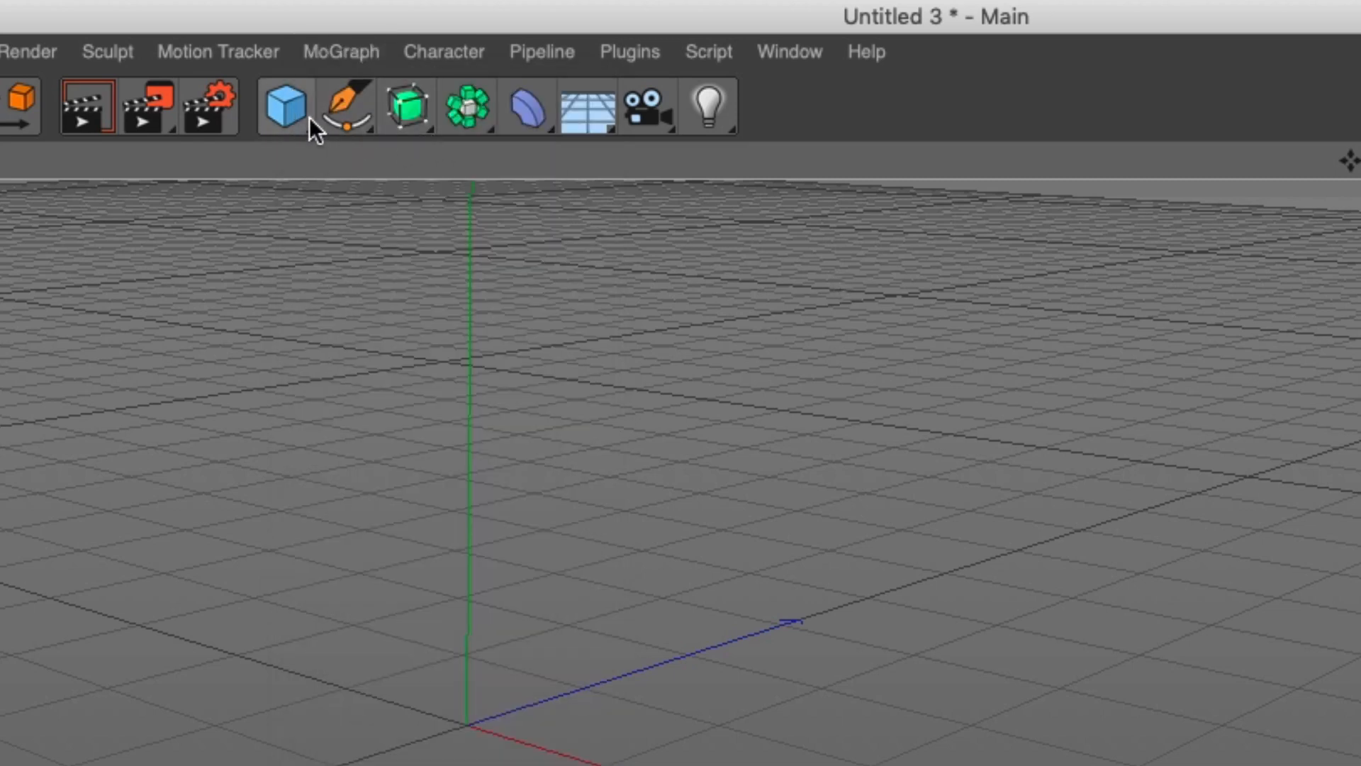
# Create a Cloner object and add a cube as its child.
pyautogui.click(336, 56)
pyautogui.click(394, 338)
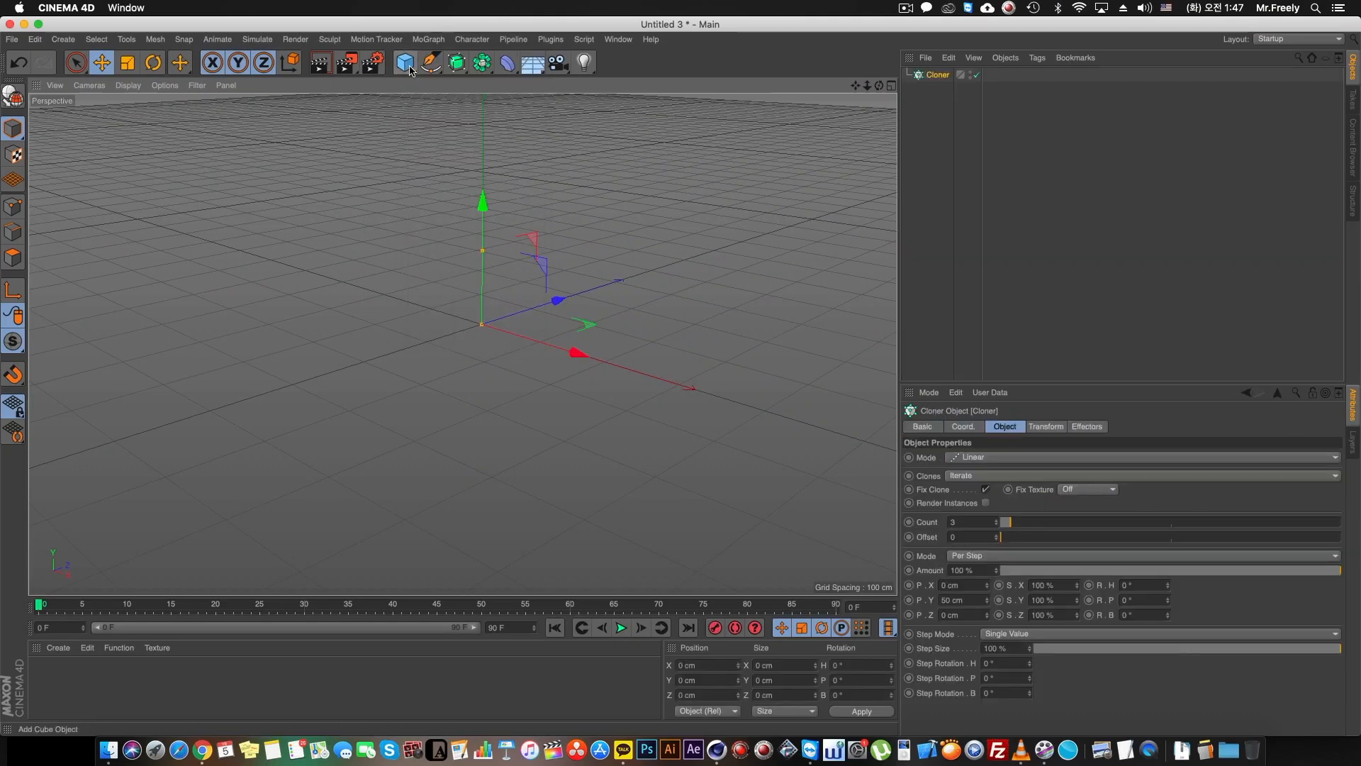
pyautogui.keyDown('shift'); pyautogui.click(409, 69); pyautogui.keyUp('shift')
pyautogui.scroll(-3, 534, 238)
# Switch the perspective view's display to shading with lines.
pyautogui.click(127, 85)
pyautogui.click(145, 124)
pyautogui.keyDown('alt'); pyautogui.moveTo(556, 261); pyautogui.dragTo(452, 259, button='middle'); pyautogui.keyUp('alt')
# Set the Cloner to Grid Array mode with a size of 500 cm on all three axes.
pyautogui.click(938, 75)
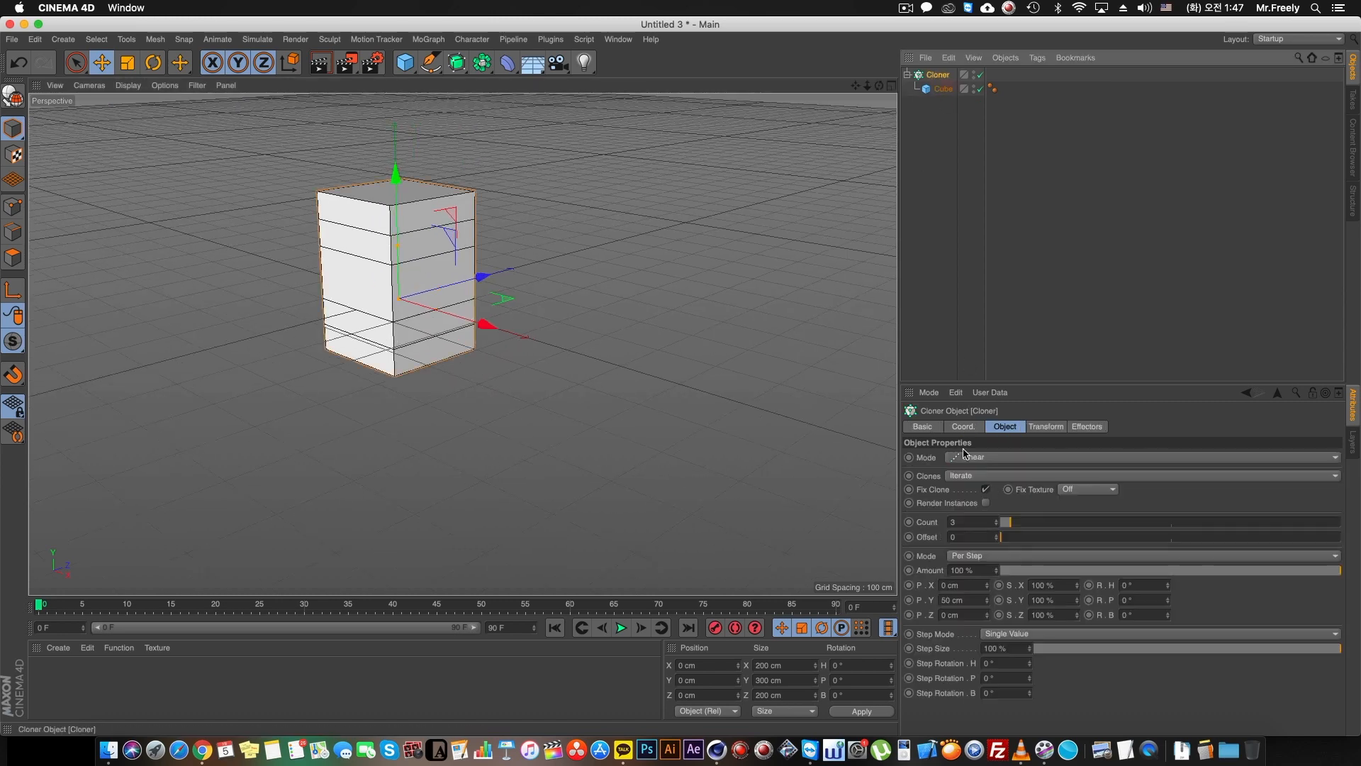
pyautogui.click(976, 458)
pyautogui.click(987, 523)
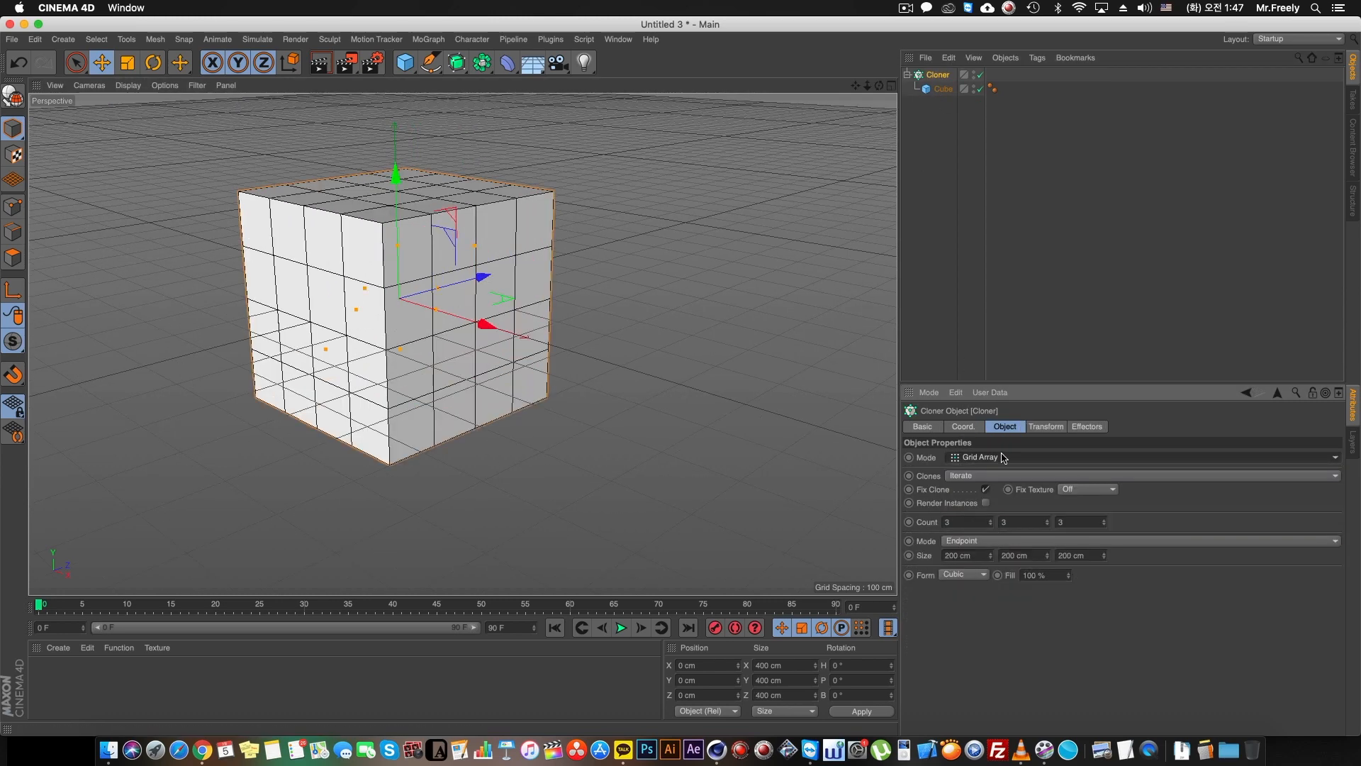
pyautogui.click(977, 556)
pyautogui.write('500')
pyautogui.press('Tab')
pyautogui.write('500')
pyautogui.press('Tab')
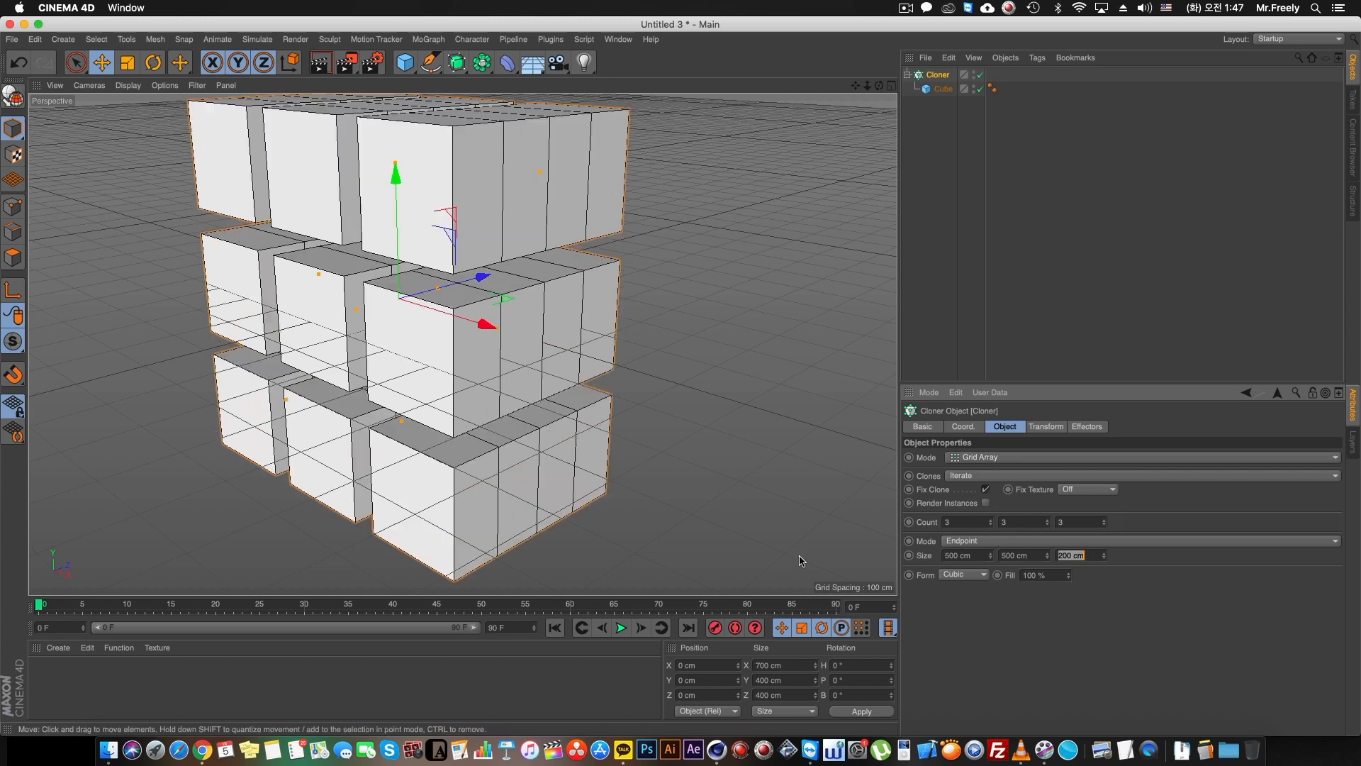
pyautogui.press('Return')
pyautogui.scroll(-8, 479, 389)
pyautogui.keyDown('alt'); pyautogui.moveTo(503, 379); pyautogui.dragTo(250, 369, button='middle'); pyautogui.keyUp('alt')
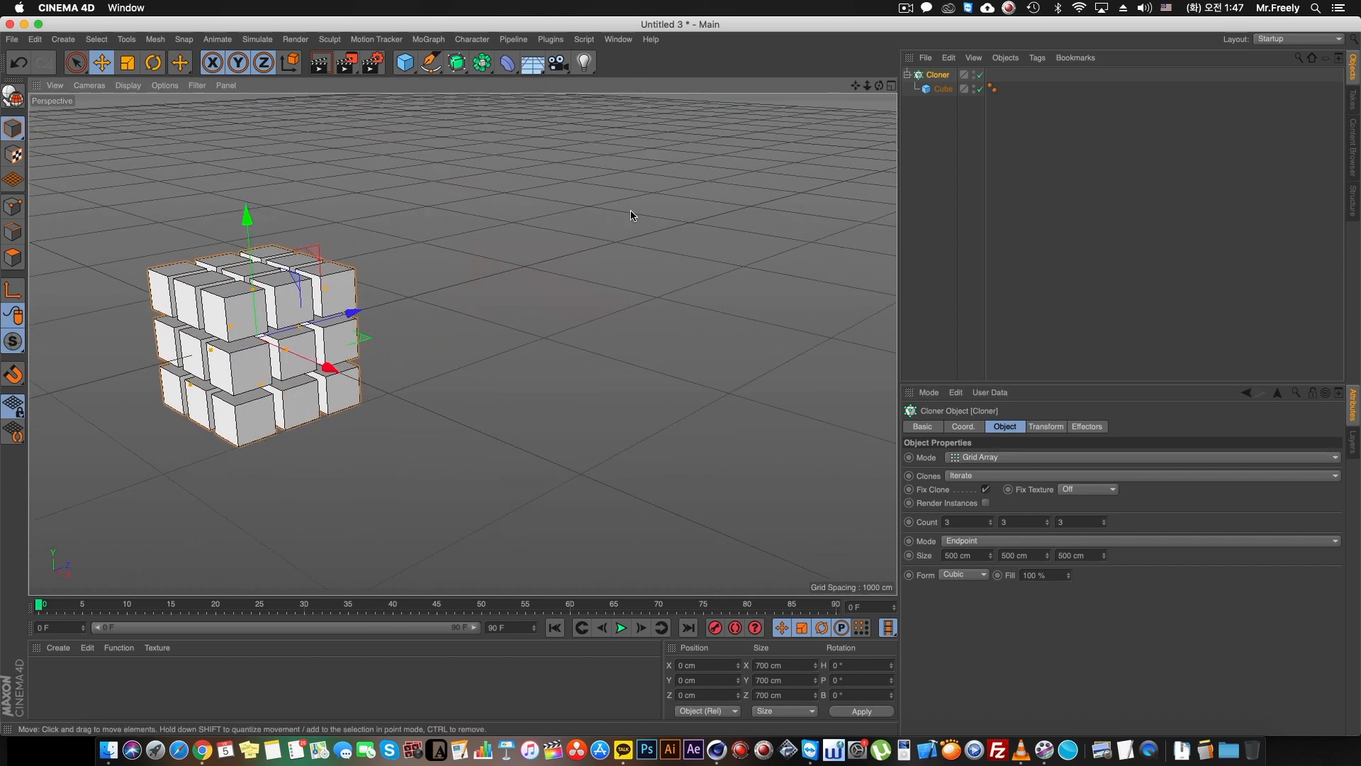
# Add a Matrix object and place a copy of the Cloner's cube under it.
pyautogui.click(429, 39)
pyautogui.click(463, 213)
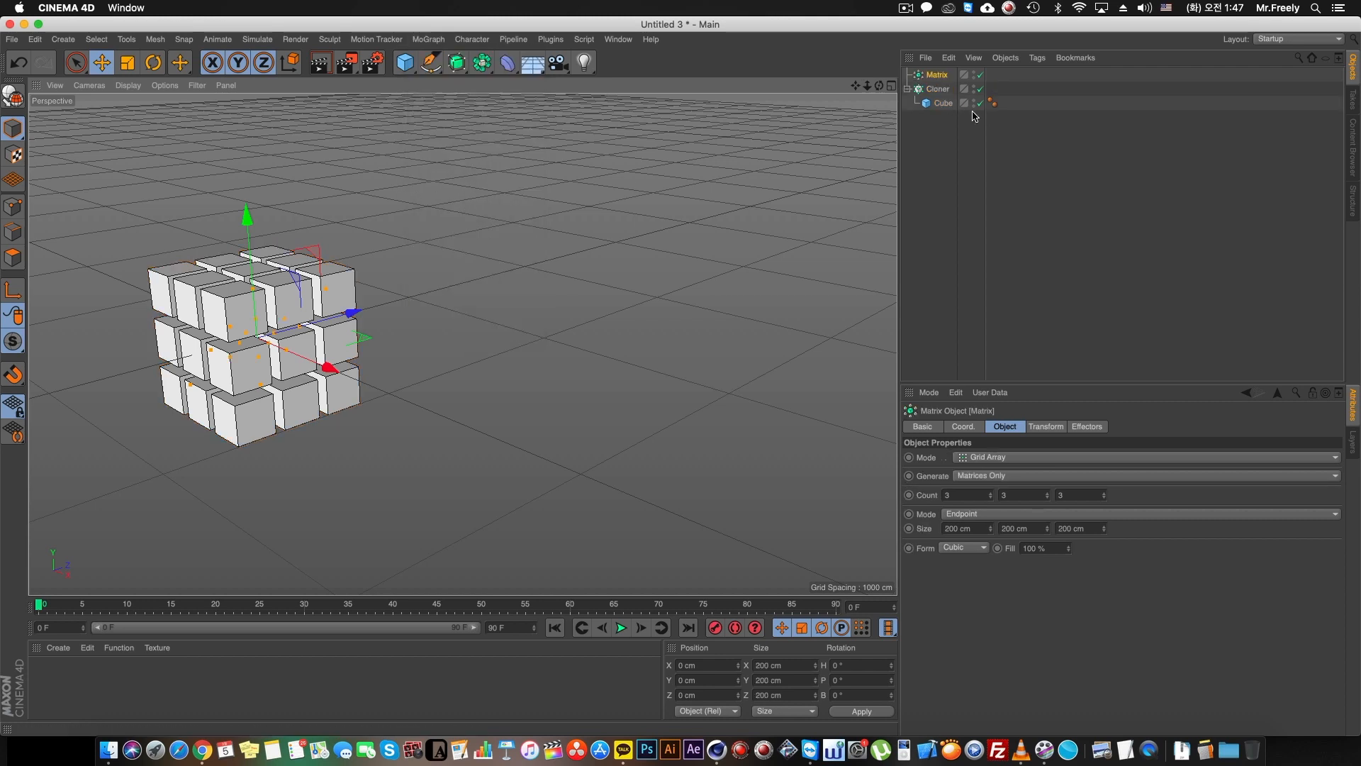
pyautogui.moveTo(938, 103); pyautogui.dragTo(936, 76)
pyautogui.press('super+z')
# Move the Matrix object away from the cube grid to about X 1064, Y -102, Z 1013 cm.
pyautogui.click(937, 76)
pyautogui.moveTo(368, 345); pyautogui.dragTo(662, 369)
pyautogui.scroll(-3, 662, 352)
pyautogui.scroll(2, 662, 353)
pyautogui.keyDown('alt'); pyautogui.moveTo(662, 352); pyautogui.dragTo(711, 310, button='middle'); pyautogui.keyUp('alt')
pyautogui.scroll(4, 711, 309)
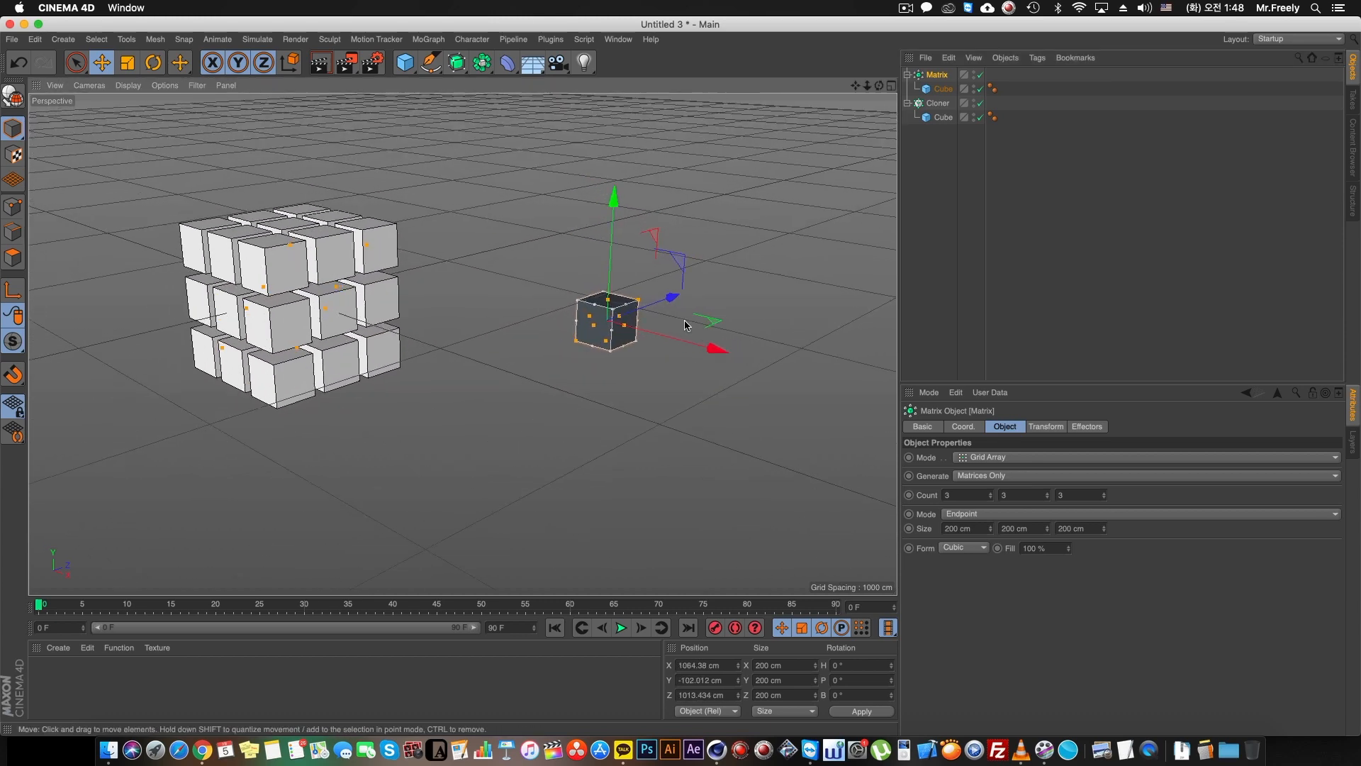
pyautogui.keyDown('alt'); pyautogui.moveTo(617, 307); pyautogui.dragTo(683, 324, button='middle'); pyautogui.keyUp('alt')
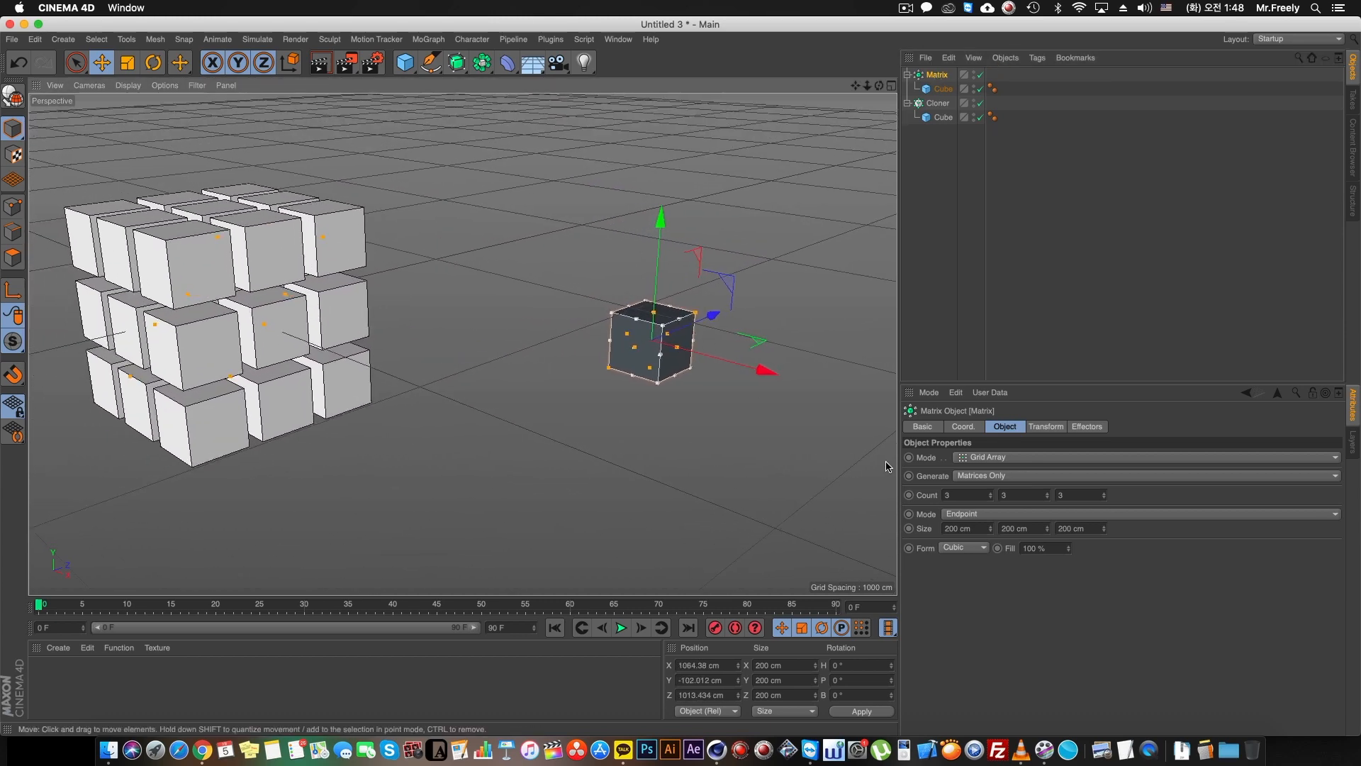
# Keep the Matrix object in Grid Array mode and set its size to 500 cm on all three axes.
pyautogui.click(976, 461)
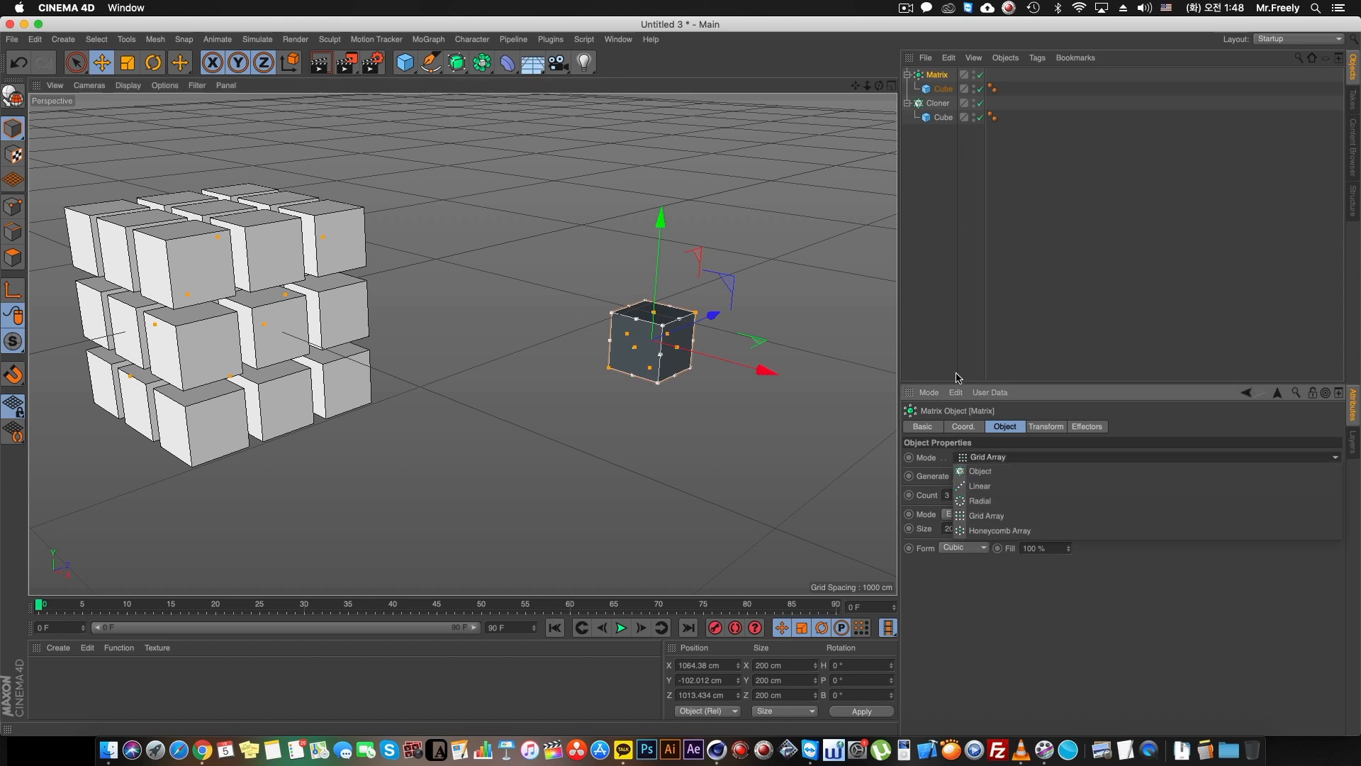
pyautogui.click(978, 515)
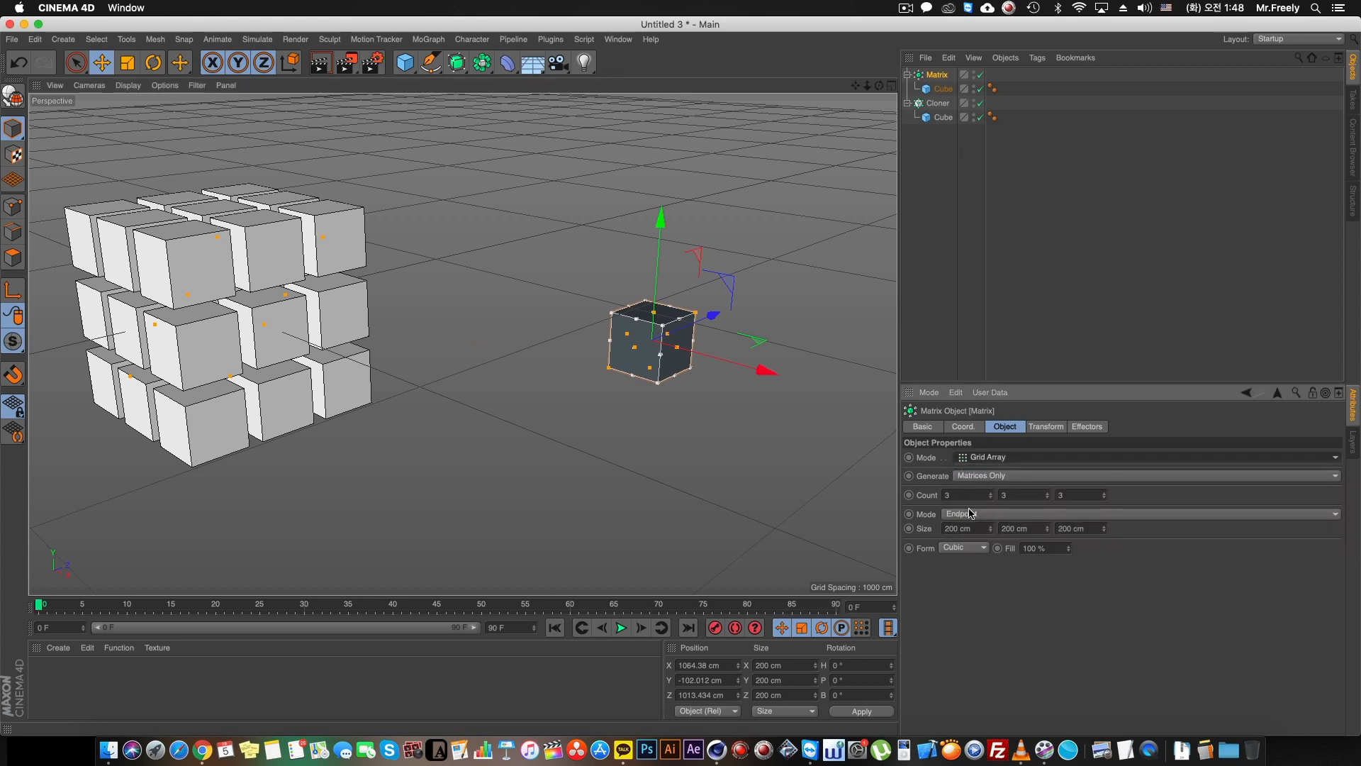
pyautogui.click(941, 104)
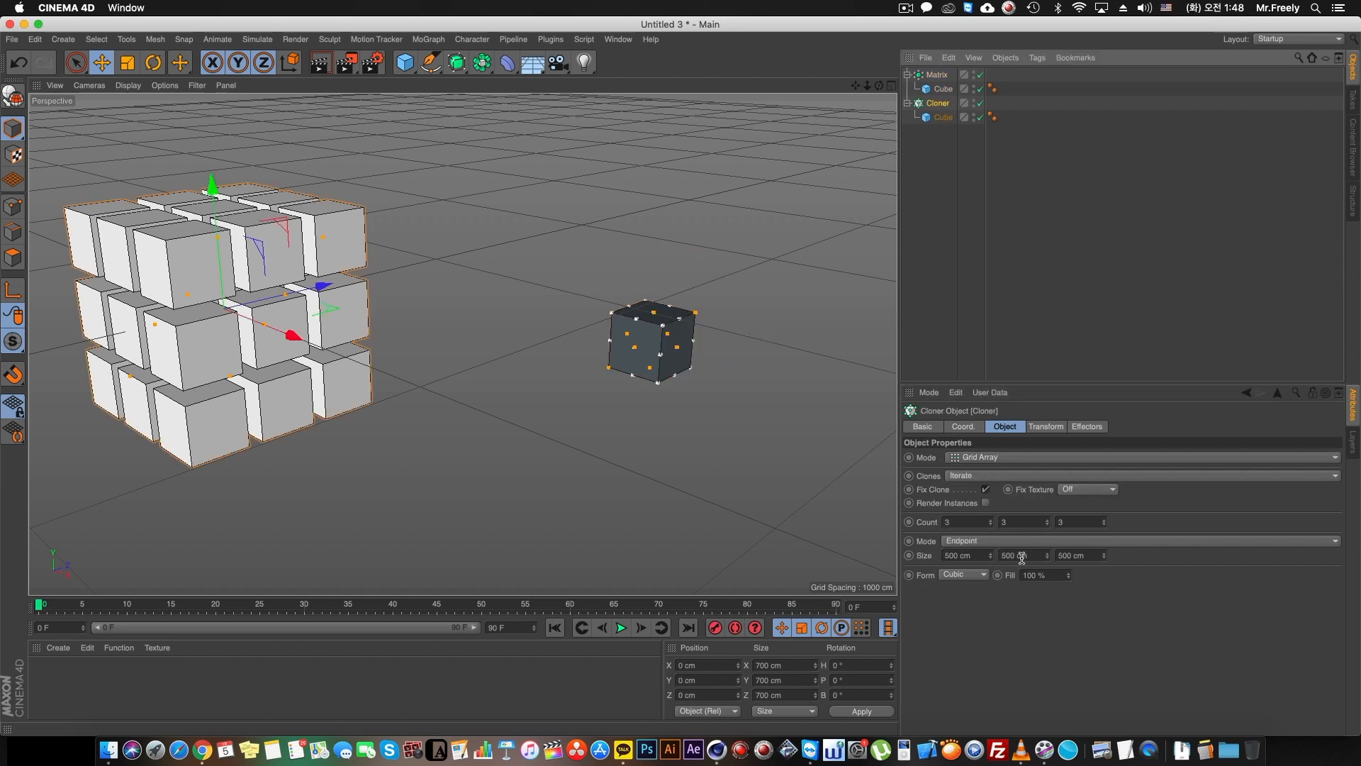
pyautogui.click(937, 74)
pyautogui.click(959, 528)
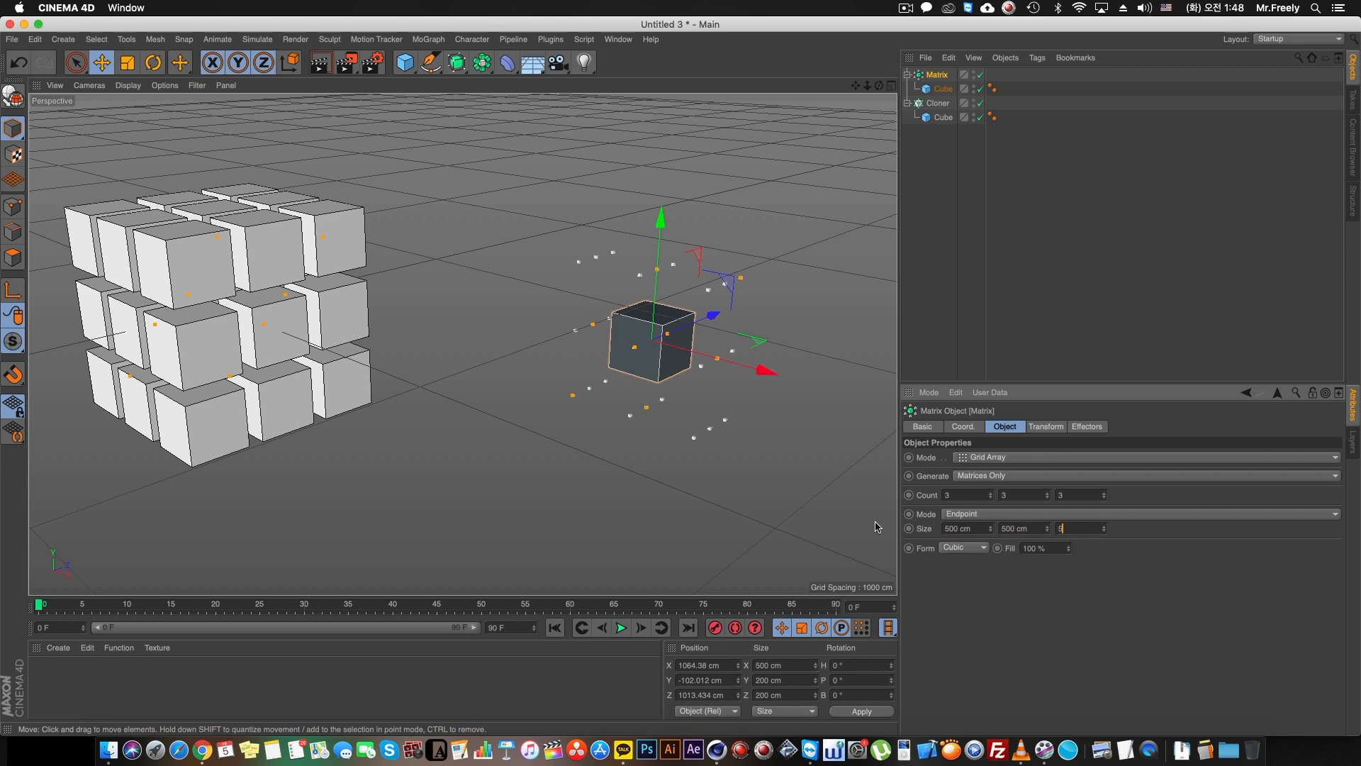
pyautogui.scroll(-2, 673, 389)
pyautogui.press('super+r')
pyautogui.click(660, 428)
pyautogui.scroll(2, 616, 368)
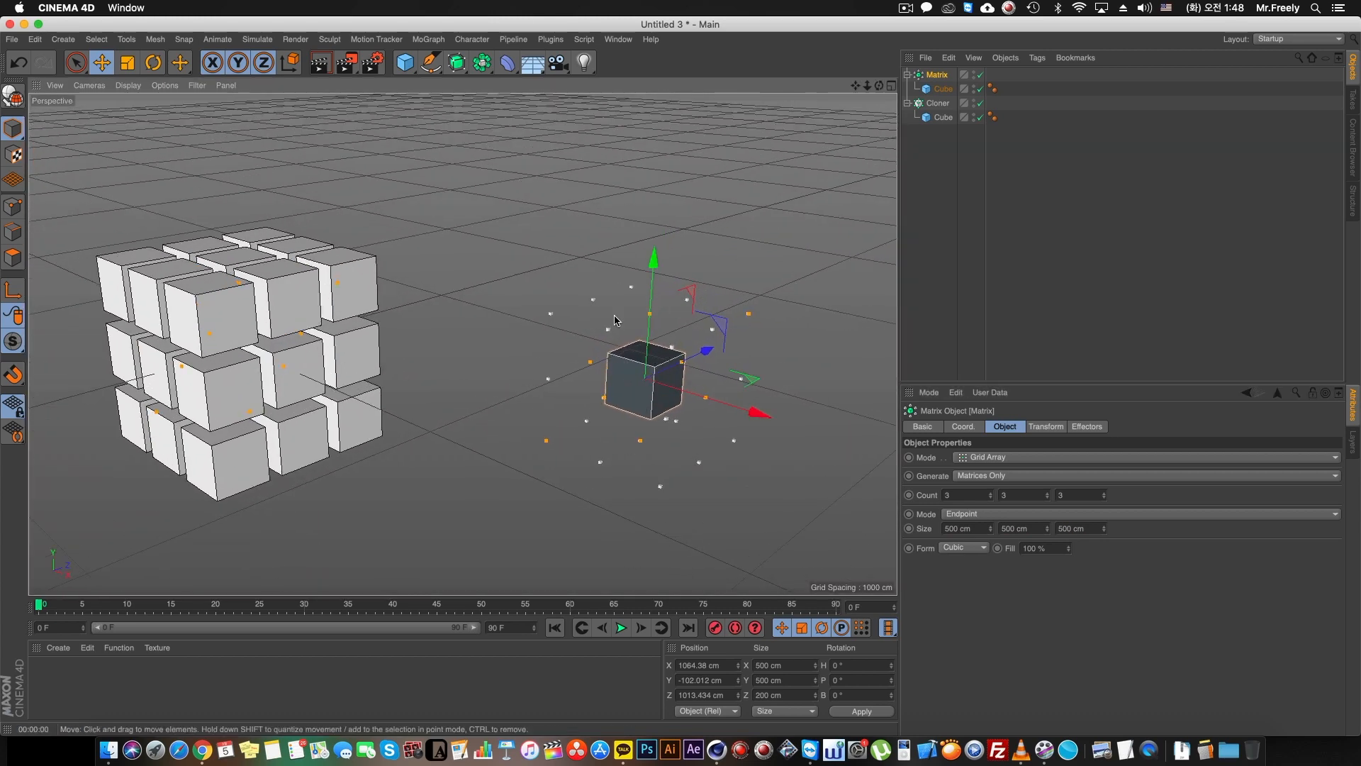
# Compare the Cloner's Clones setting with the Matrix object's Generate options.
pyautogui.click(358, 316)
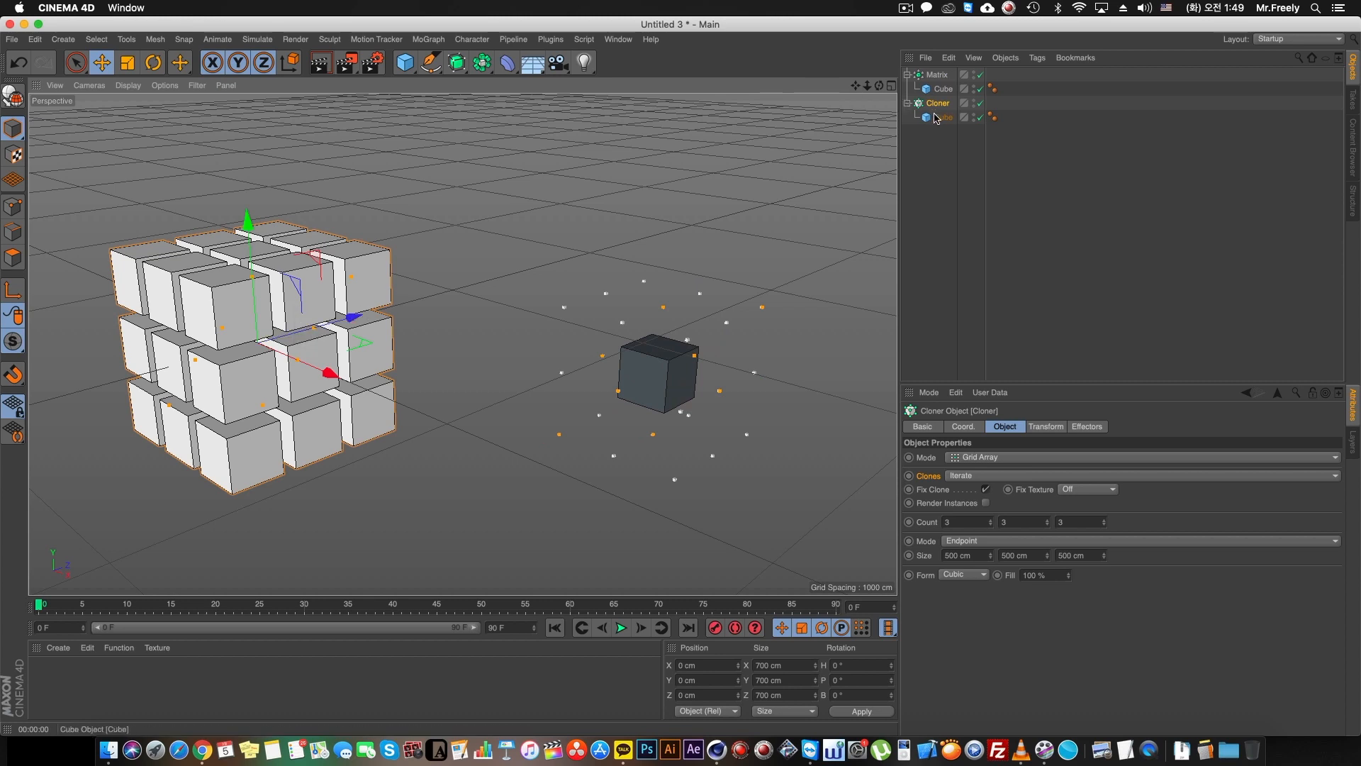
pyautogui.click(936, 75)
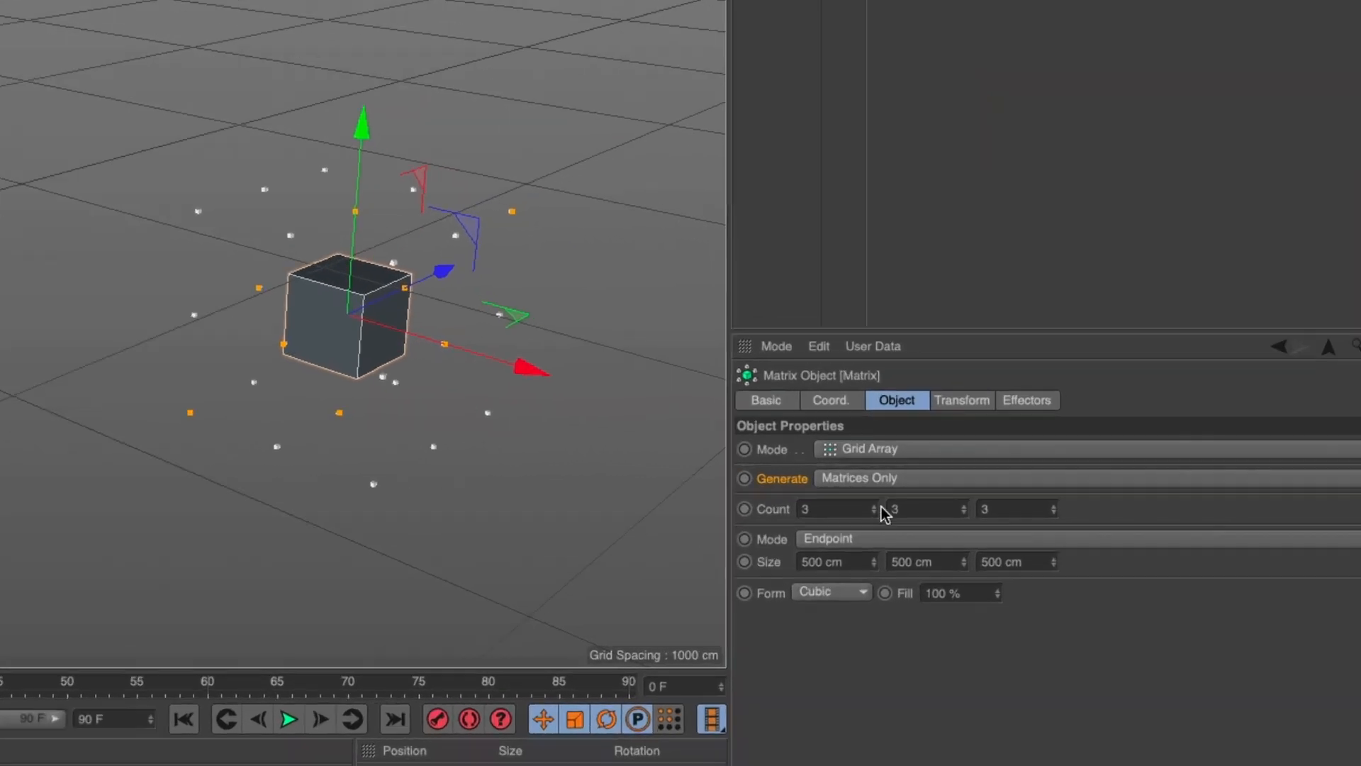
pyautogui.click(971, 476)
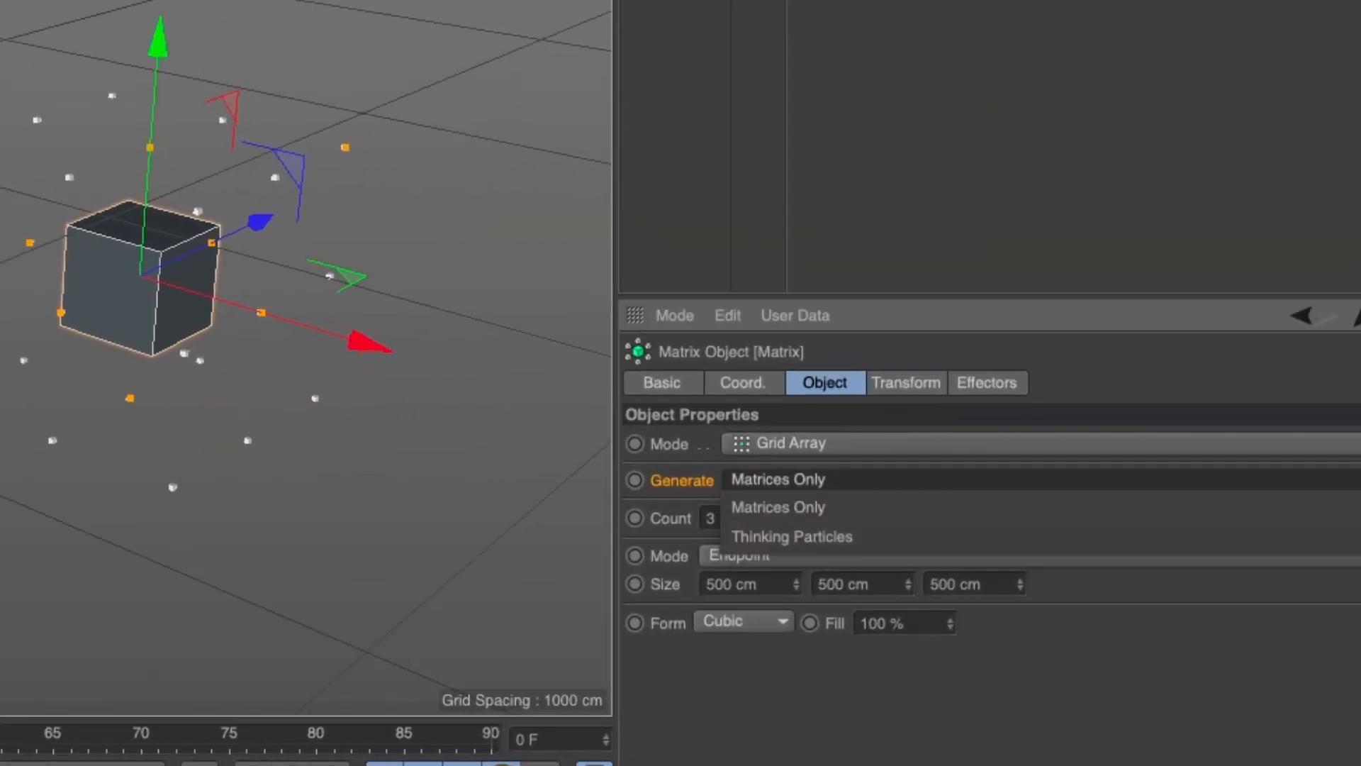
pyautogui.click(815, 1)
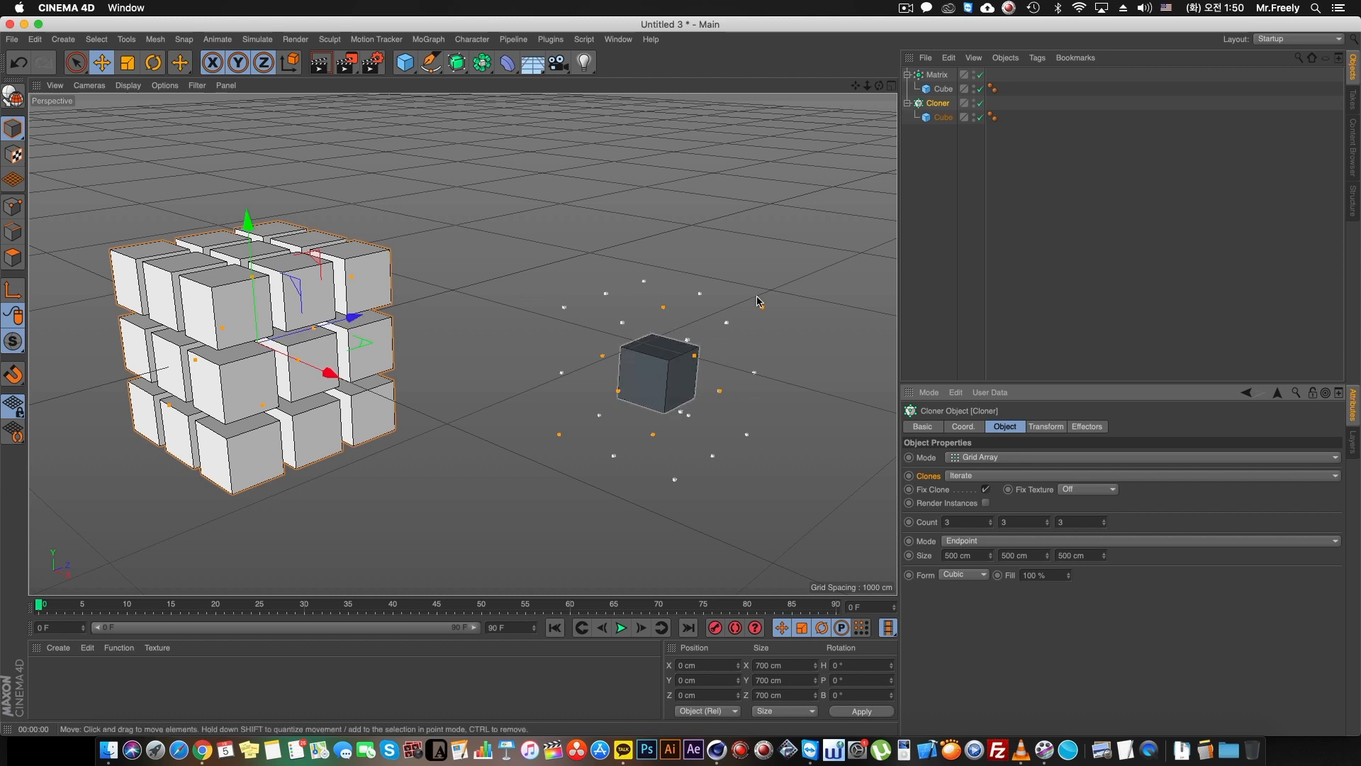
# Detach the MoGraph commands as a floating palette and turn the Cloner into a Matrix with Swap Cloner/Matrix.
pyautogui.click(428, 39)
pyautogui.click(443, 48)
pyautogui.click(466, 91)
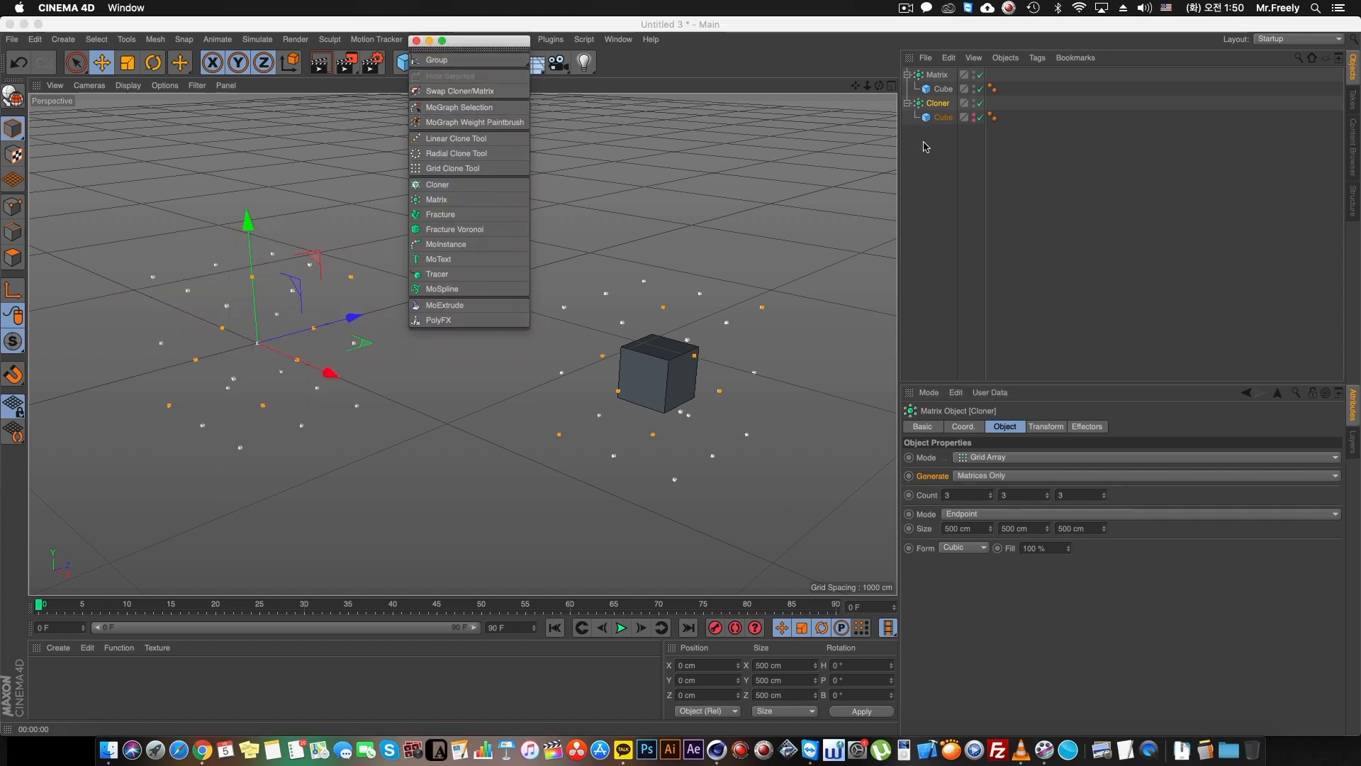
# Turn the original Matrix object into a Cloner with Swap Cloner/Matrix and unhide the cube under the former Cloner.
pyautogui.click(936, 74)
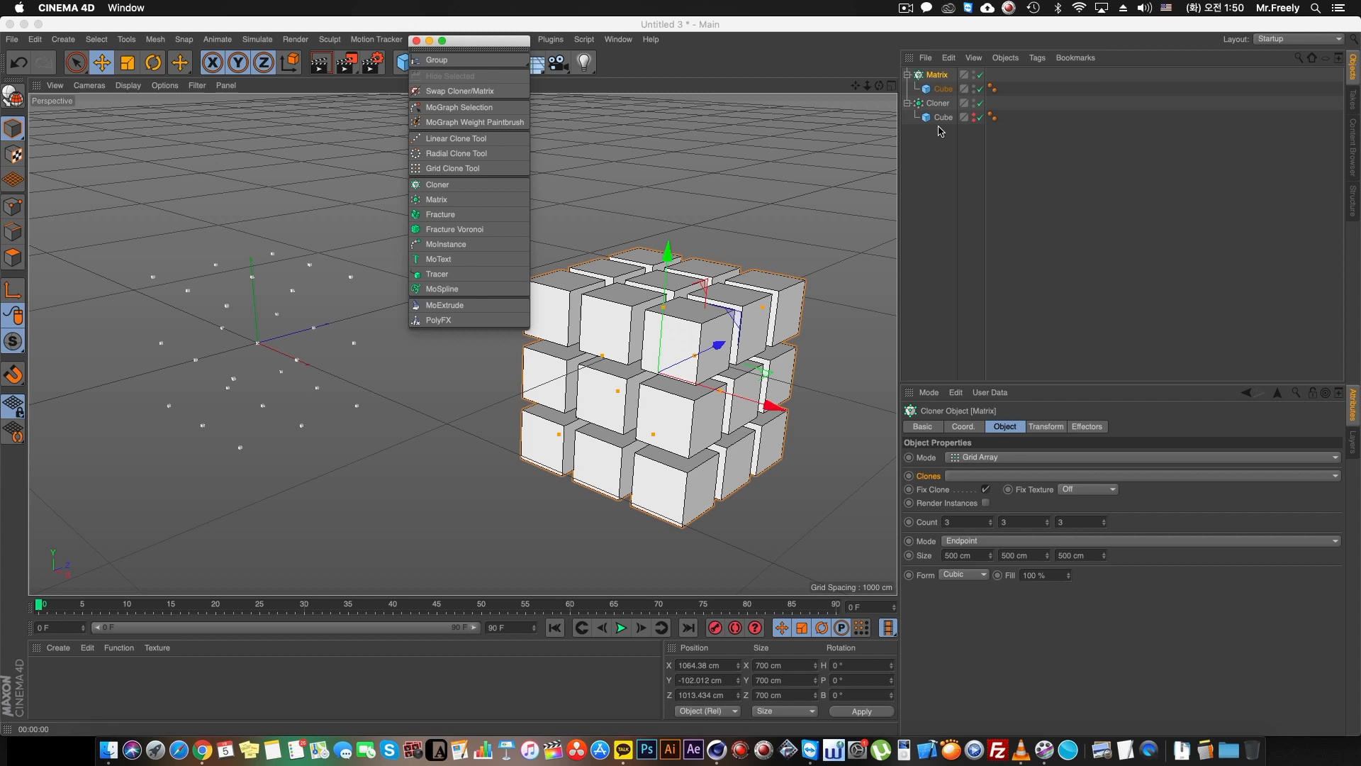
pyautogui.click(974, 119)
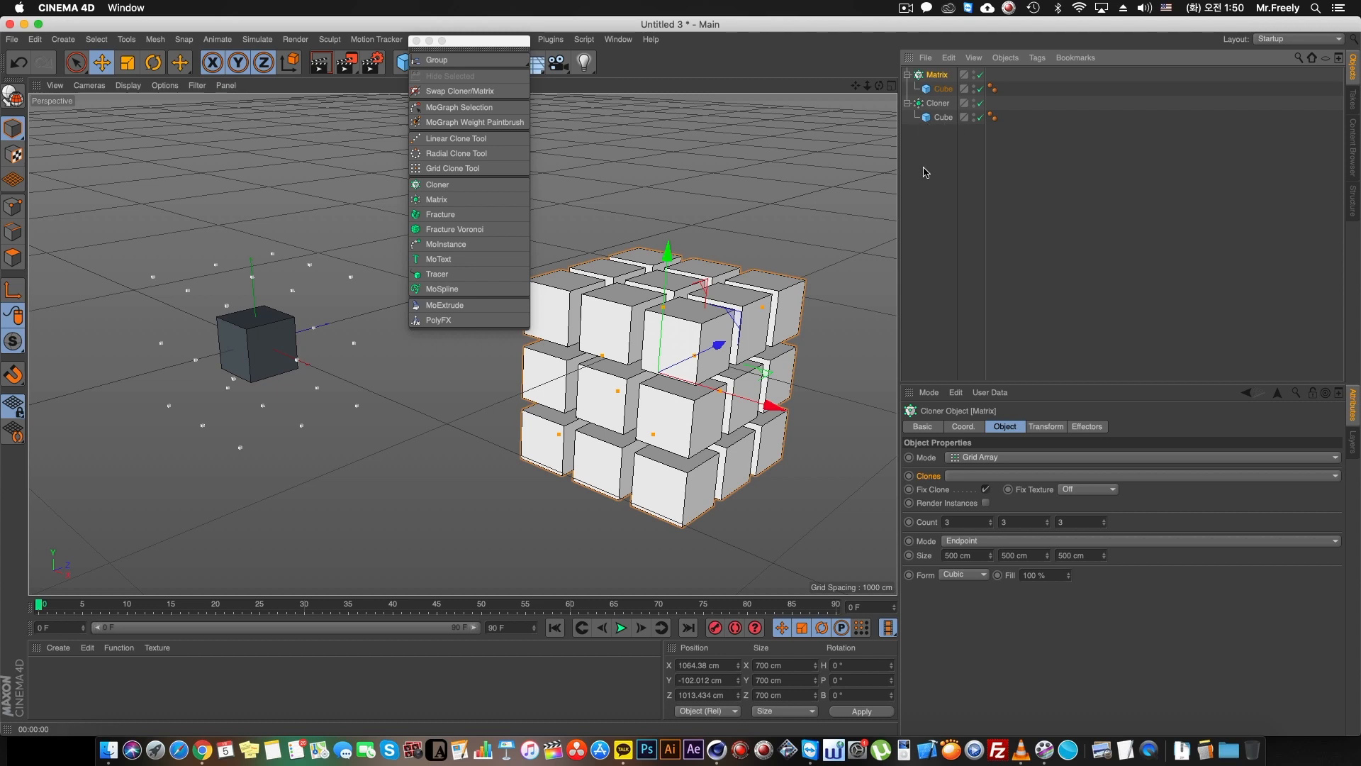
pyautogui.moveTo(956, 175); pyautogui.dragTo(911, 70)
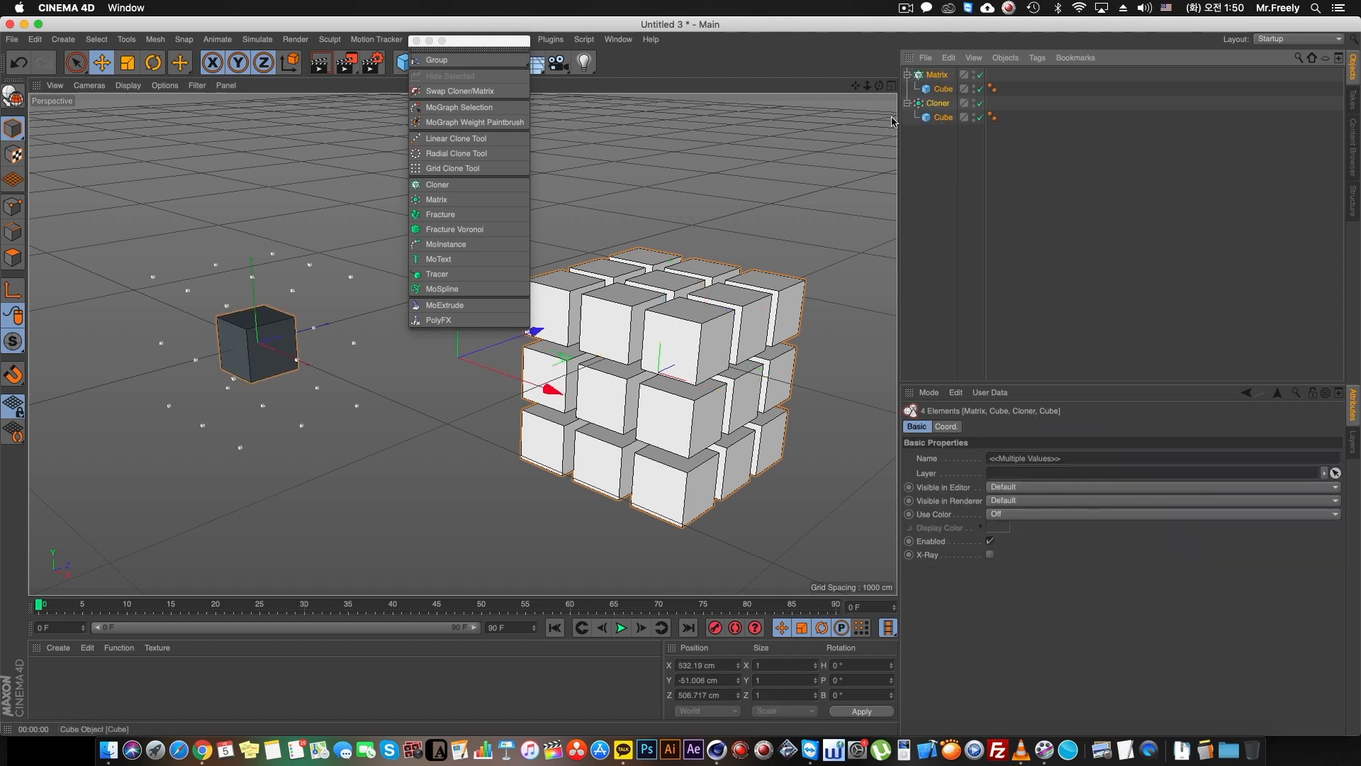
pyautogui.press('Delete')
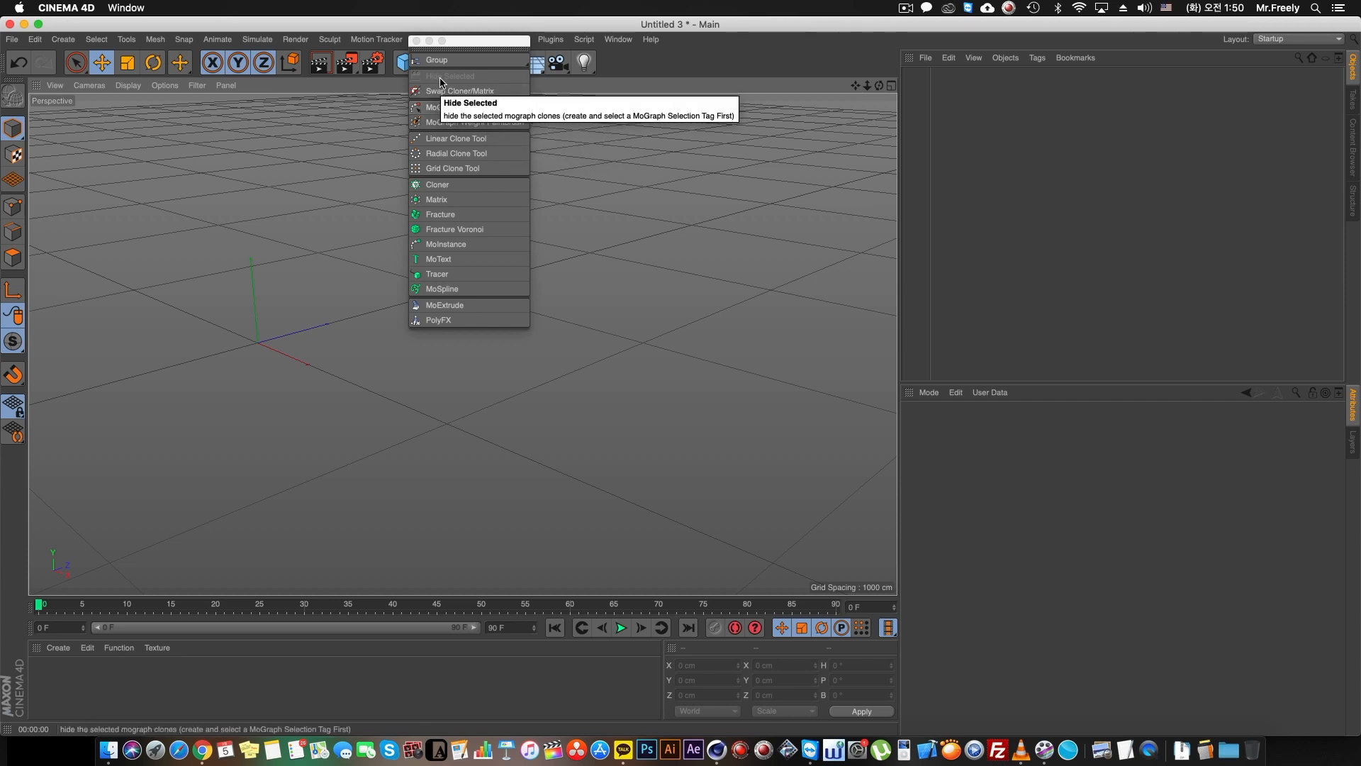
pyautogui.hotkey('ctrl', 'z')
# Delete the object named Cloner together with its child cube.
pyautogui.click(930, 135)
pyautogui.click(937, 100)
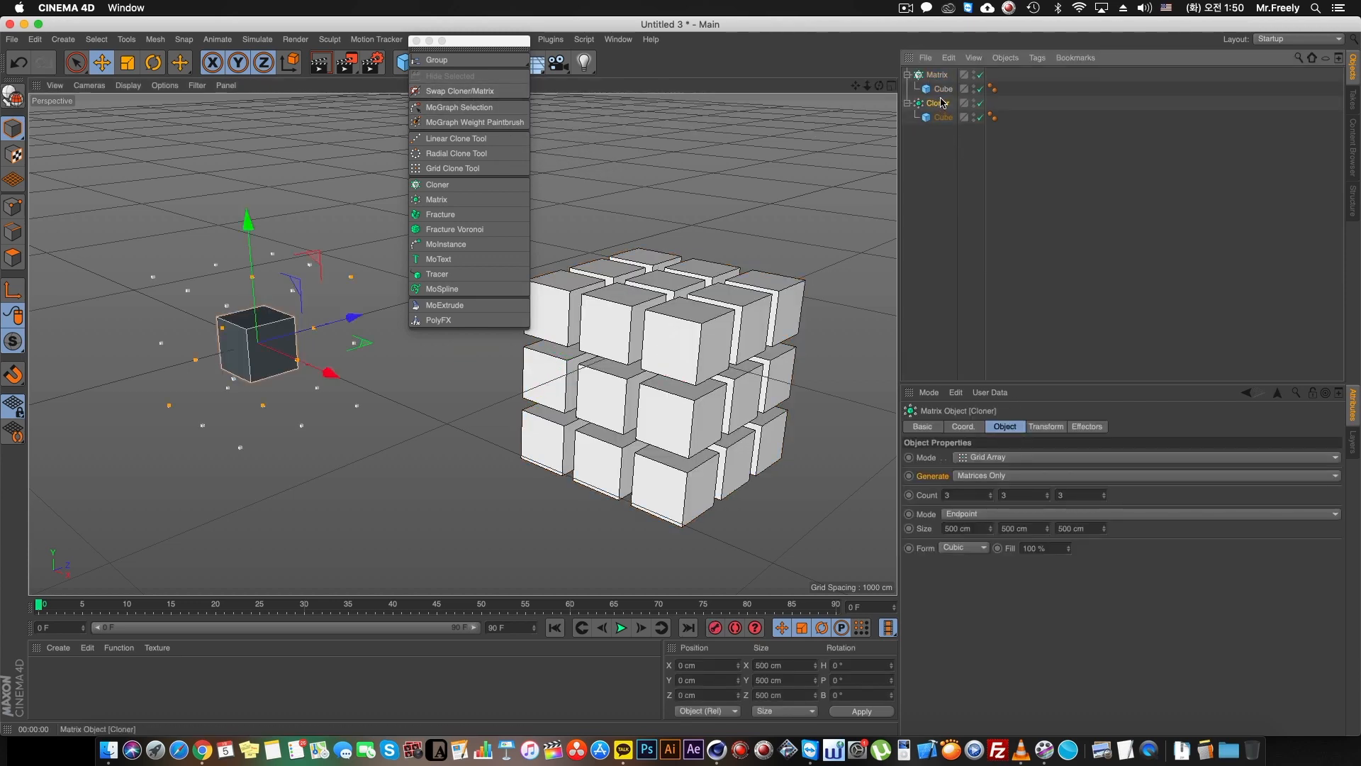
pyautogui.press('Delete')
# Mark several clones in the upper layer of the remaining cube grid with the MoGraph Selection tool.
pyautogui.click(936, 75)
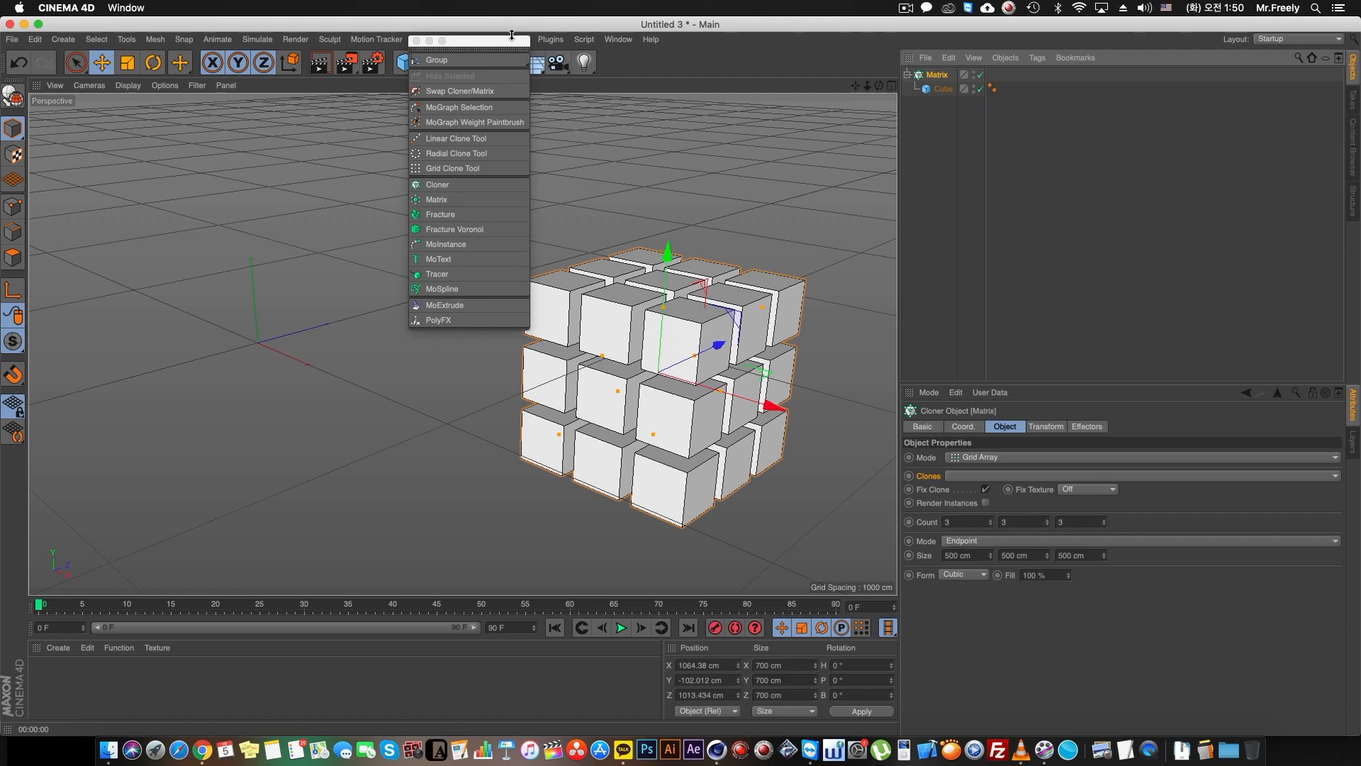
pyautogui.moveTo(477, 49); pyautogui.dragTo(444, 66)
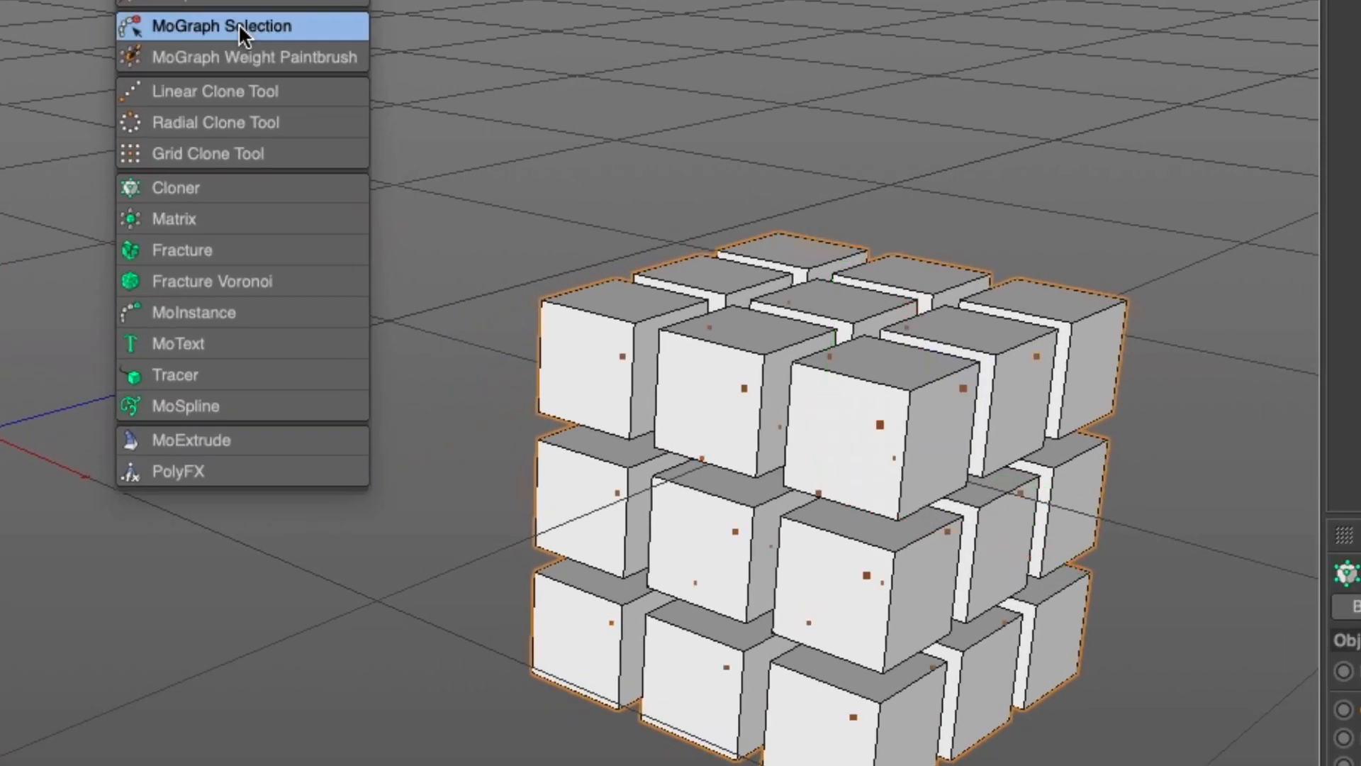
pyautogui.click(433, 126)
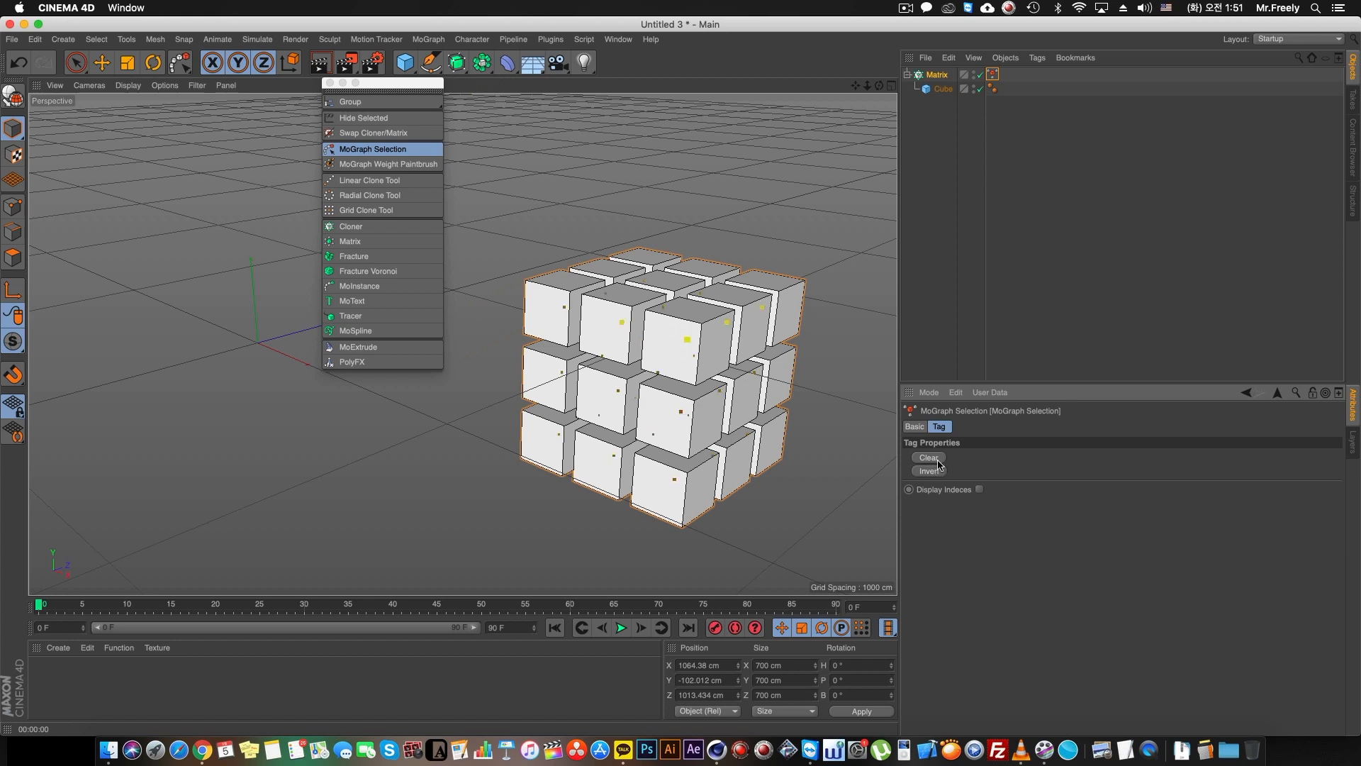
pyautogui.click(1042, 75)
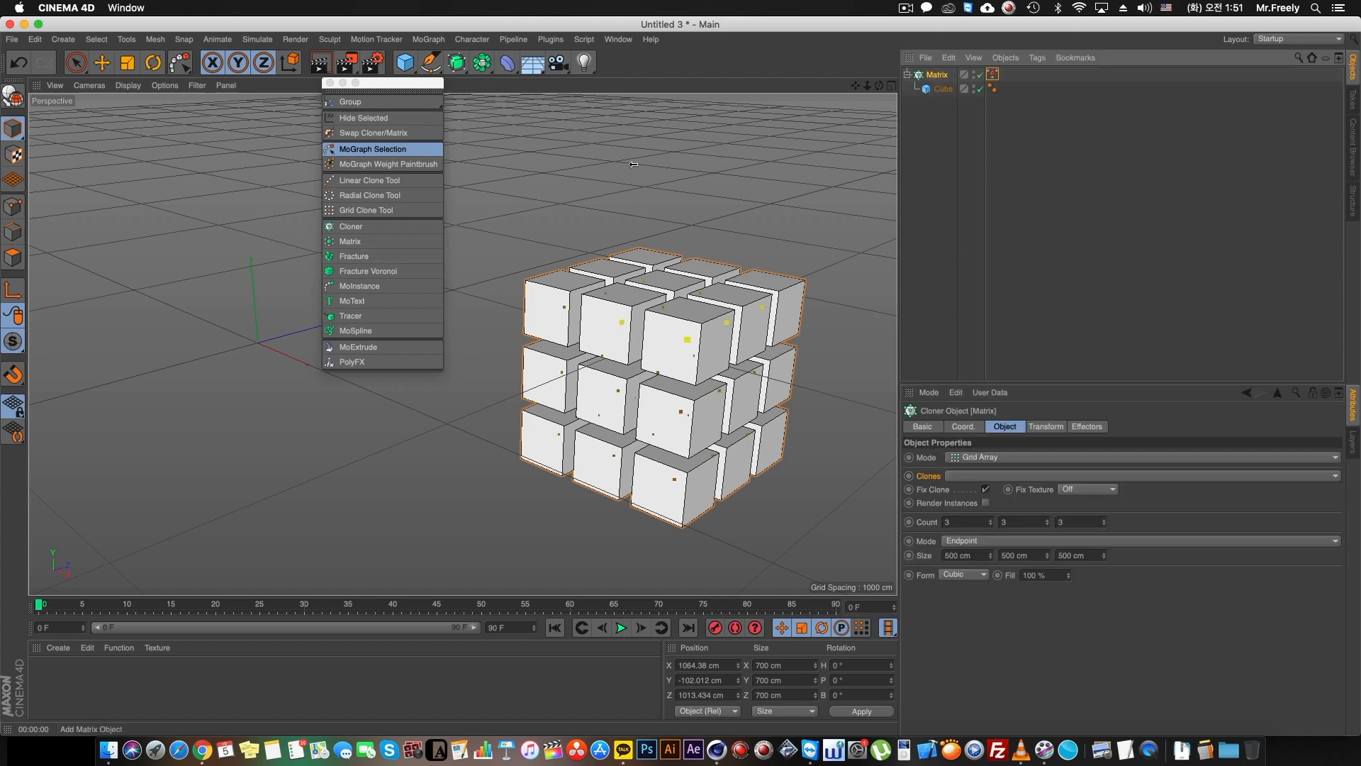
# Return to the Move tool and apply a Formula effector to the cube grid, limited to its MoGraph Selection.
pyautogui.click(101, 62)
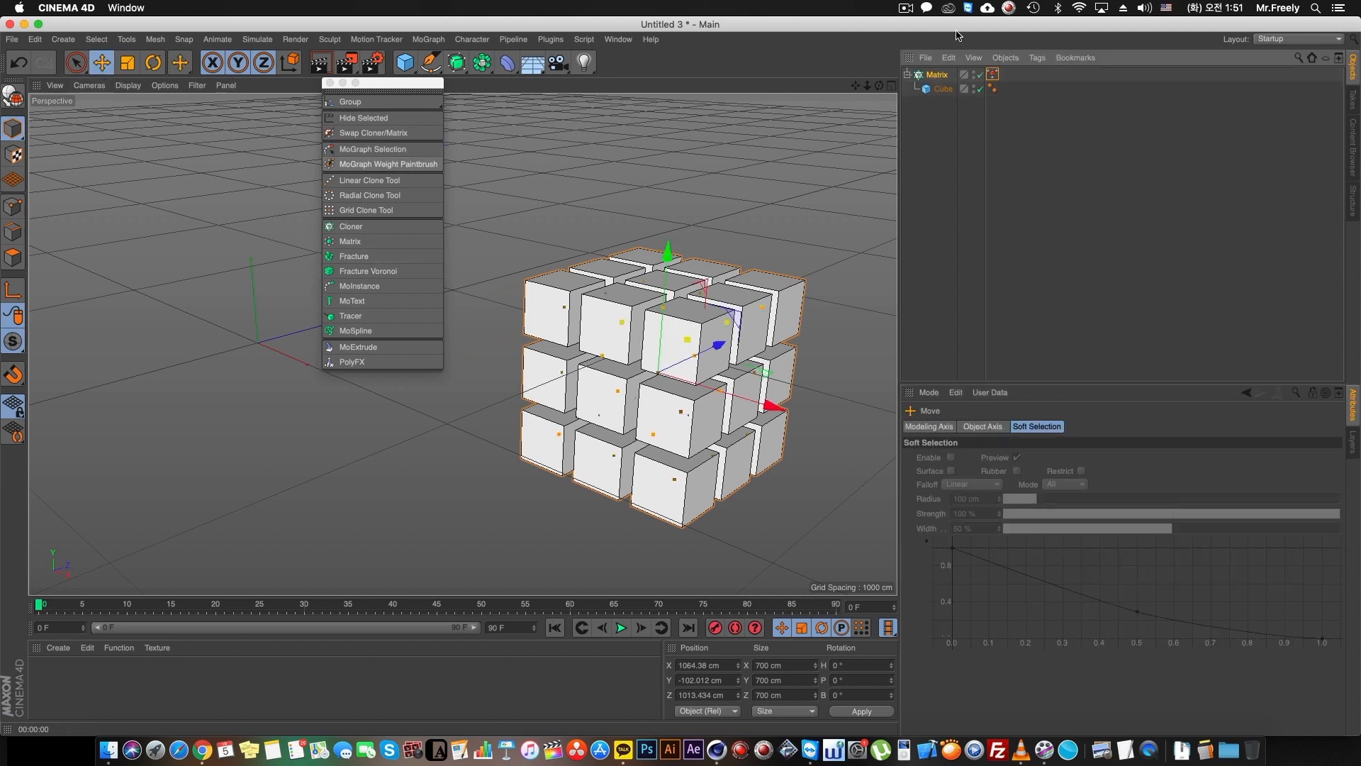
pyautogui.click(937, 75)
pyautogui.click(428, 39)
pyautogui.moveTo(433, 58)
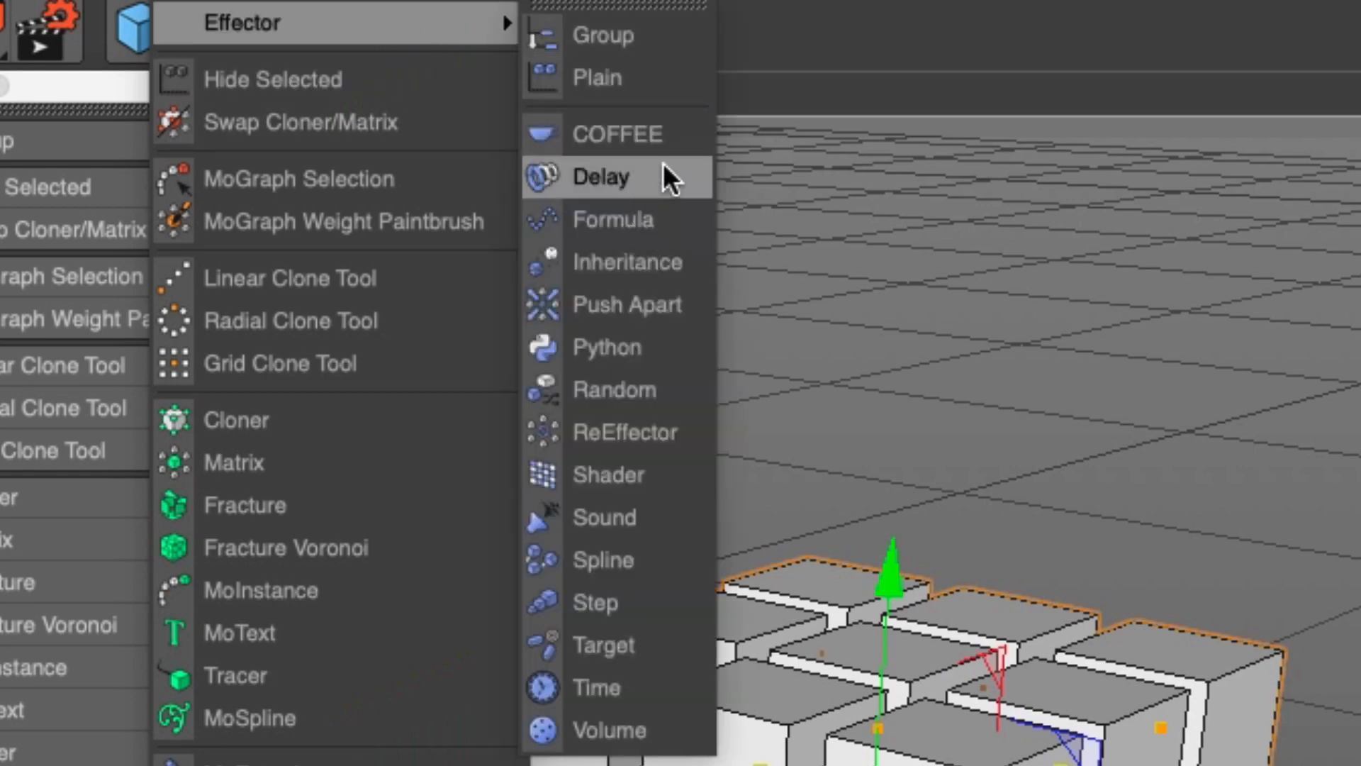
pyautogui.click(659, 212)
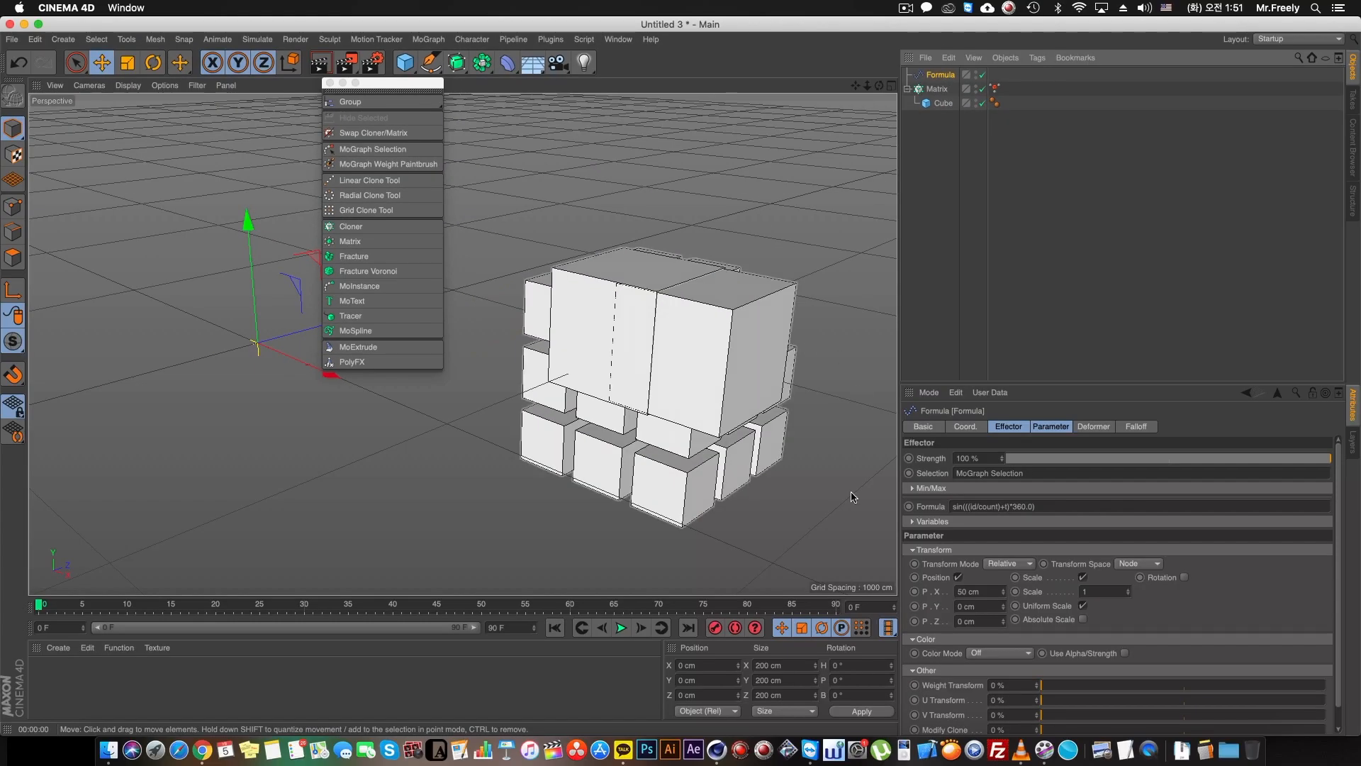
# Preview the Formula effector's animation on the selected clones, and remove the MoGraph Selection tag from the Matrix object.
pyautogui.press('F8')
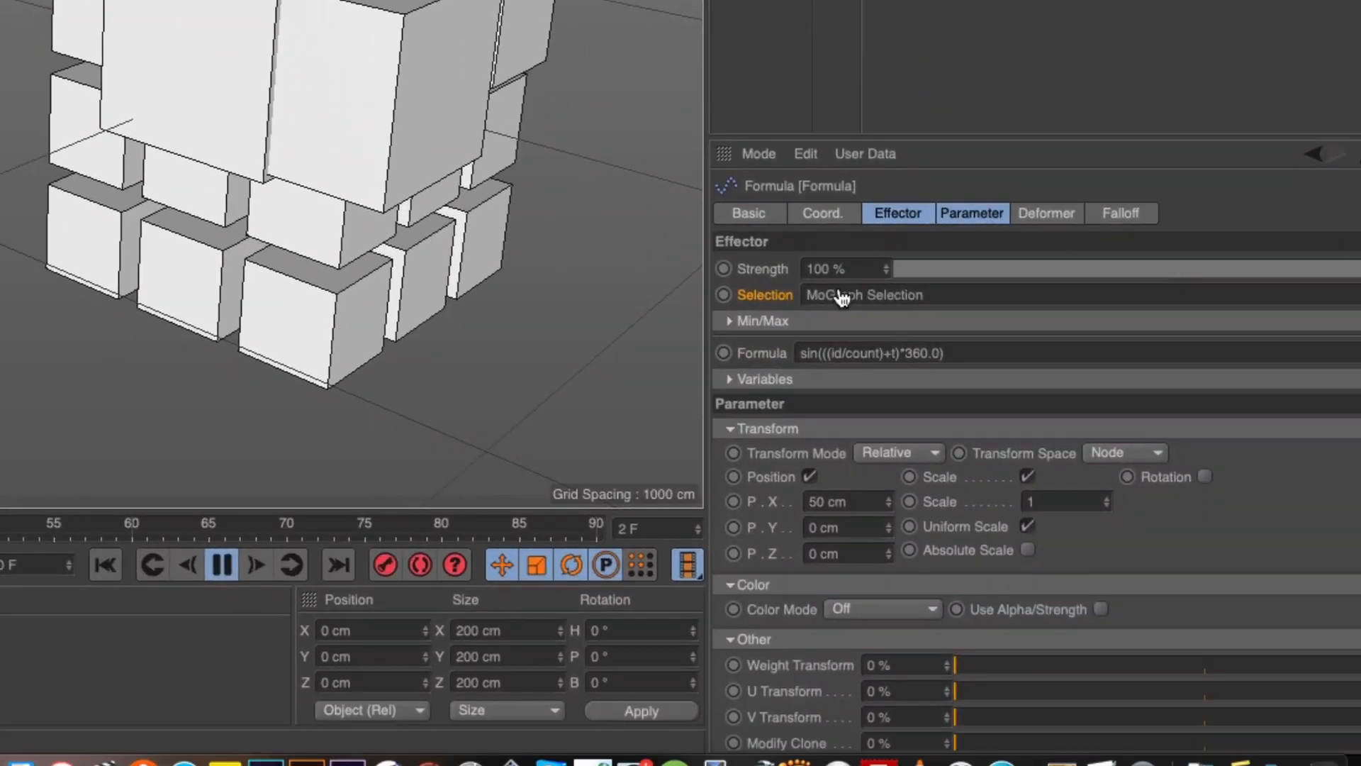
pyautogui.click(911, 214)
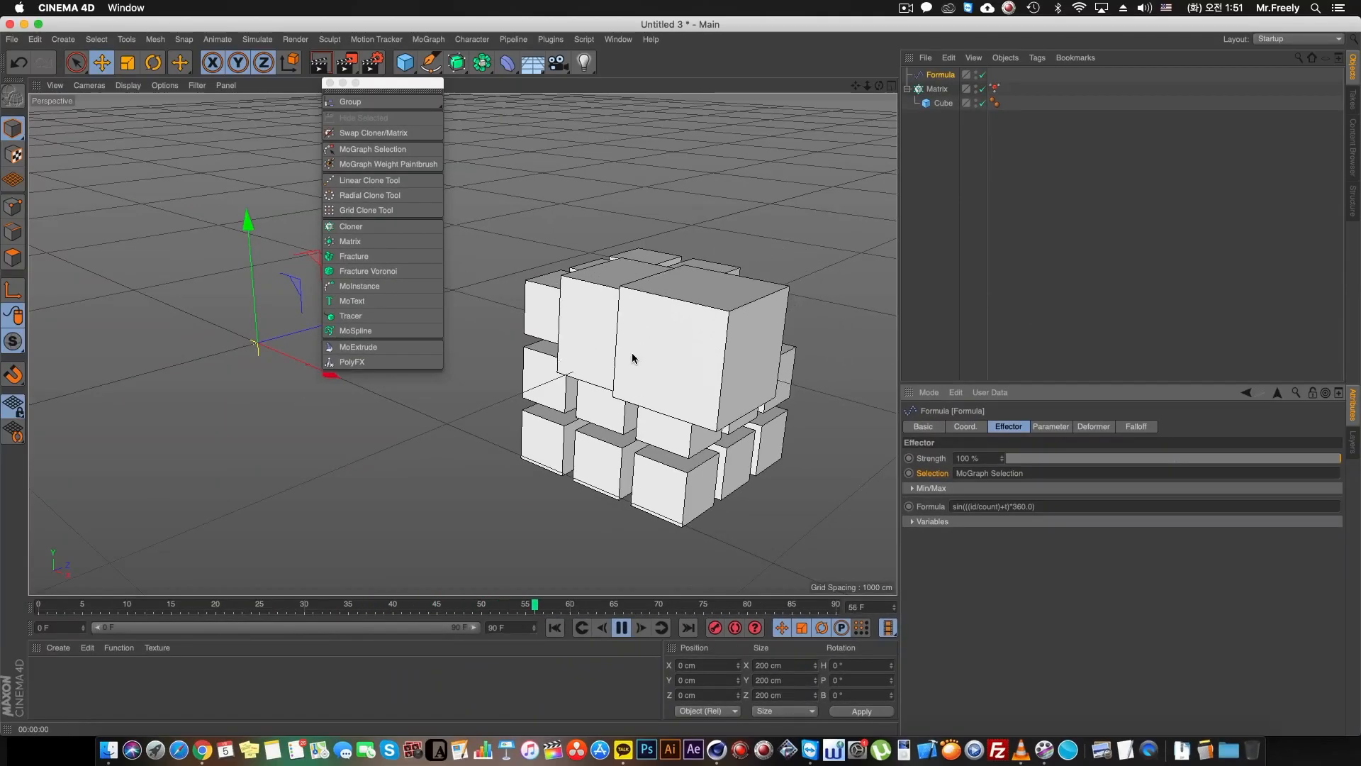
pyautogui.click(995, 89)
pyautogui.press('Delete')
pyautogui.click(620, 628)
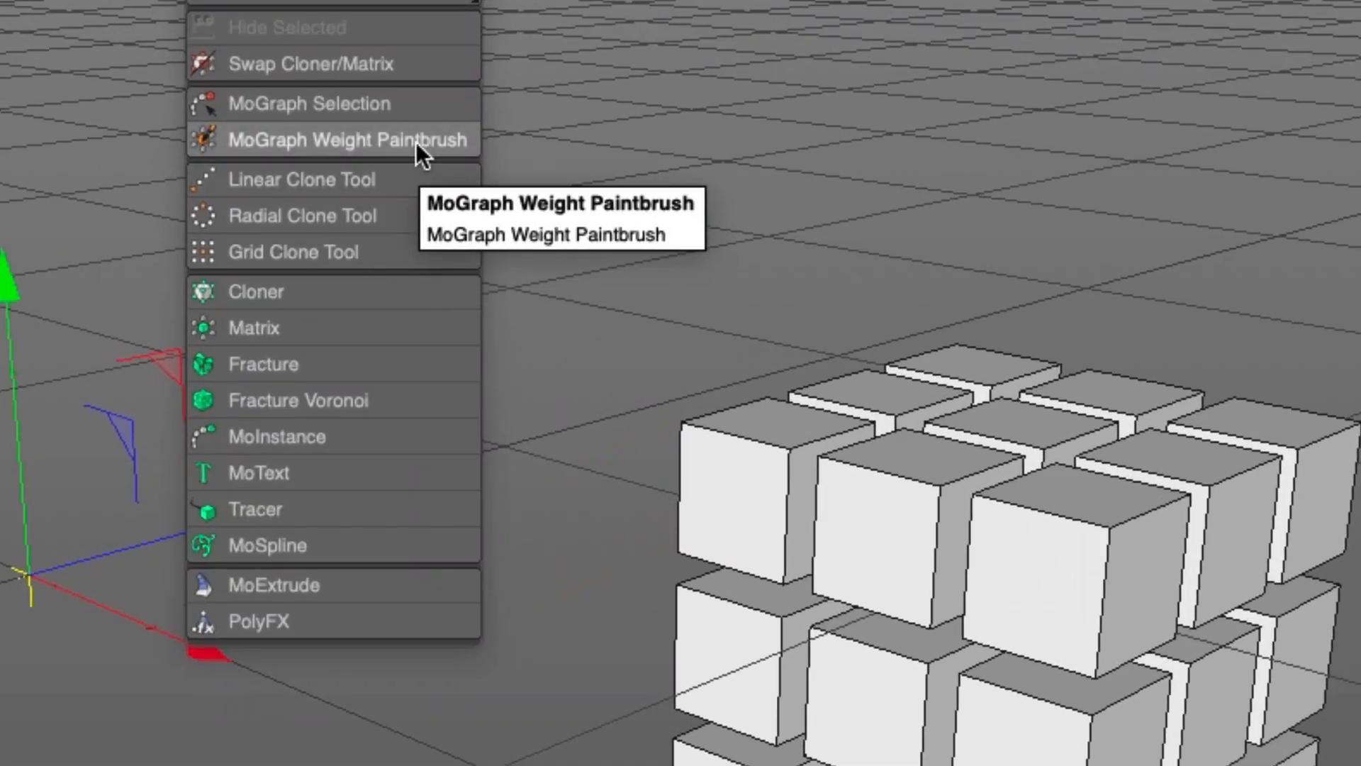
# Paint varied weights onto the cube grid's clones with the MoGraph Weight Paintbrush at 10% strength in Add mode, and return to the Move tool.
pyautogui.click(1054, 343)
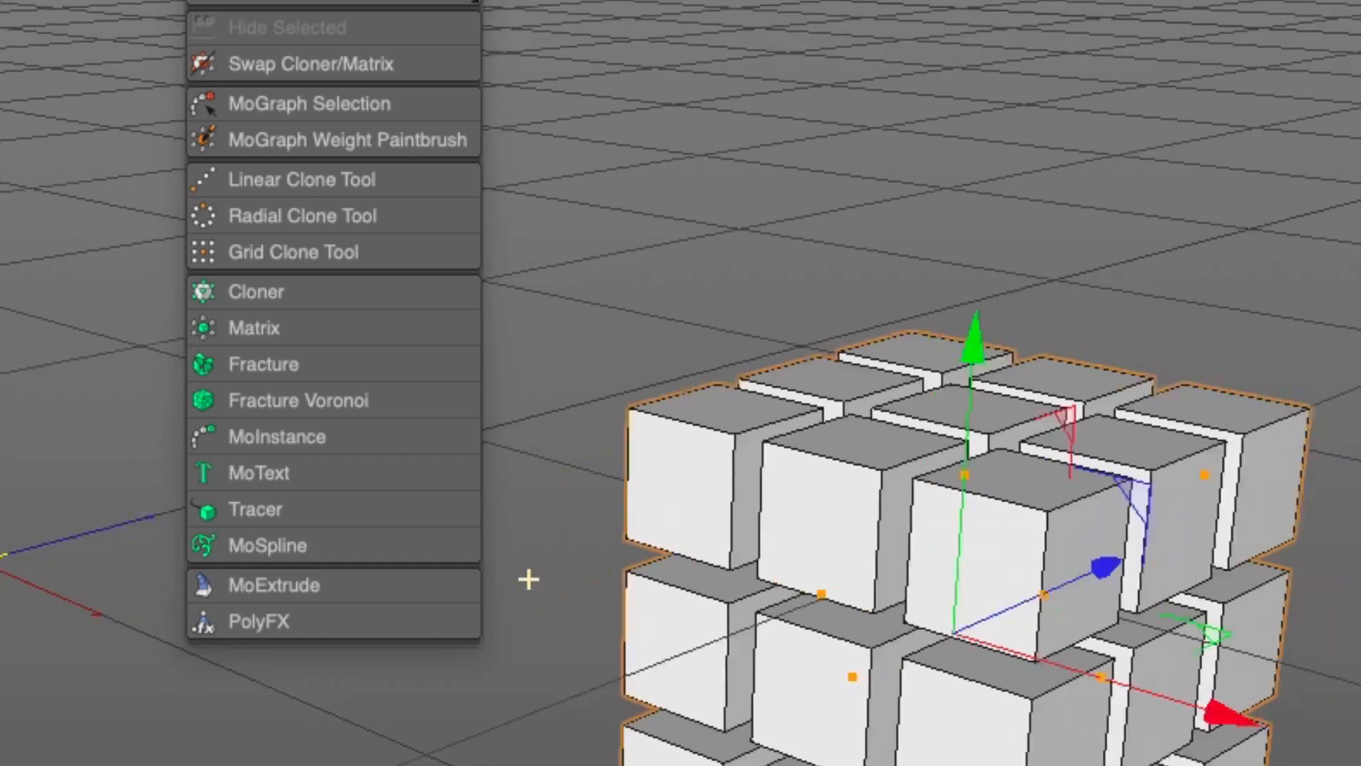
pyautogui.keyDown('alt'); pyautogui.moveTo(529, 577); pyautogui.dragTo(1168, 389, button='middle'); pyautogui.keyUp('alt')
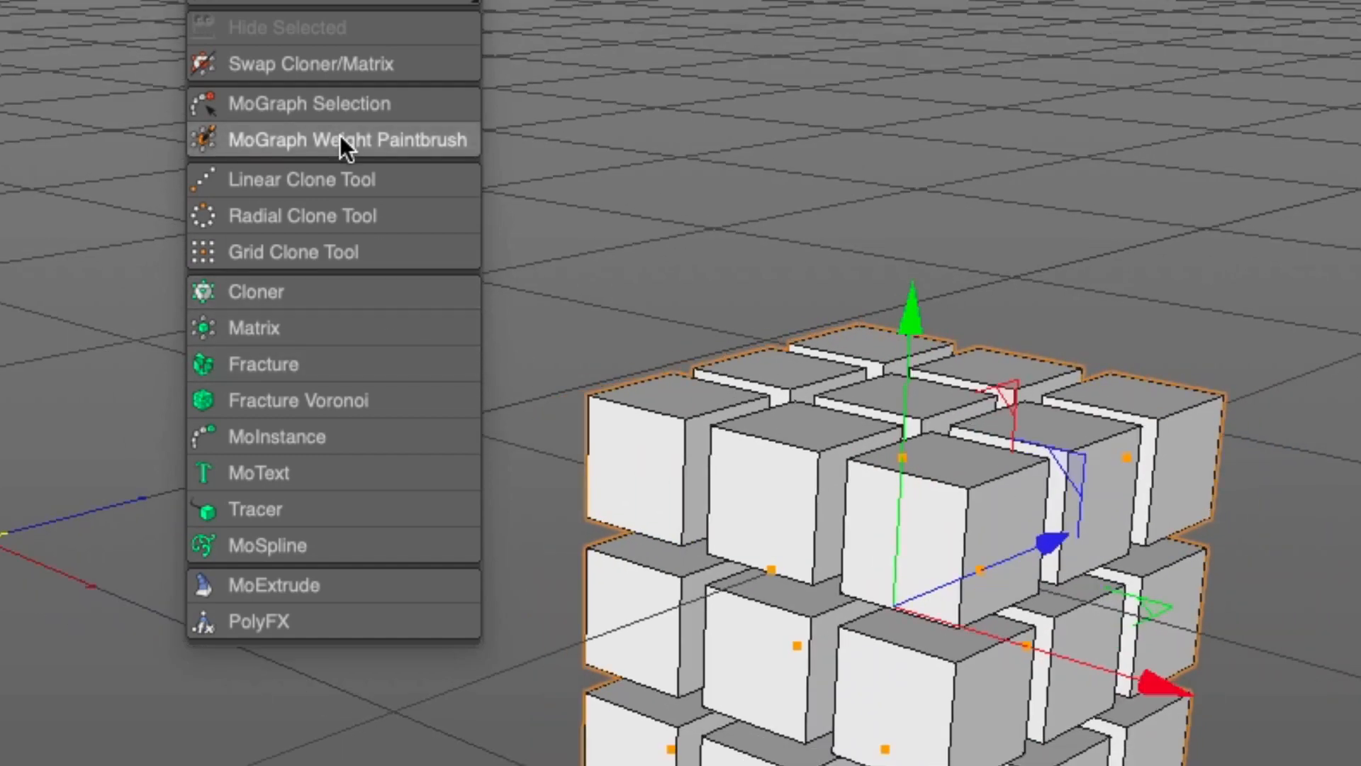
pyautogui.click(344, 141)
pyautogui.click(641, 524)
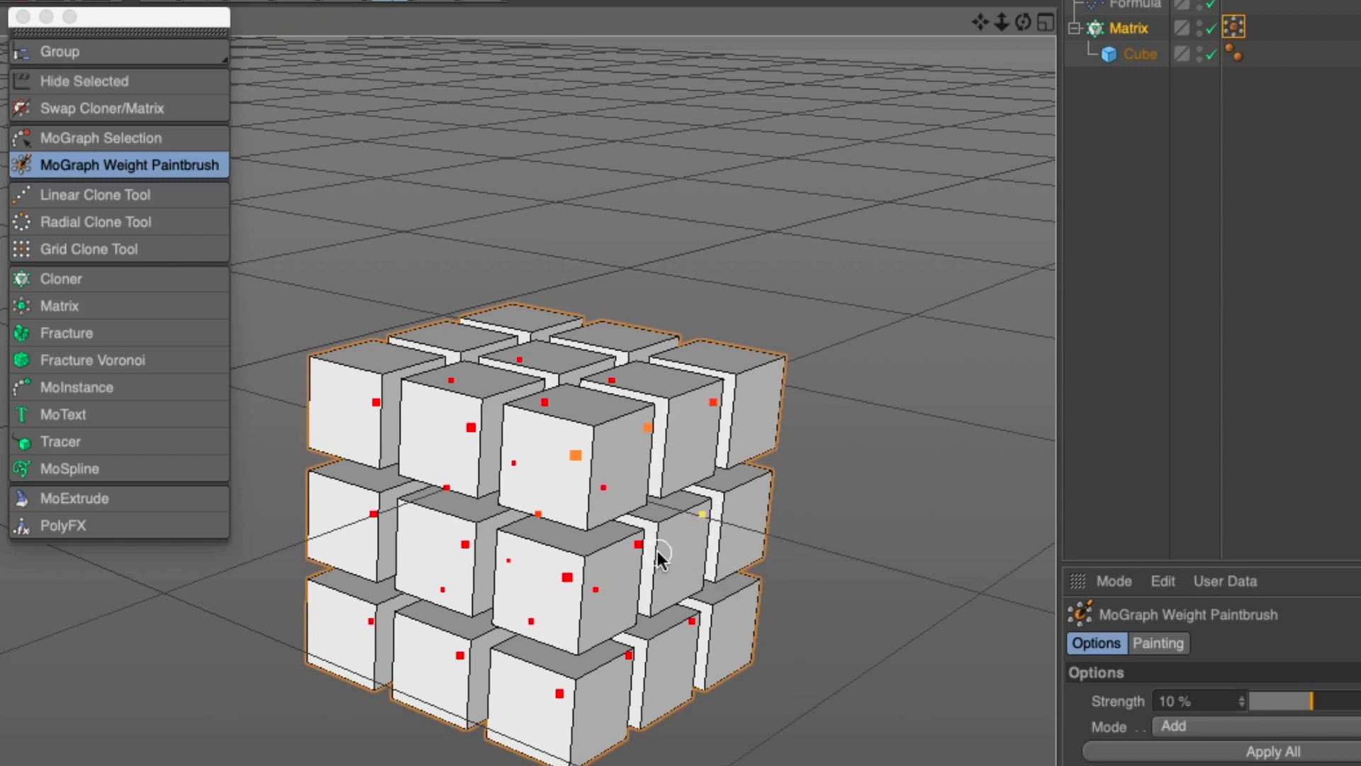
pyautogui.click(567, 577)
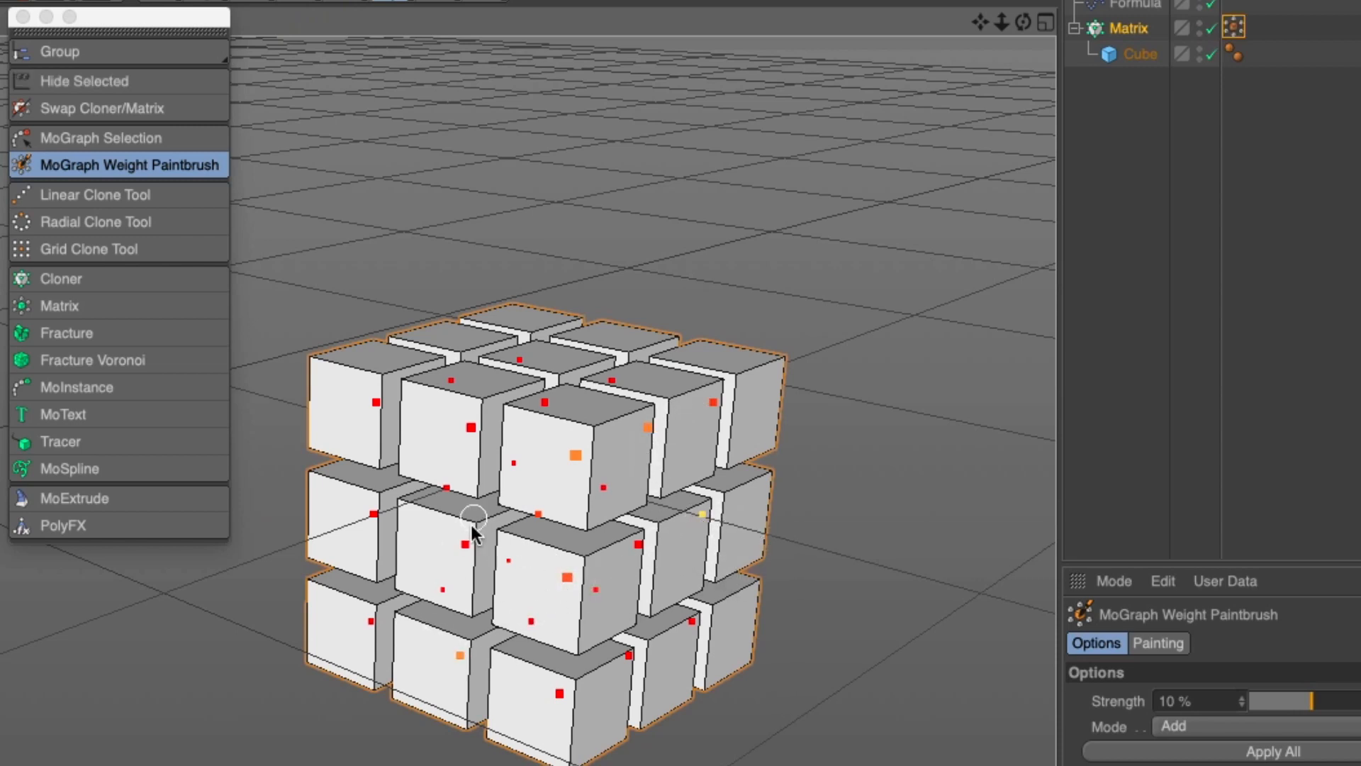
pyautogui.click(373, 513)
pyautogui.click(471, 426)
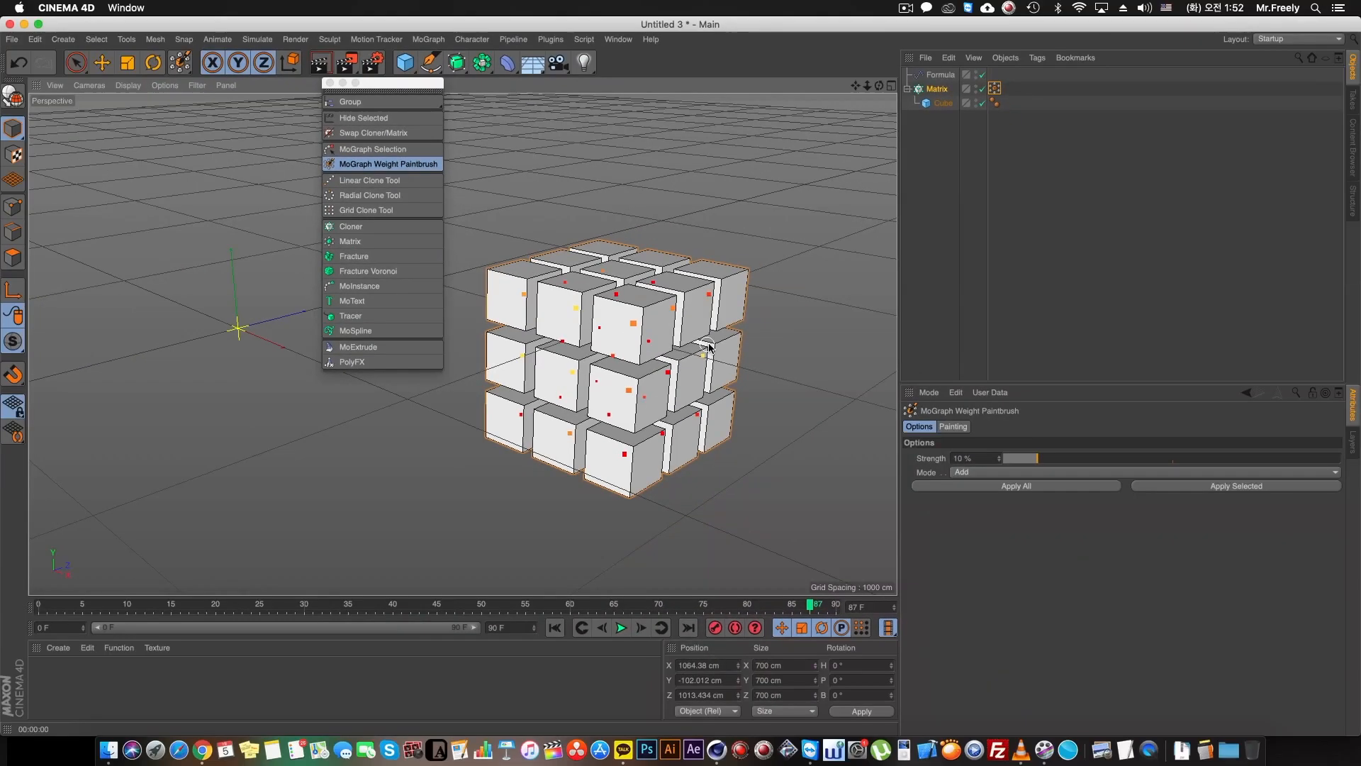
pyautogui.click(103, 62)
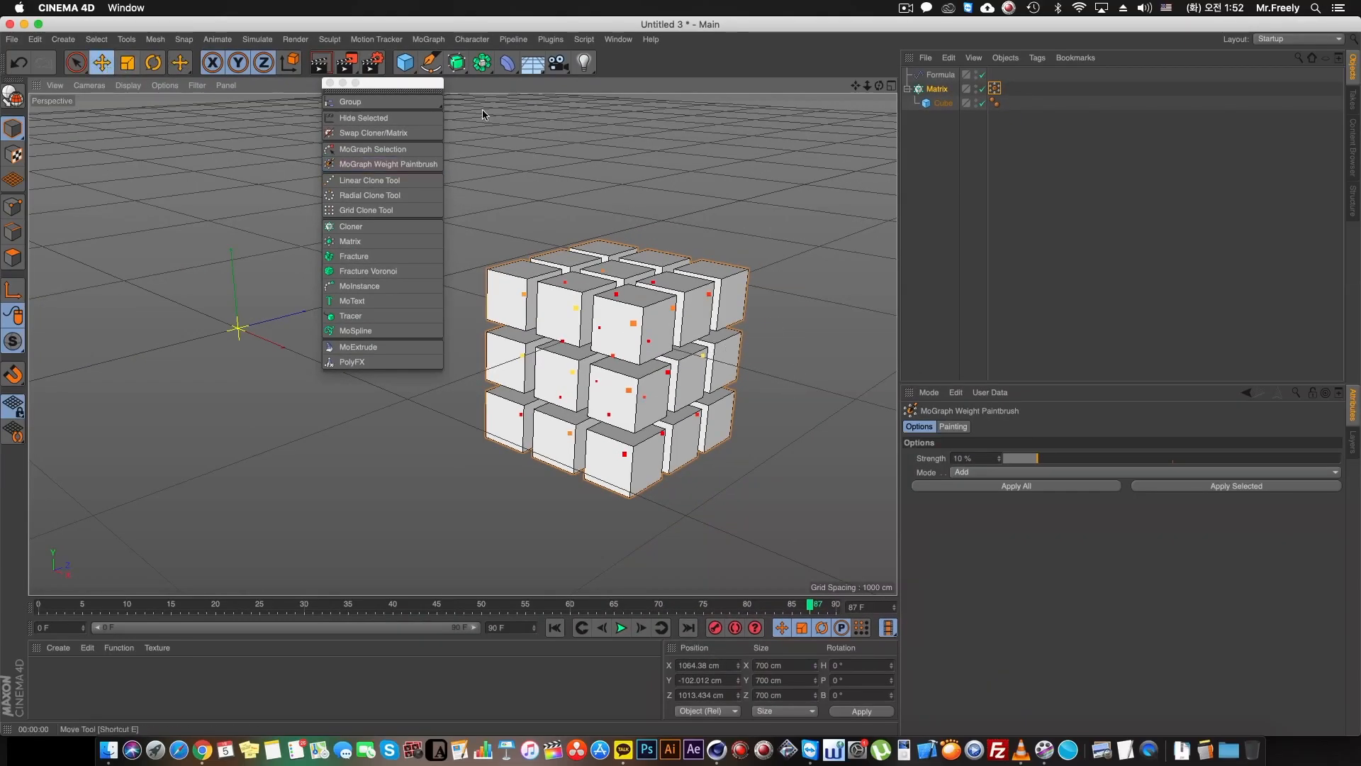
# Limit the Formula effector to the Matrix object's MoGraph Weightmap tag and preview the animation.
pyautogui.click(940, 74)
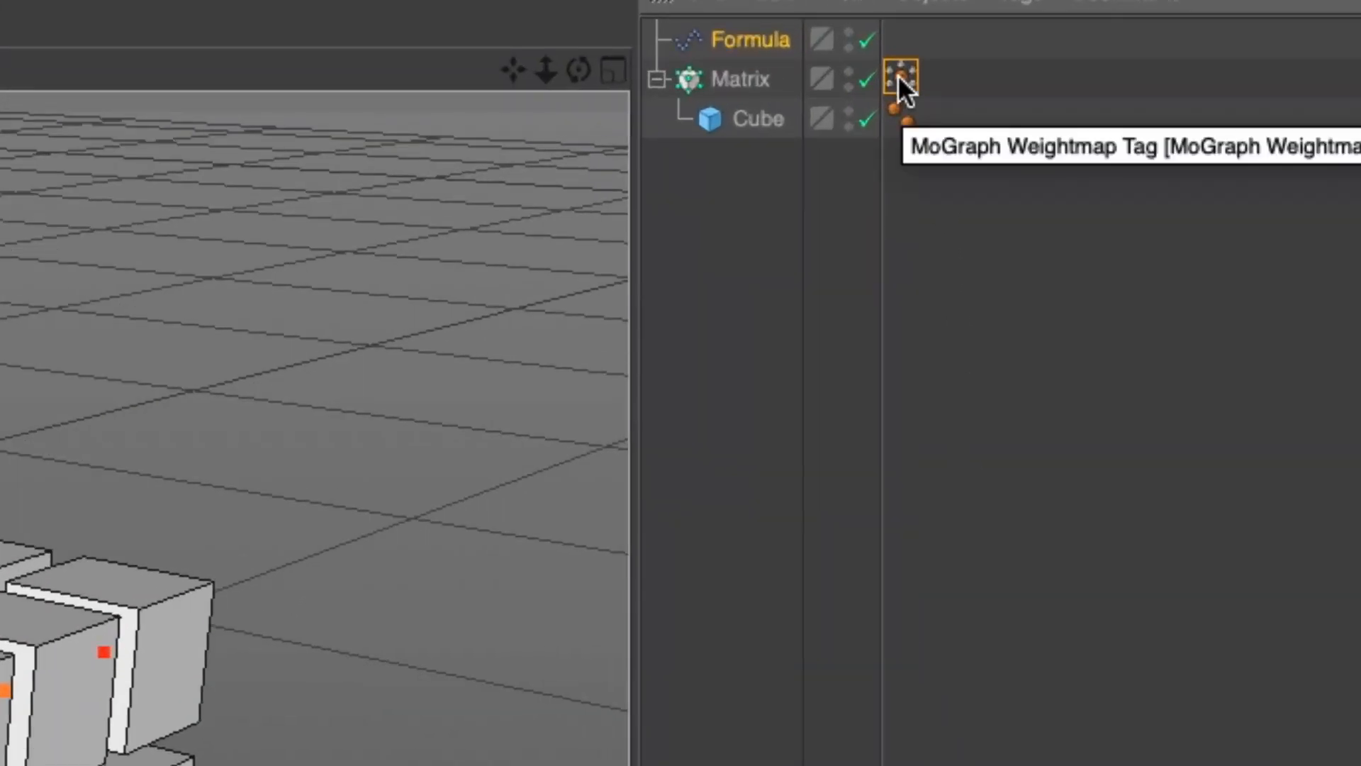
pyautogui.moveTo(897, 74); pyautogui.dragTo(779, 476)
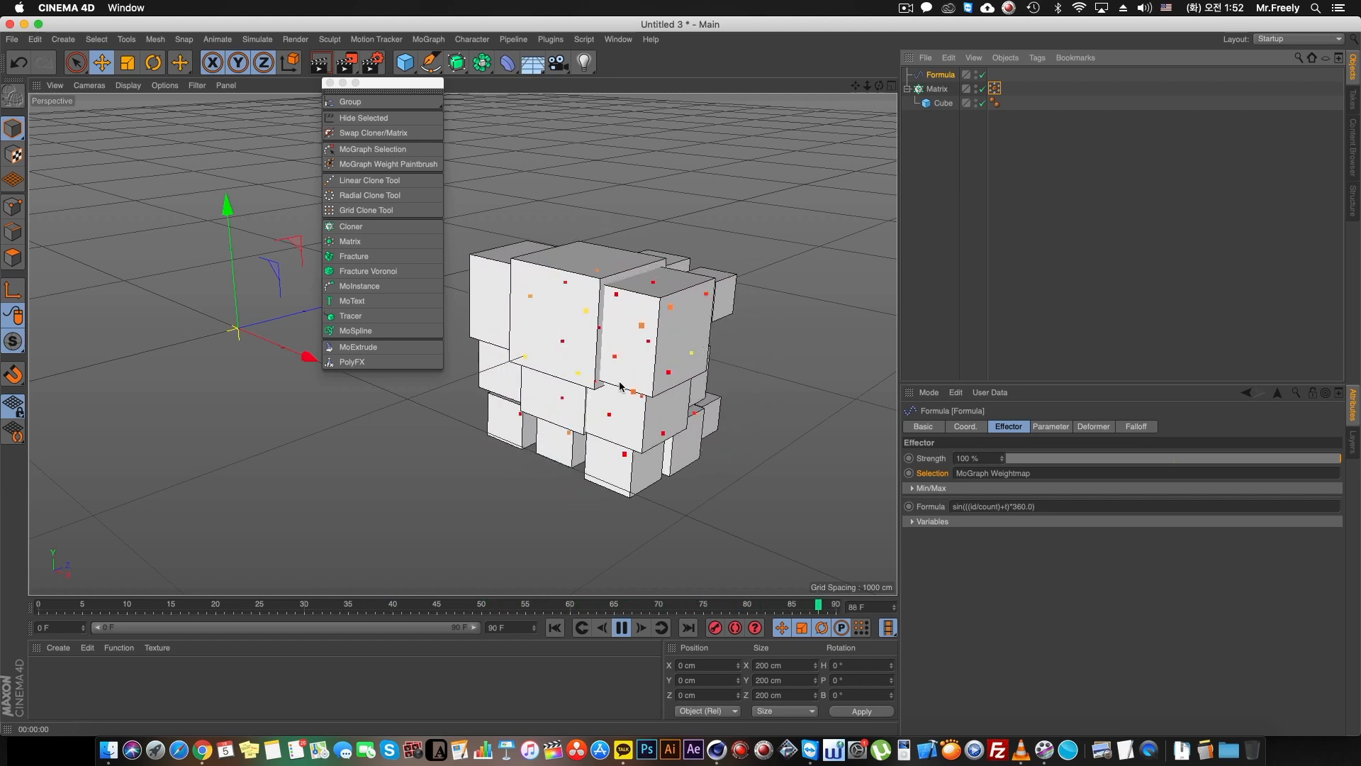
pyautogui.click(622, 628)
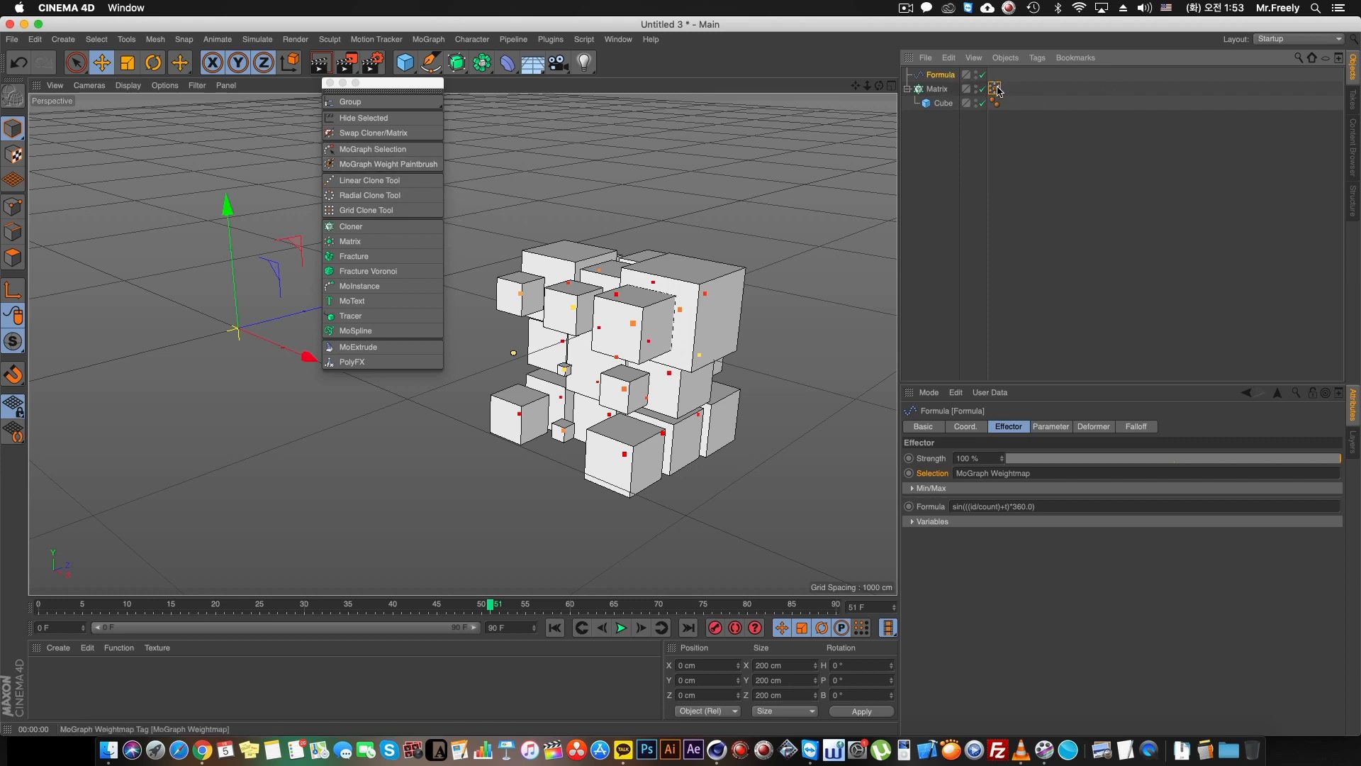
# Delete all objects from the scene and move the floating MoGraph palette to the edge of the viewport.
pyautogui.moveTo(936, 120); pyautogui.dragTo(922, 73)
pyautogui.press('Delete')
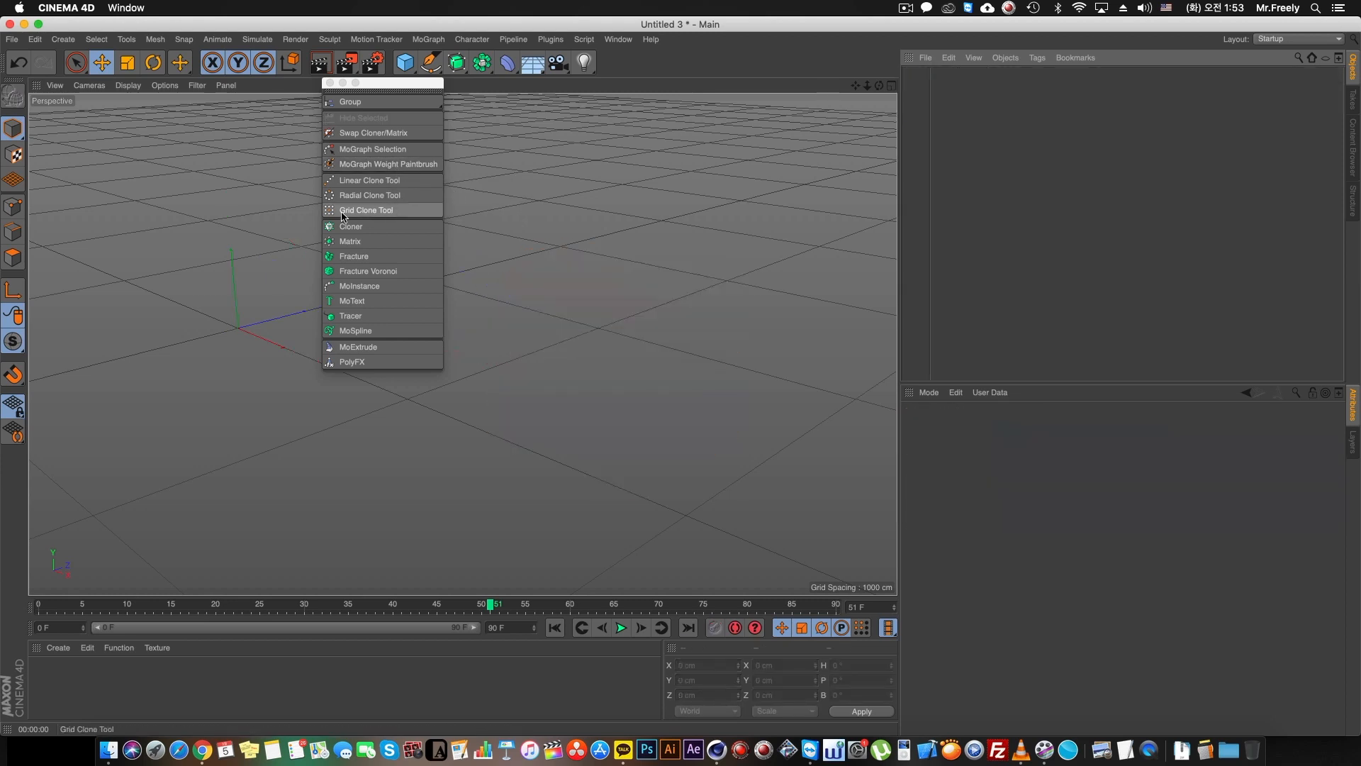
pyautogui.moveTo(402, 95); pyautogui.dragTo(172, 111)
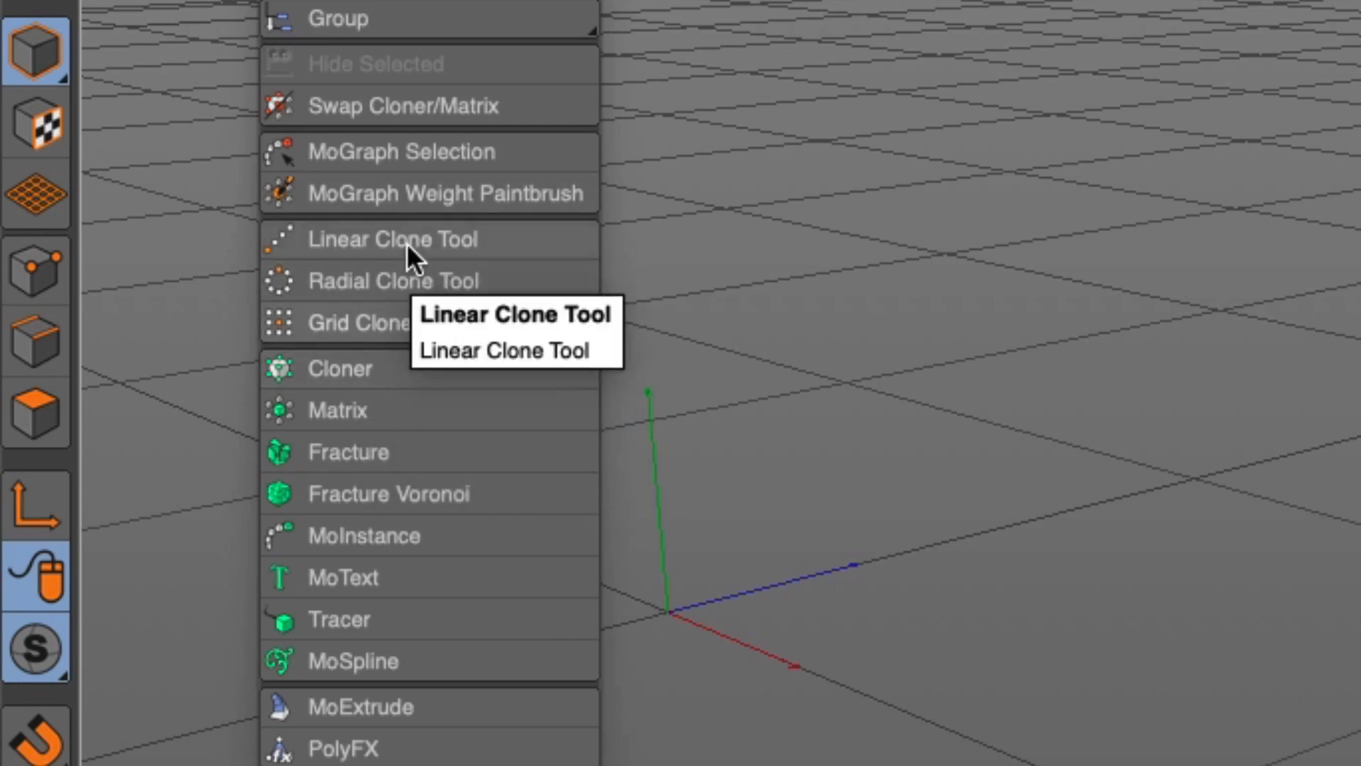
# Add a Cloner object, view its available cloning modes, and delete it again.
pyautogui.click(427, 368)
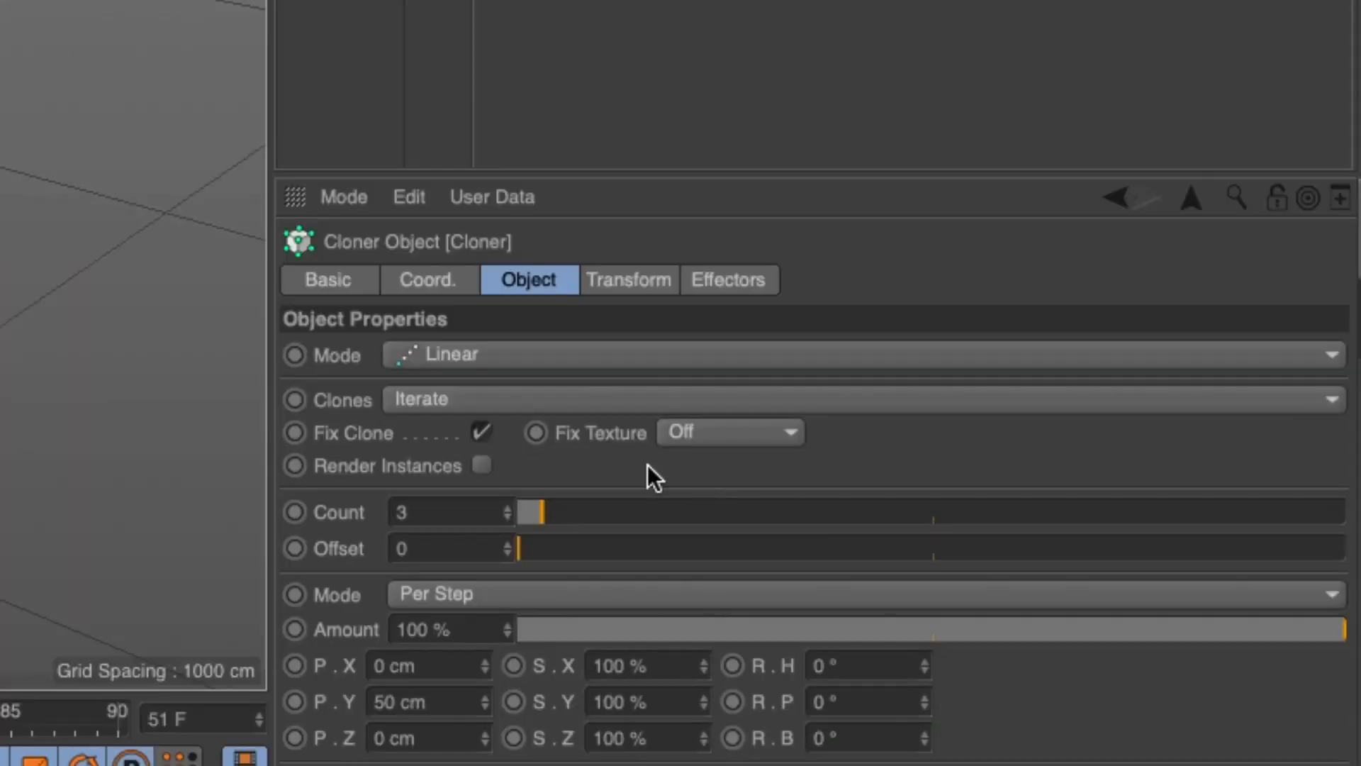
pyautogui.click(495, 359)
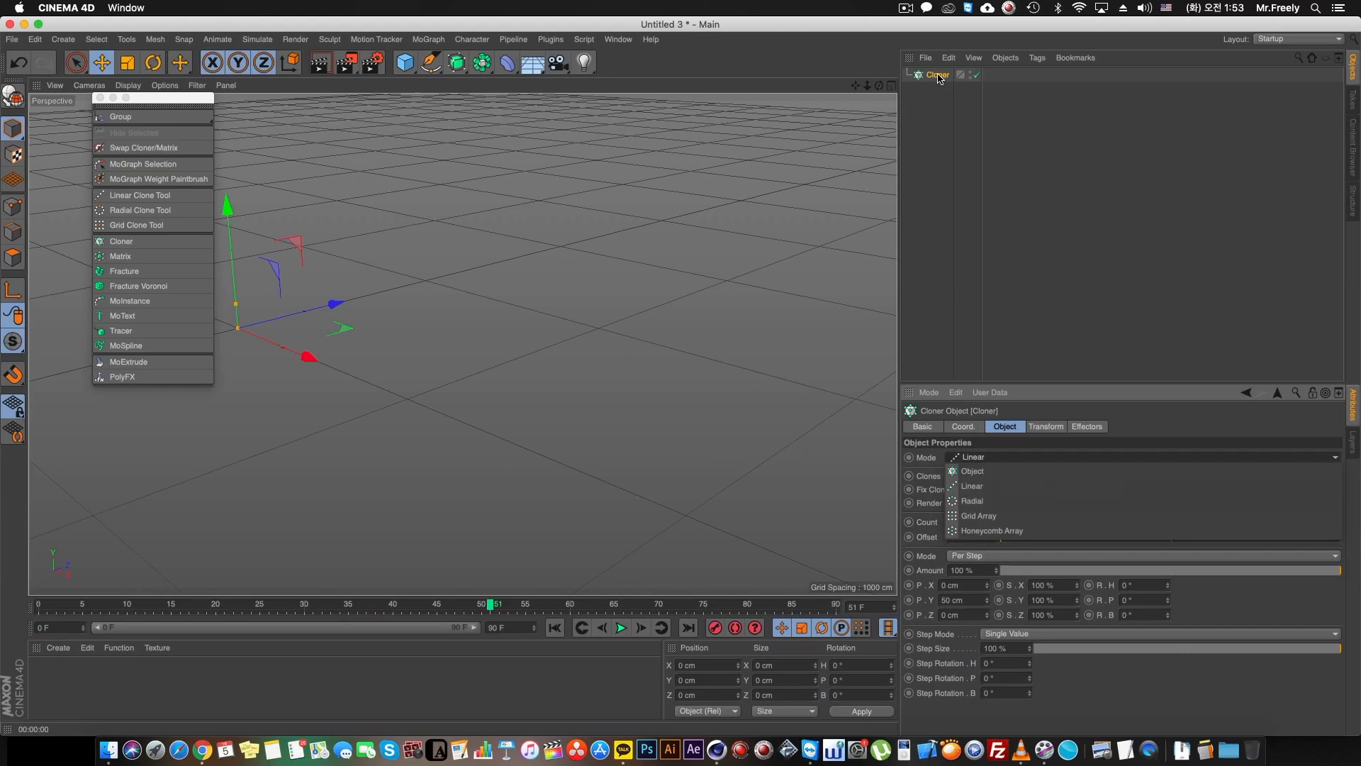
pyautogui.click(938, 77)
pyautogui.press('Delete')
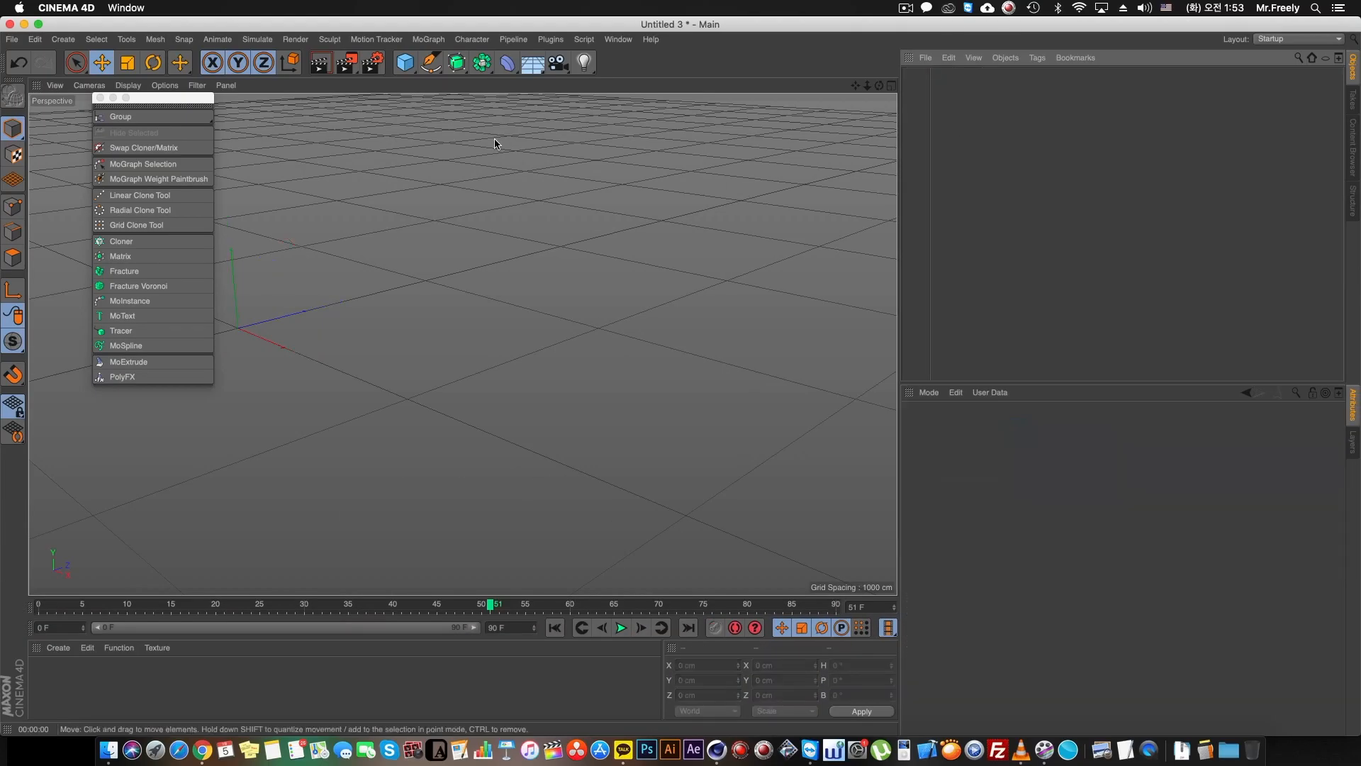
# Add a cube and move it to about X 438, Y 577, Z 726 cm.
pyautogui.click(406, 62)
pyautogui.moveTo(266, 327); pyautogui.dragTo(469, 198)
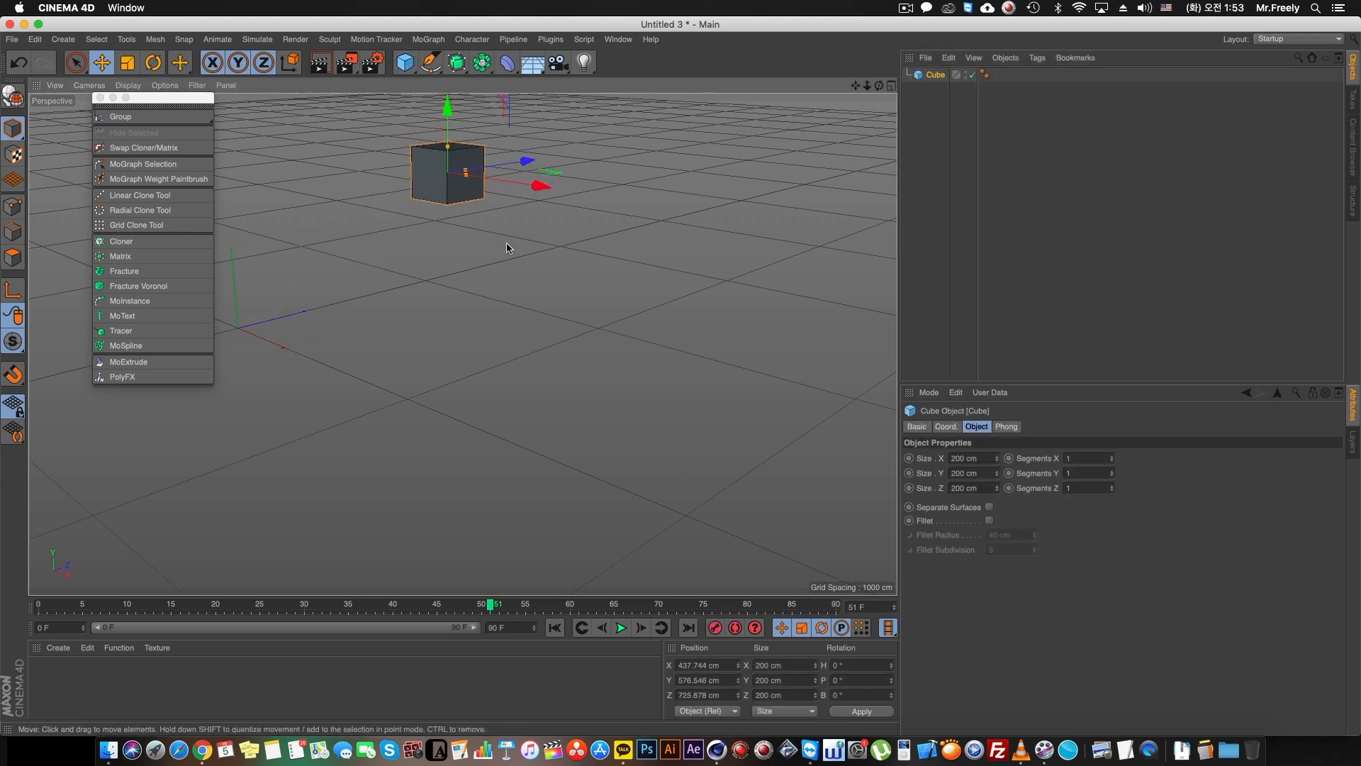
pyautogui.scroll(-1, 469, 198)
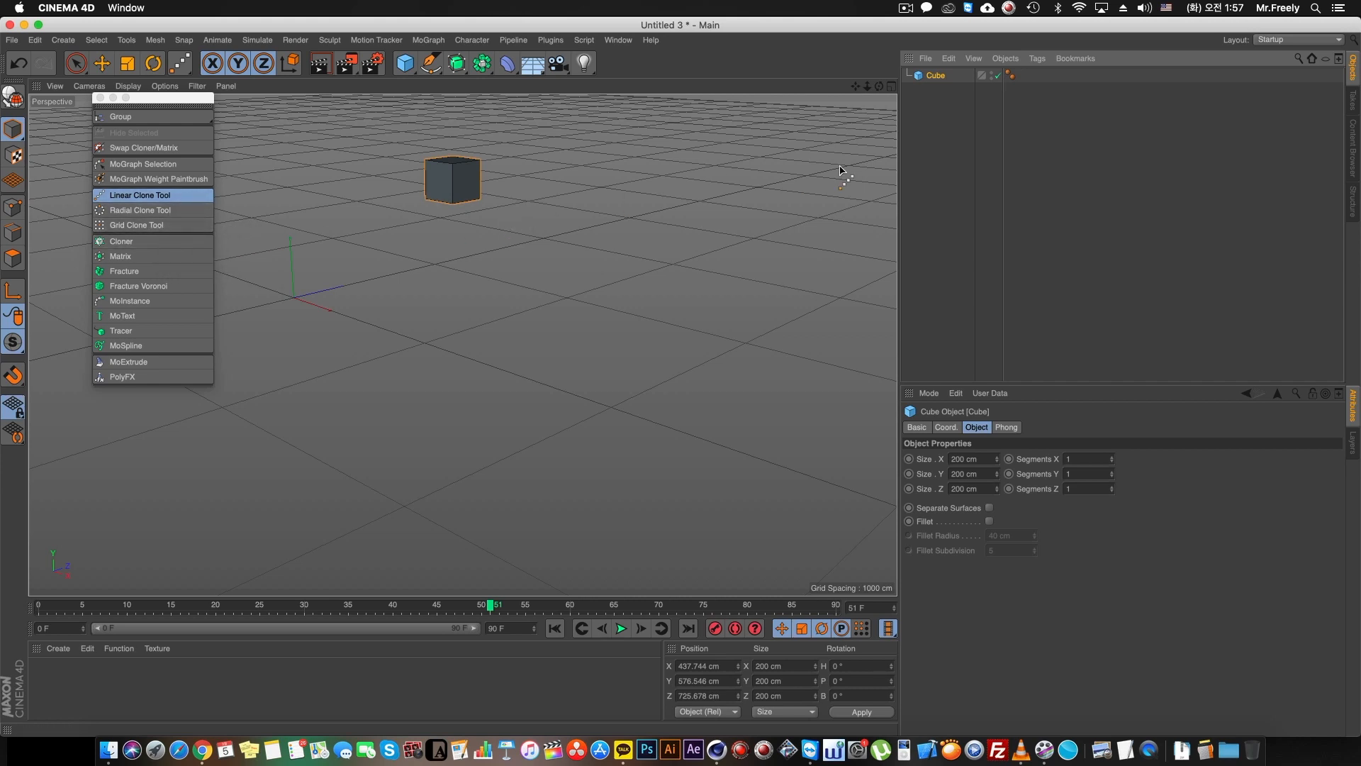
# Draw a diagonal row of 11 cubes using the Linear Clone Tool with Generate set to Clones, and inspect the new Cloner's child cube.
pyautogui.click(146, 197)
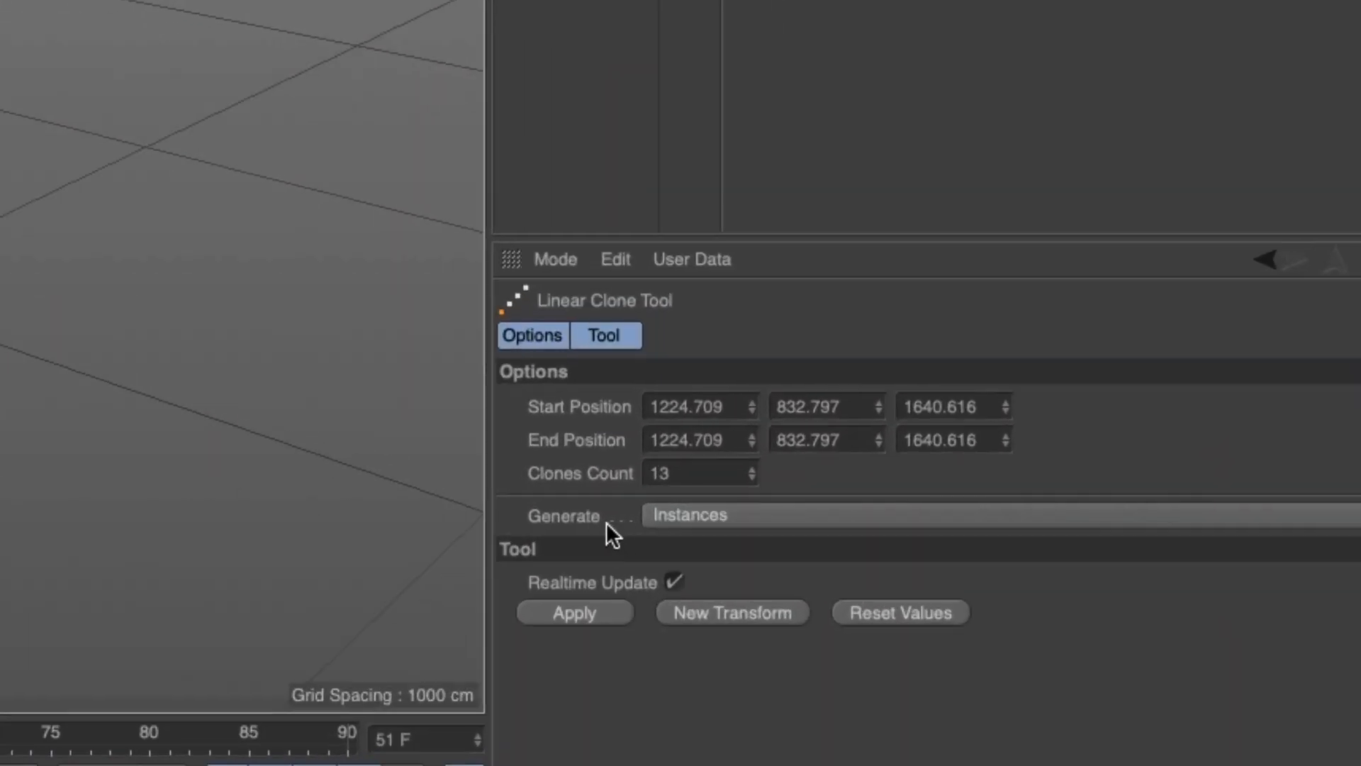
pyautogui.click(982, 508)
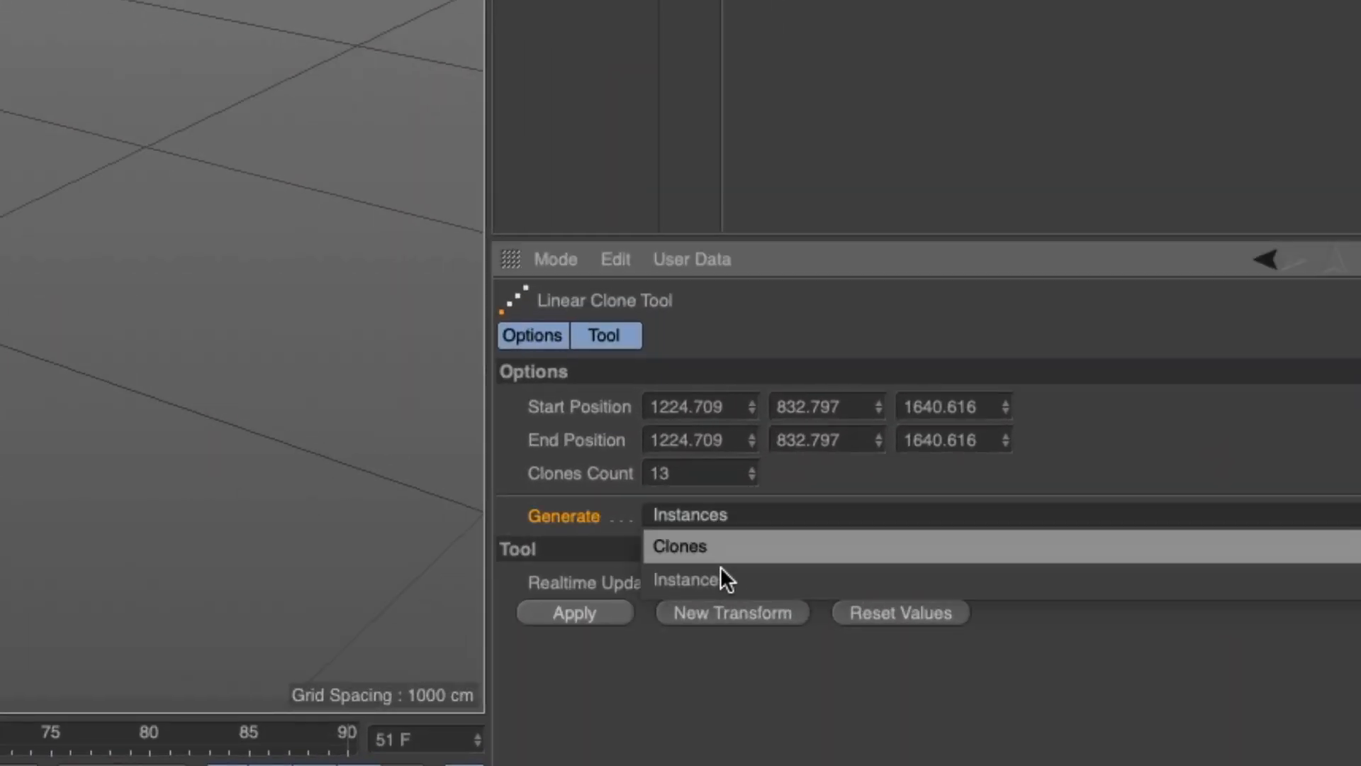
pyautogui.click(758, 549)
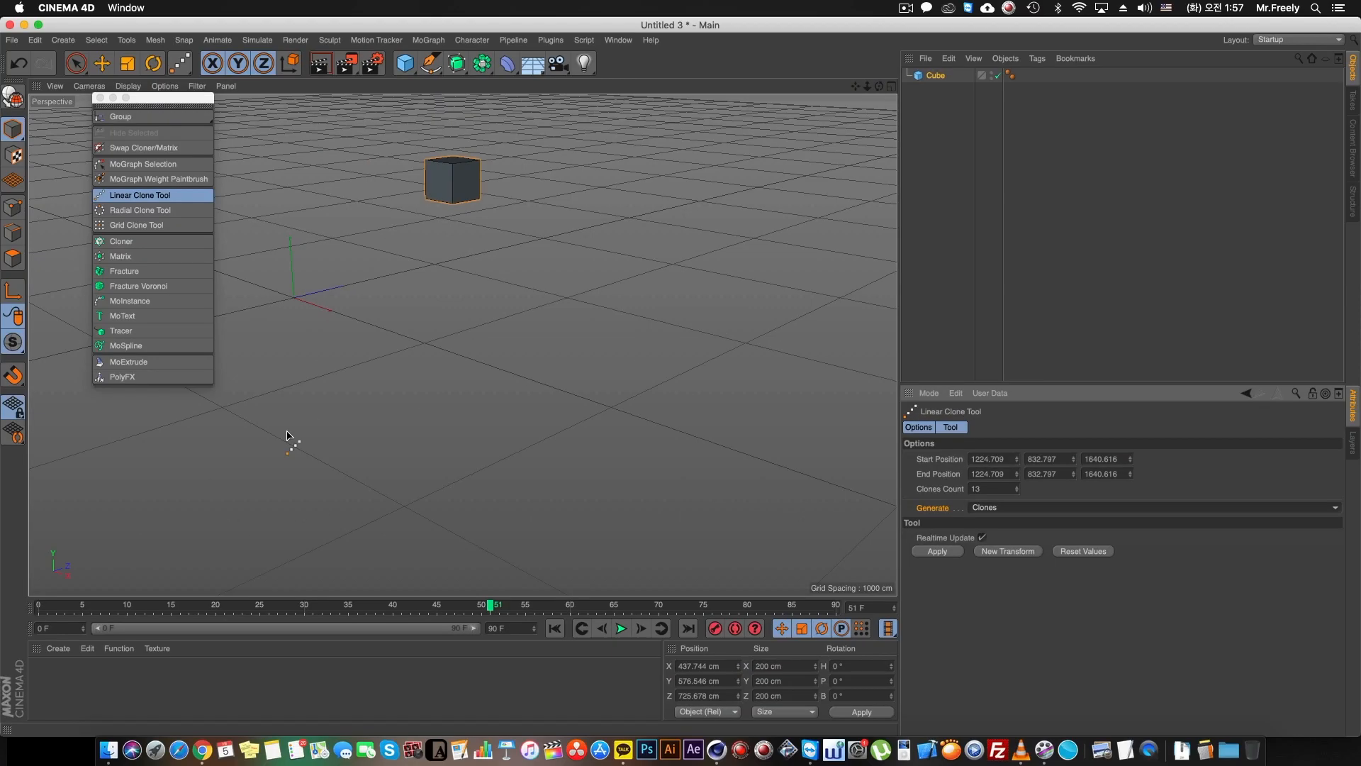
pyautogui.moveTo(213, 455); pyautogui.dragTo(807, 299)
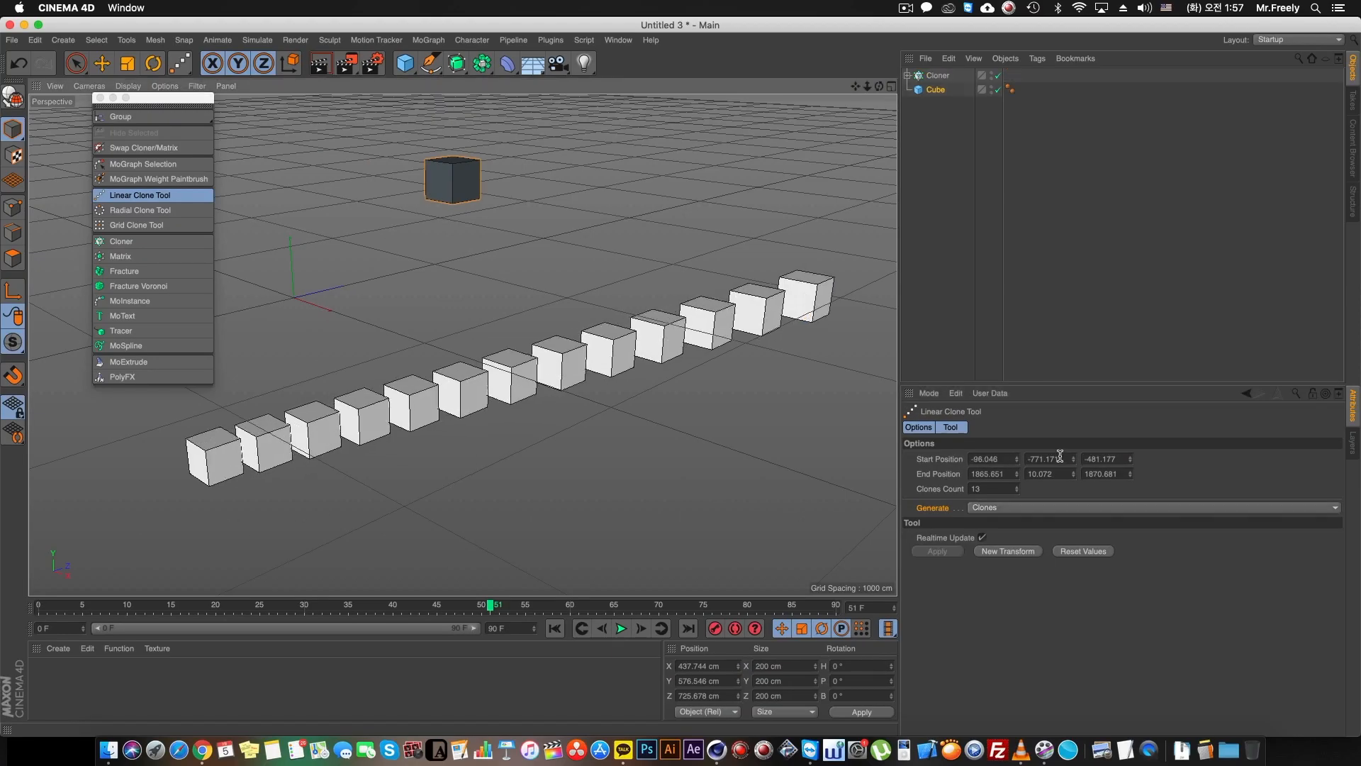
pyautogui.moveTo(1017, 489); pyautogui.dragTo(1017, 490)
pyautogui.click(907, 75)
pyautogui.click(944, 89)
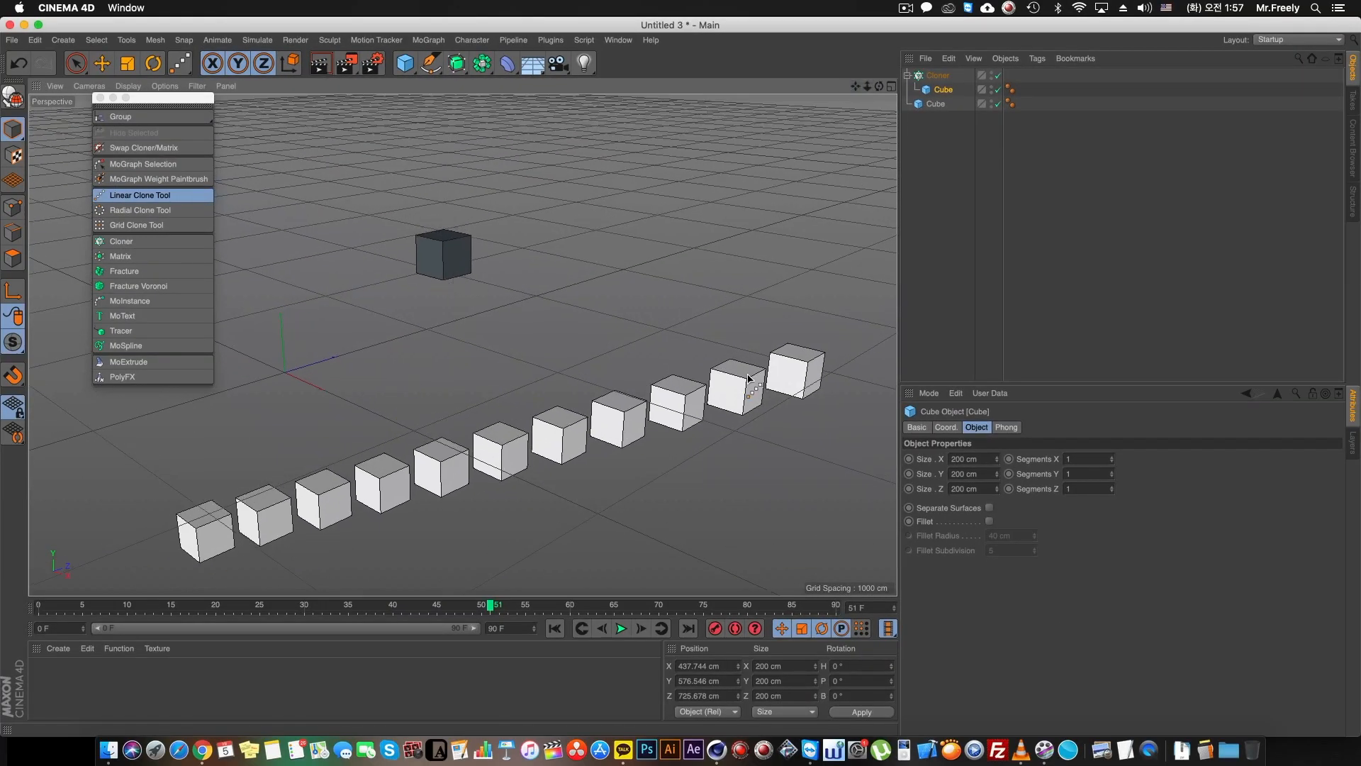
# Set the Linear Clone Tool to generate Instances of the standalone cube, removing the extra Cloner that overlaps the first row.
pyautogui.click(930, 104)
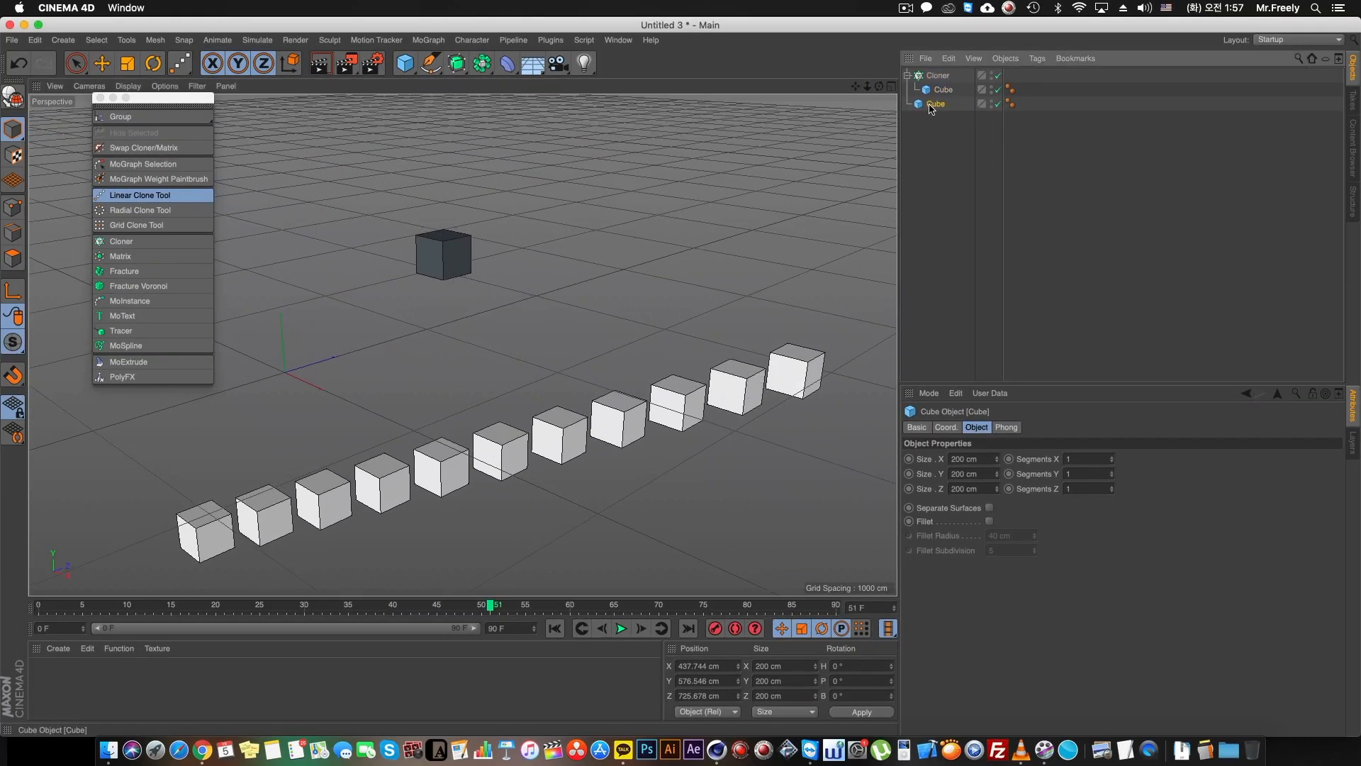
pyautogui.click(140, 195)
pyautogui.click(987, 508)
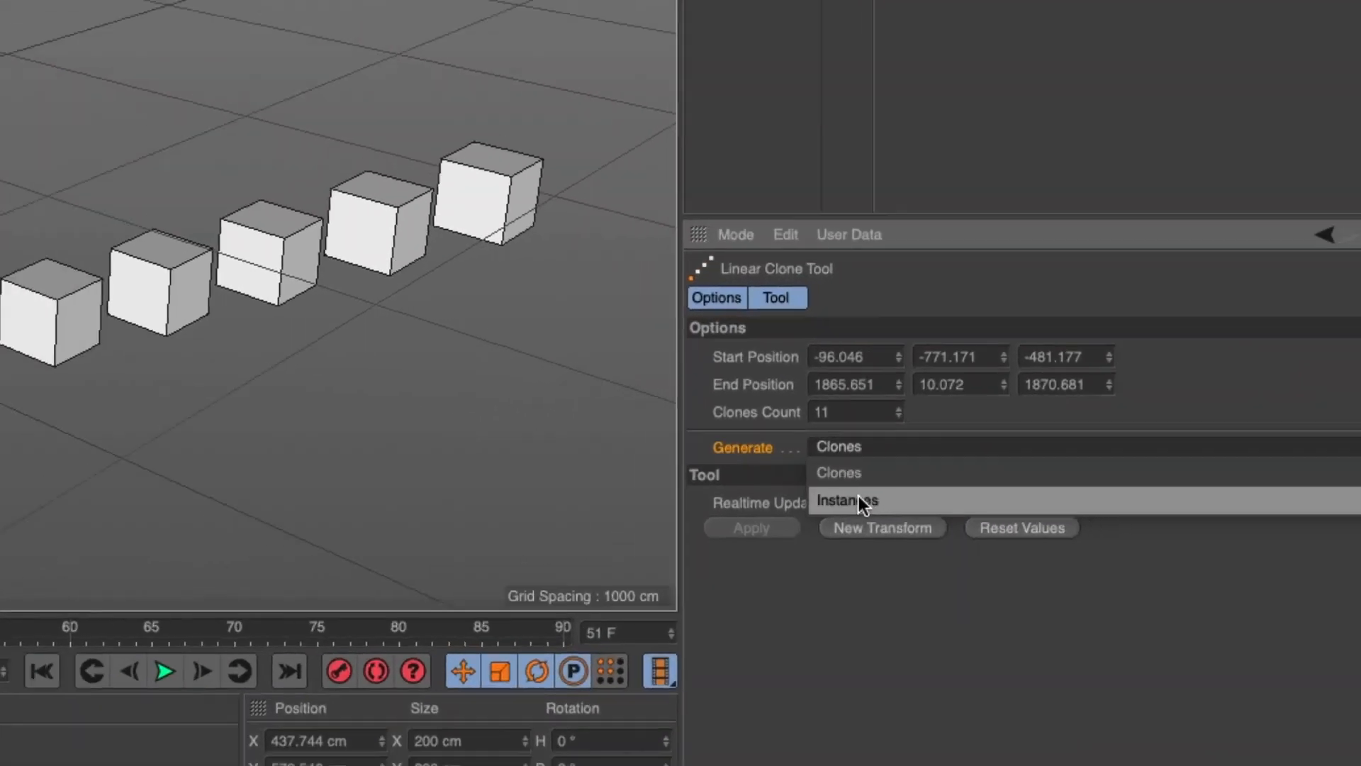
pyautogui.click(815, 491)
pyautogui.click(940, 76)
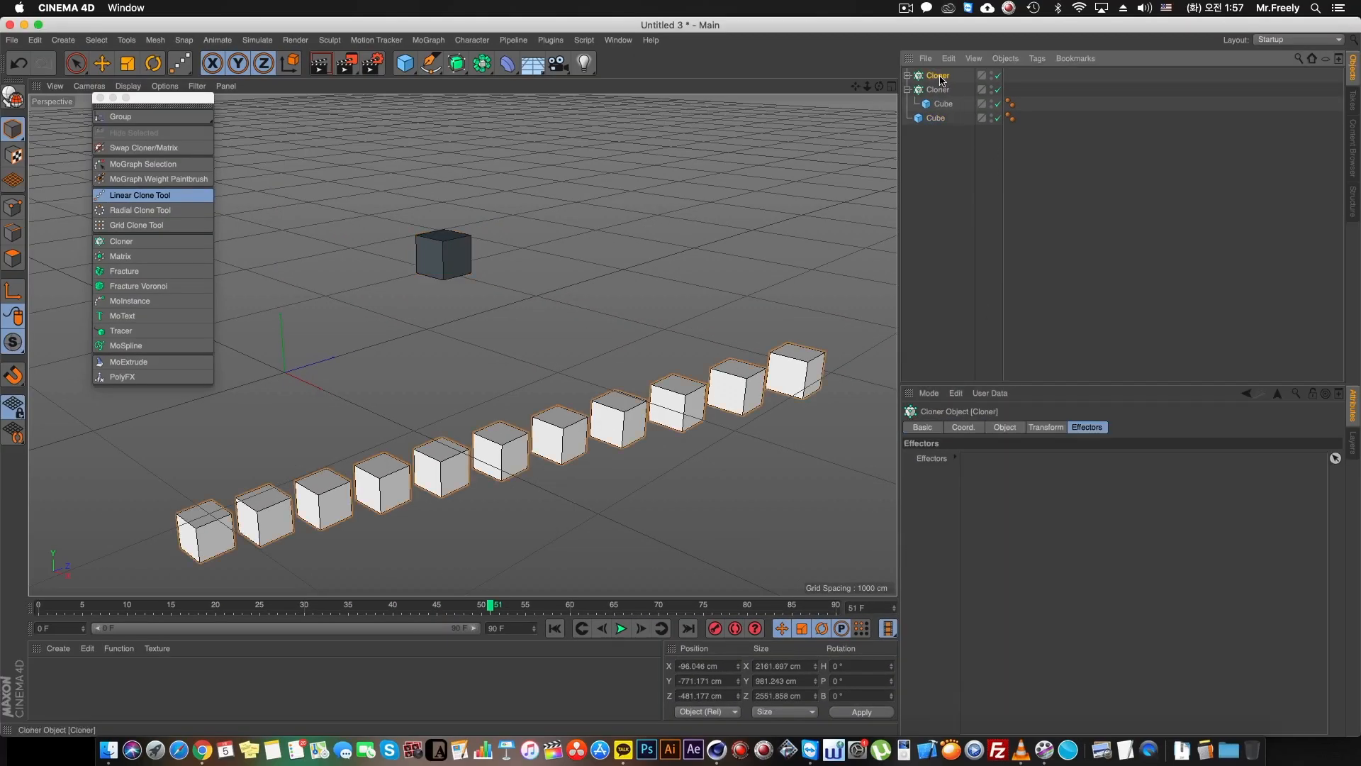
pyautogui.press('Delete')
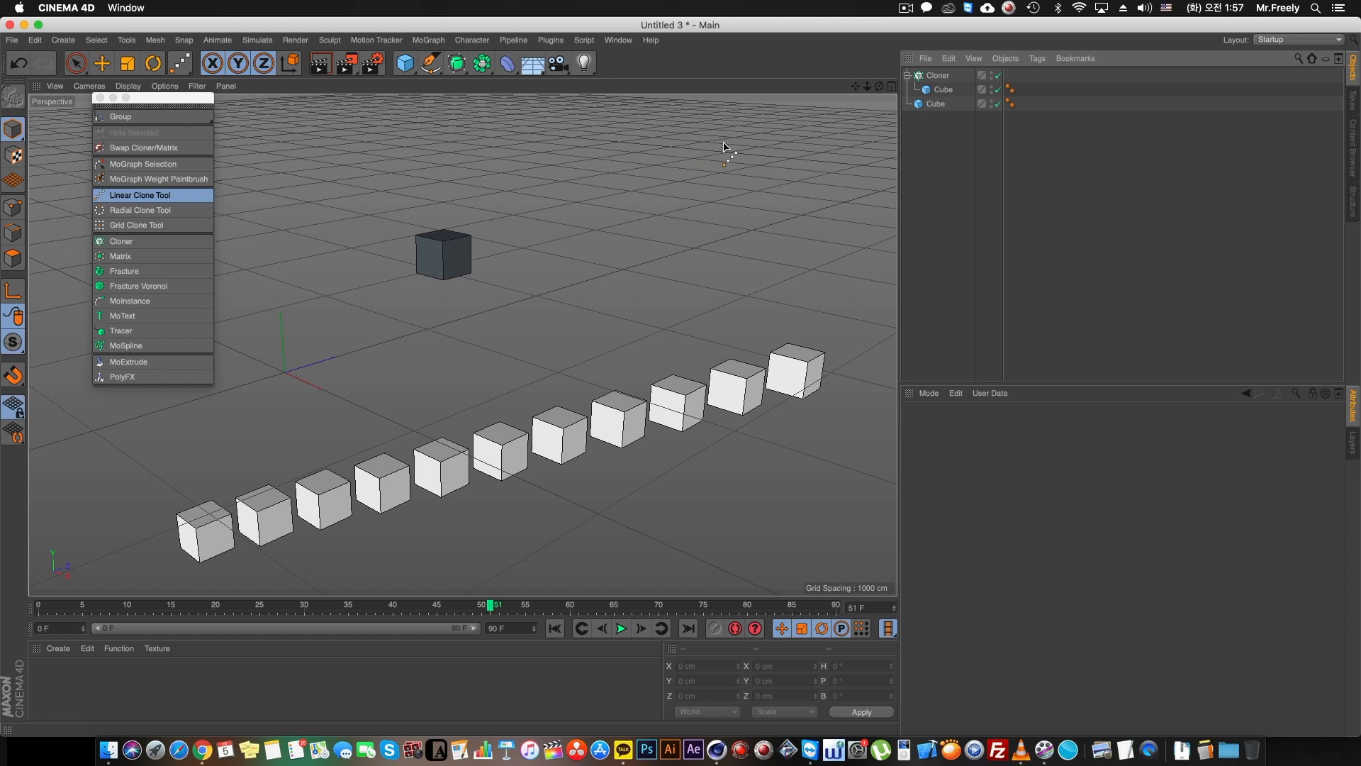
pyautogui.click(919, 105)
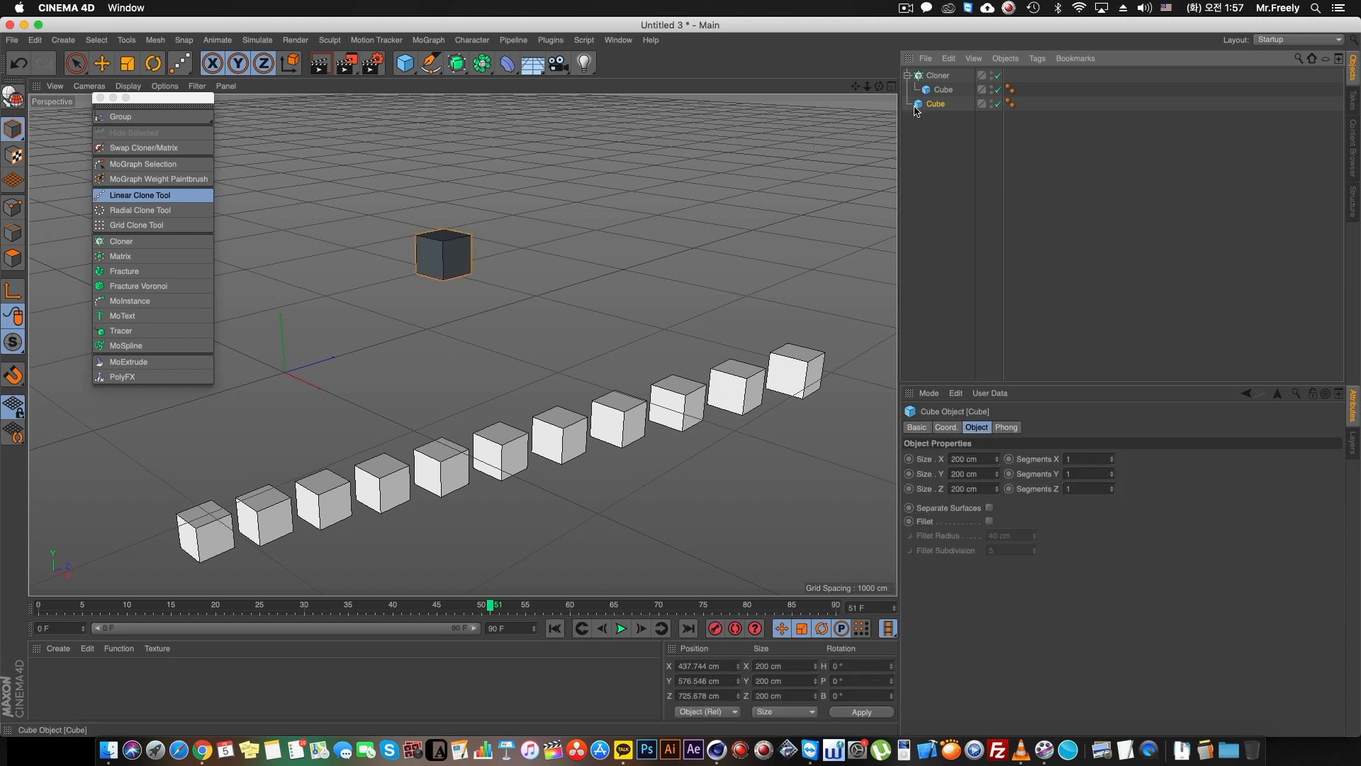
pyautogui.click(163, 197)
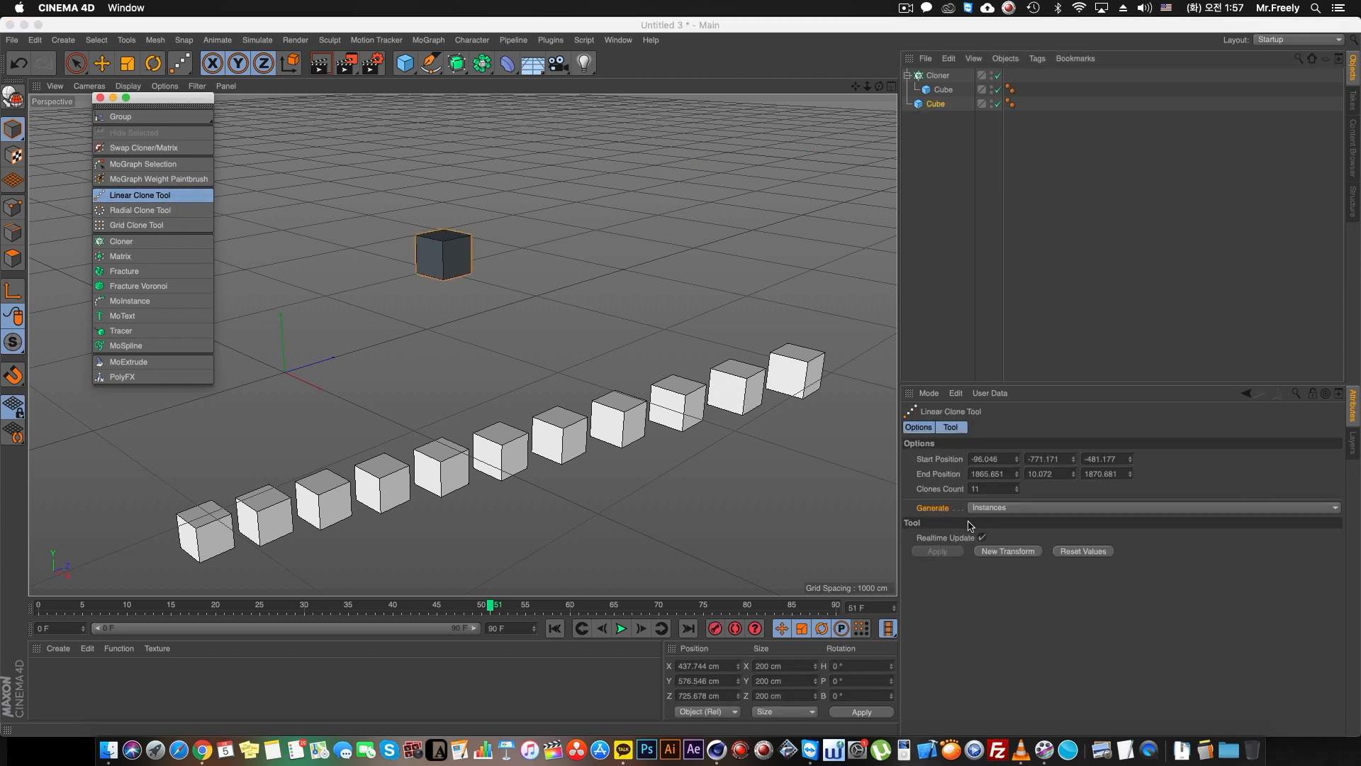
pyautogui.click(482, 63)
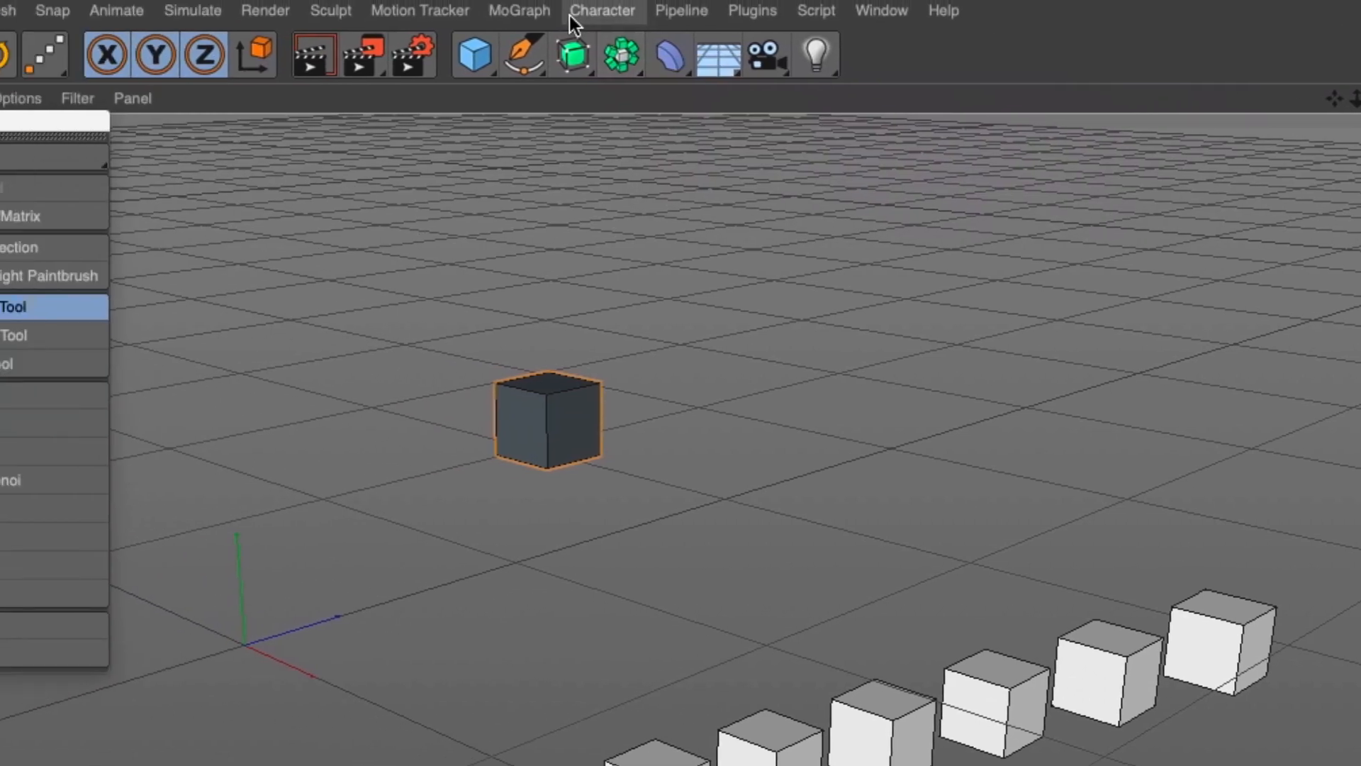
pyautogui.click(560, 14)
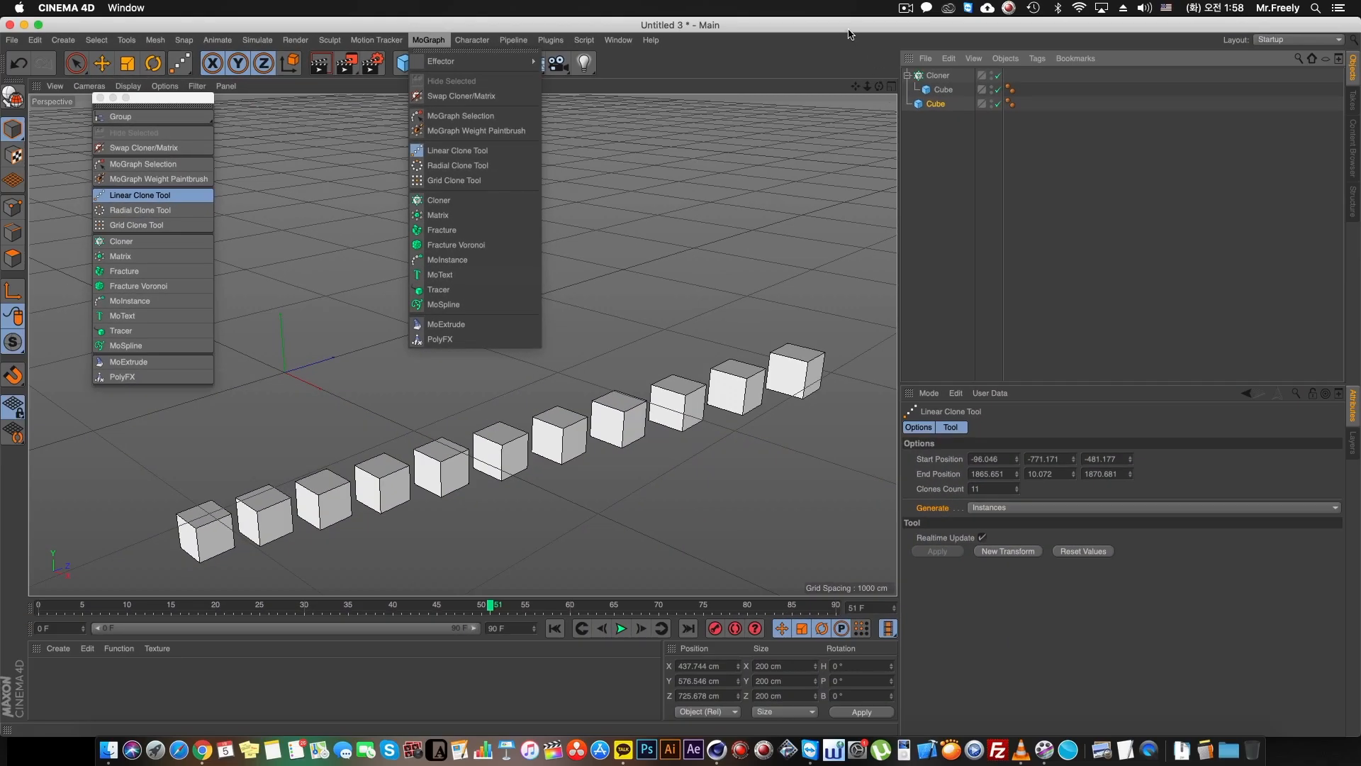
pyautogui.click(850, 35)
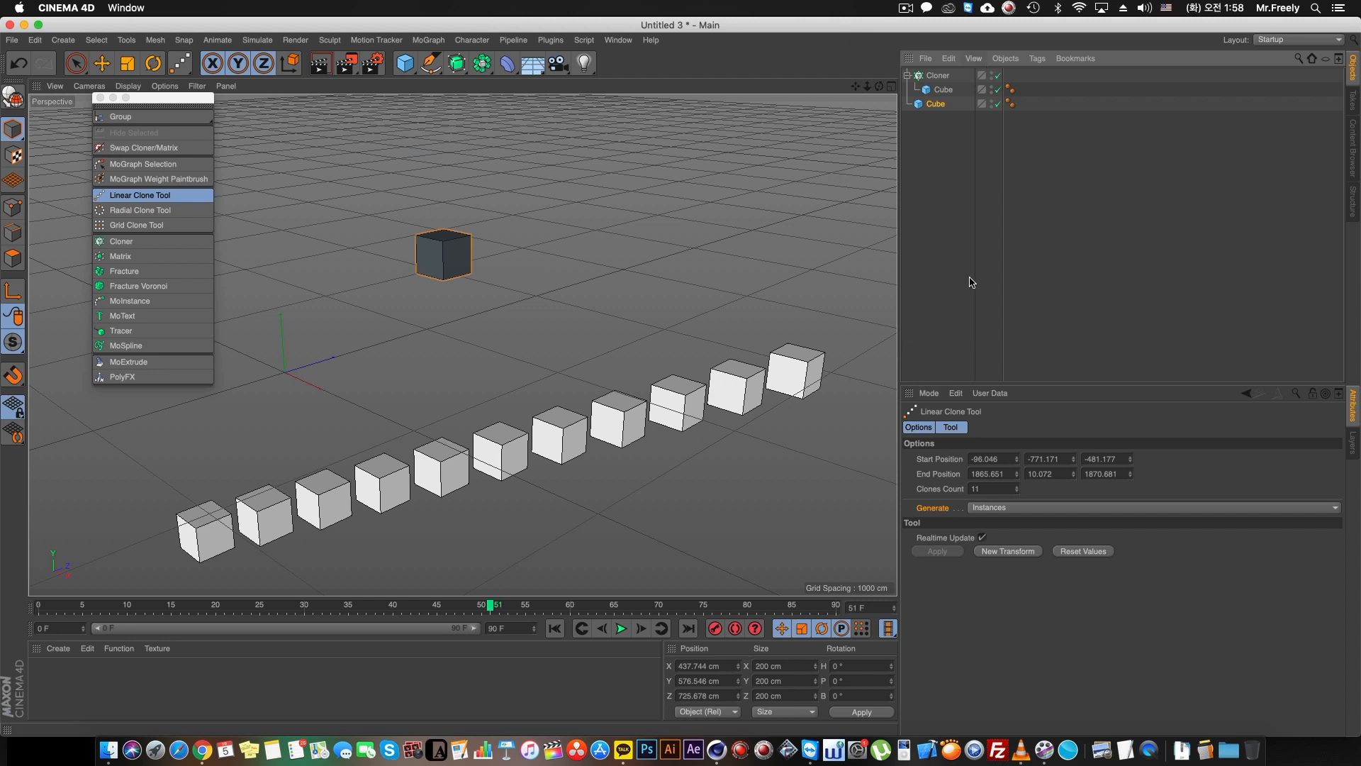
# Draw a second diagonal row of 11 cube instances above the first row, and select the MoInstance inside its Cloner.
pyautogui.moveTo(188, 446)
pyautogui.mouseDown()
pyautogui.moveTo(542, 315)
pyautogui.moveTo(729, 281)
pyautogui.moveTo(760, 288)
pyautogui.mouseUp()
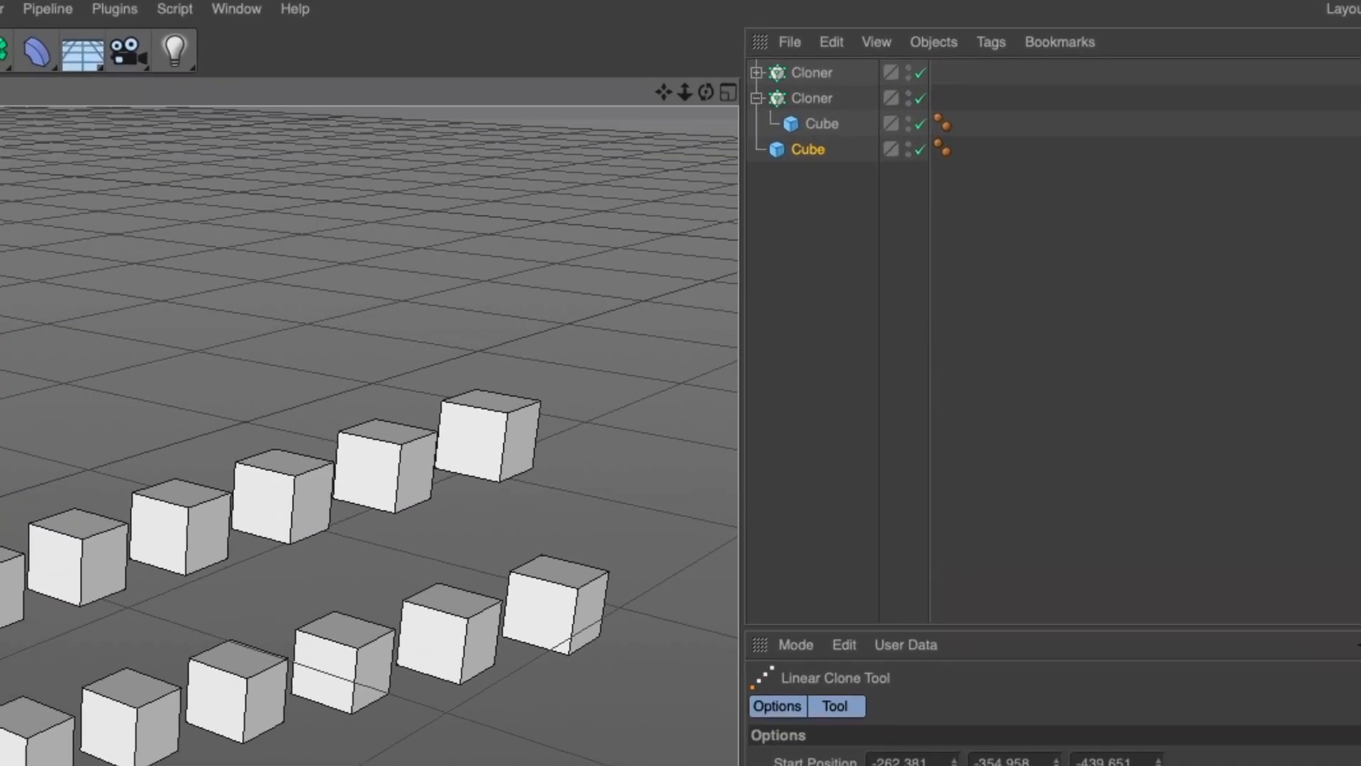
pyautogui.click(757, 73)
pyautogui.click(838, 99)
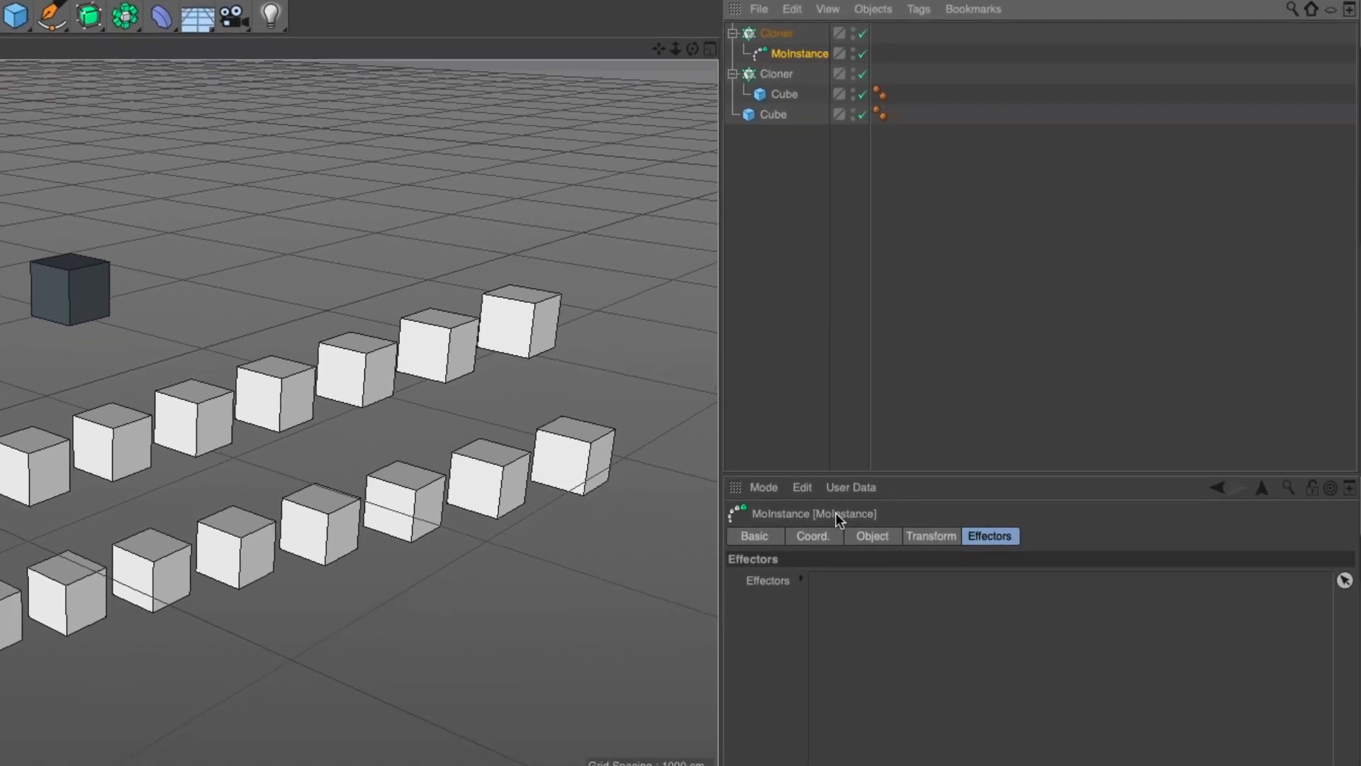
# Review the transform and object settings of the MoInstance inside the upper row's Cloner.
pyautogui.click(879, 537)
pyautogui.click(914, 536)
pyautogui.click(874, 539)
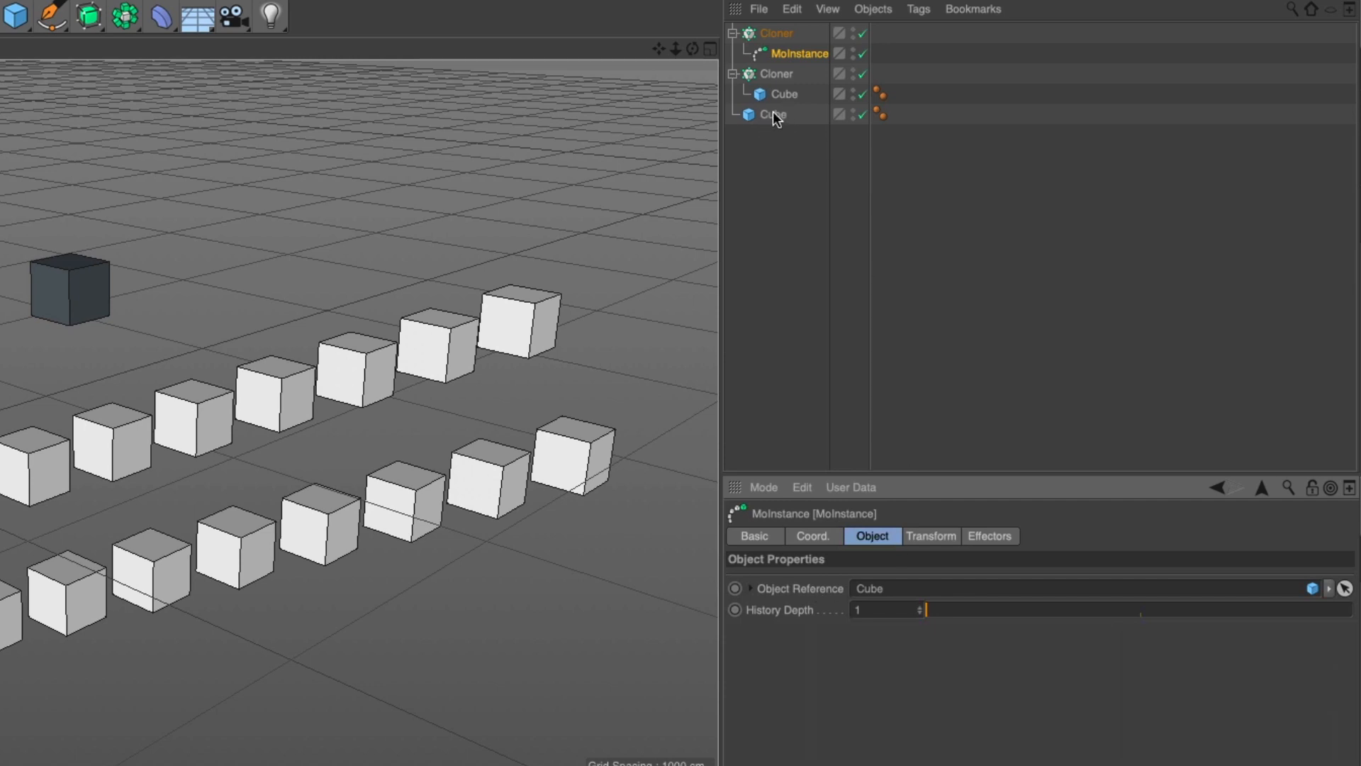
# Rename the standalone cube as A to check the MoInstance's object reference, and undo the renaming.
pyautogui.doubleClick(773, 115)
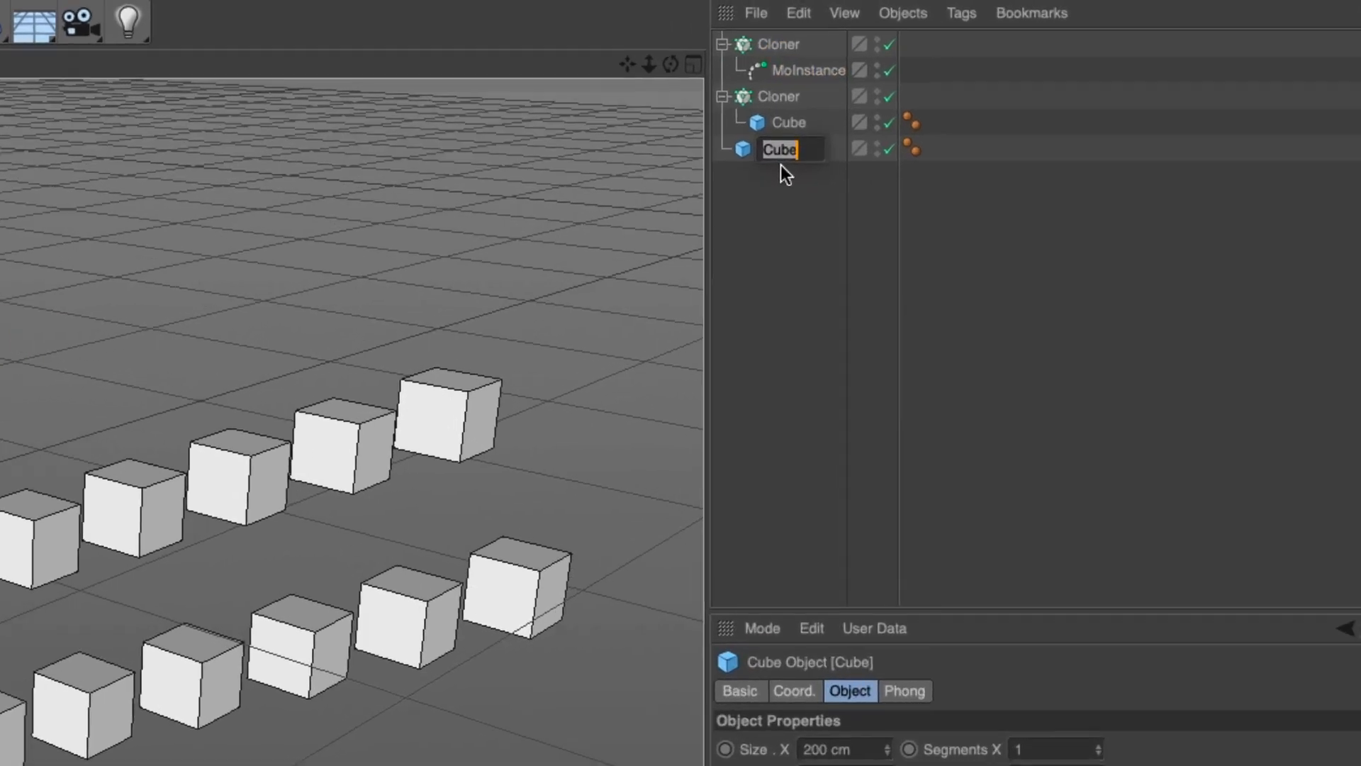
pyautogui.write('A')
pyautogui.click(815, 90)
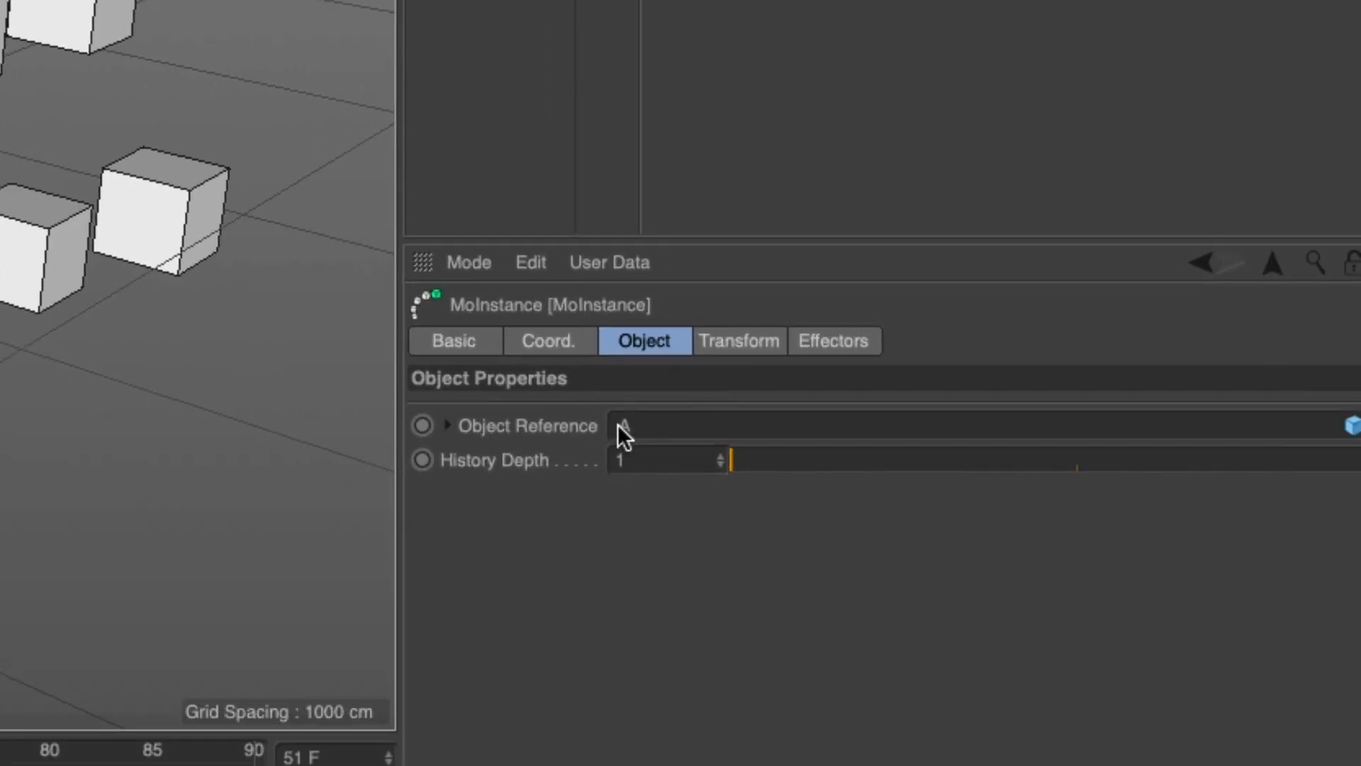
pyautogui.click(928, 133)
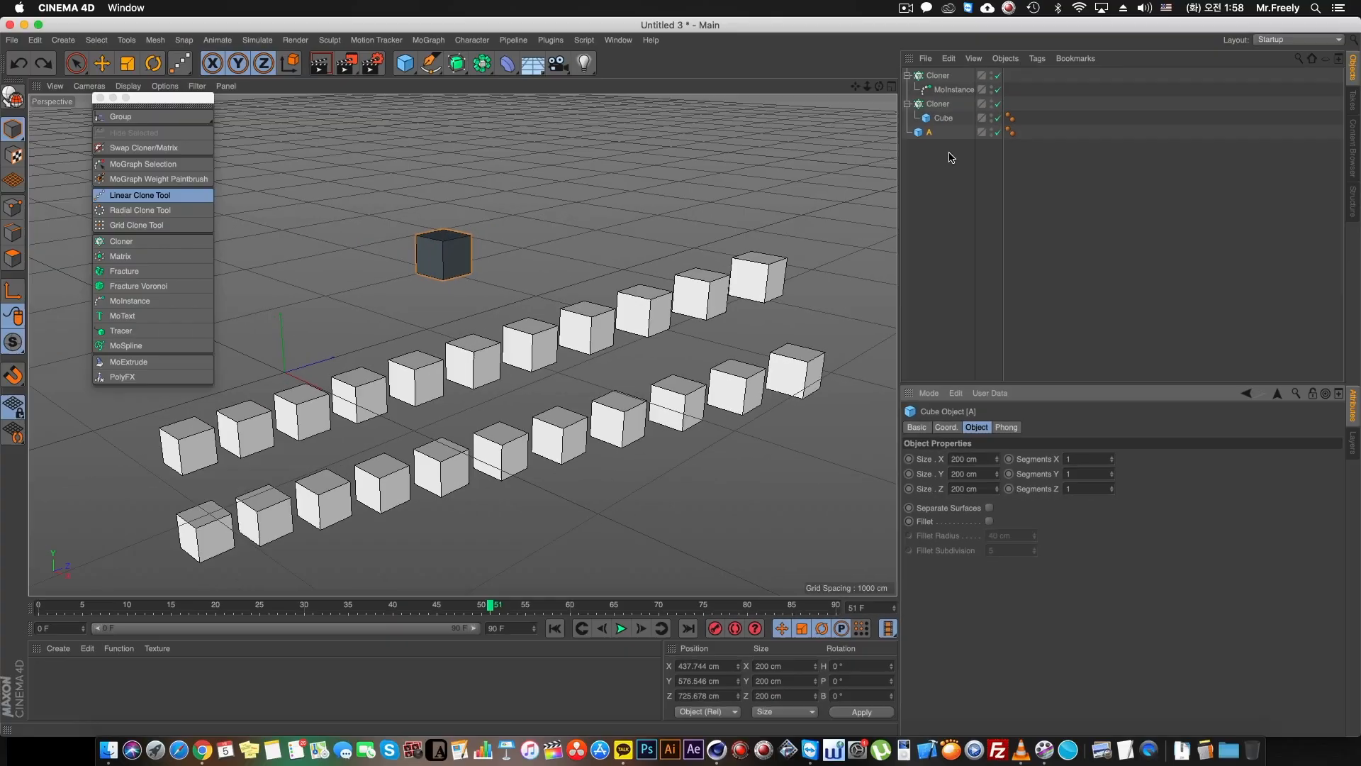
pyautogui.press('super+z')
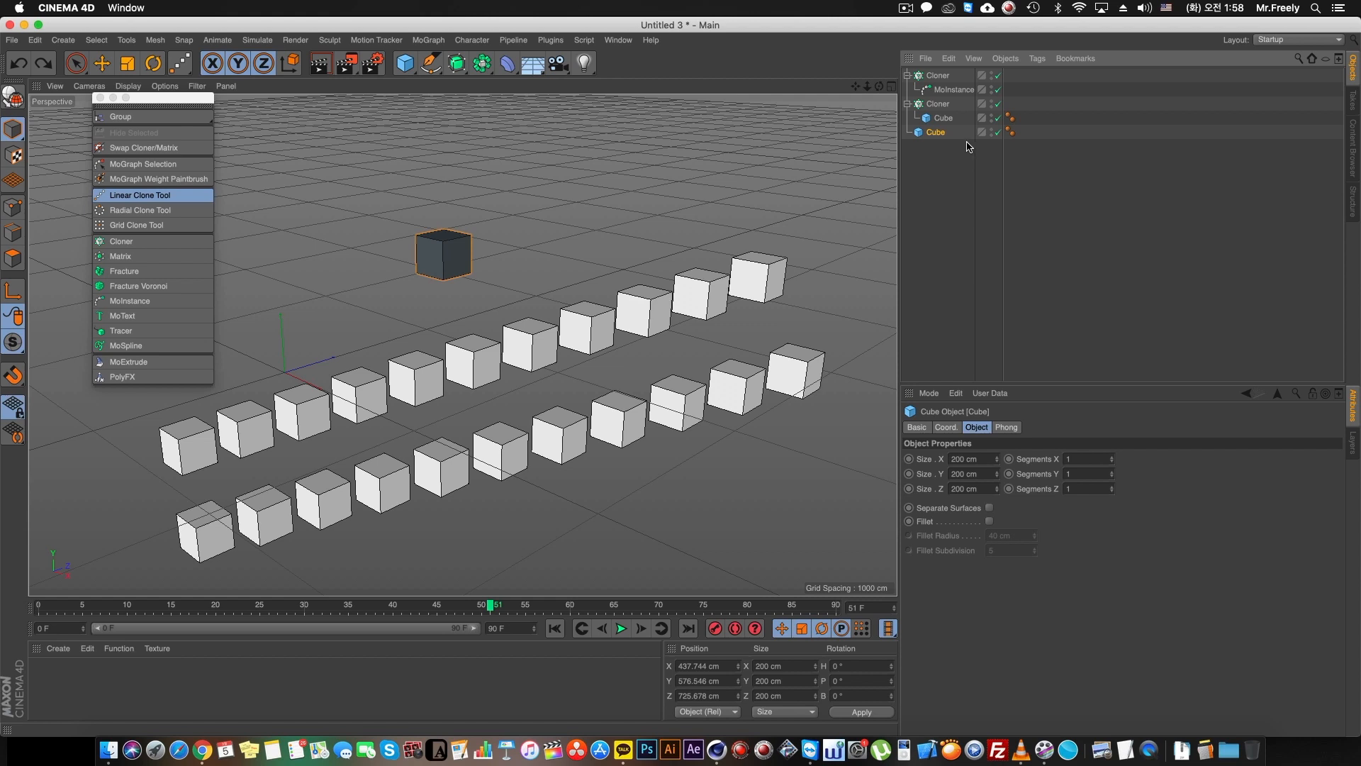
# Compare the settings of the two row Cloners, their child cube and the MoInstance, and locate MoInstance among the MoGraph commands.
pyautogui.click(938, 103)
pyautogui.click(943, 118)
pyautogui.click(937, 75)
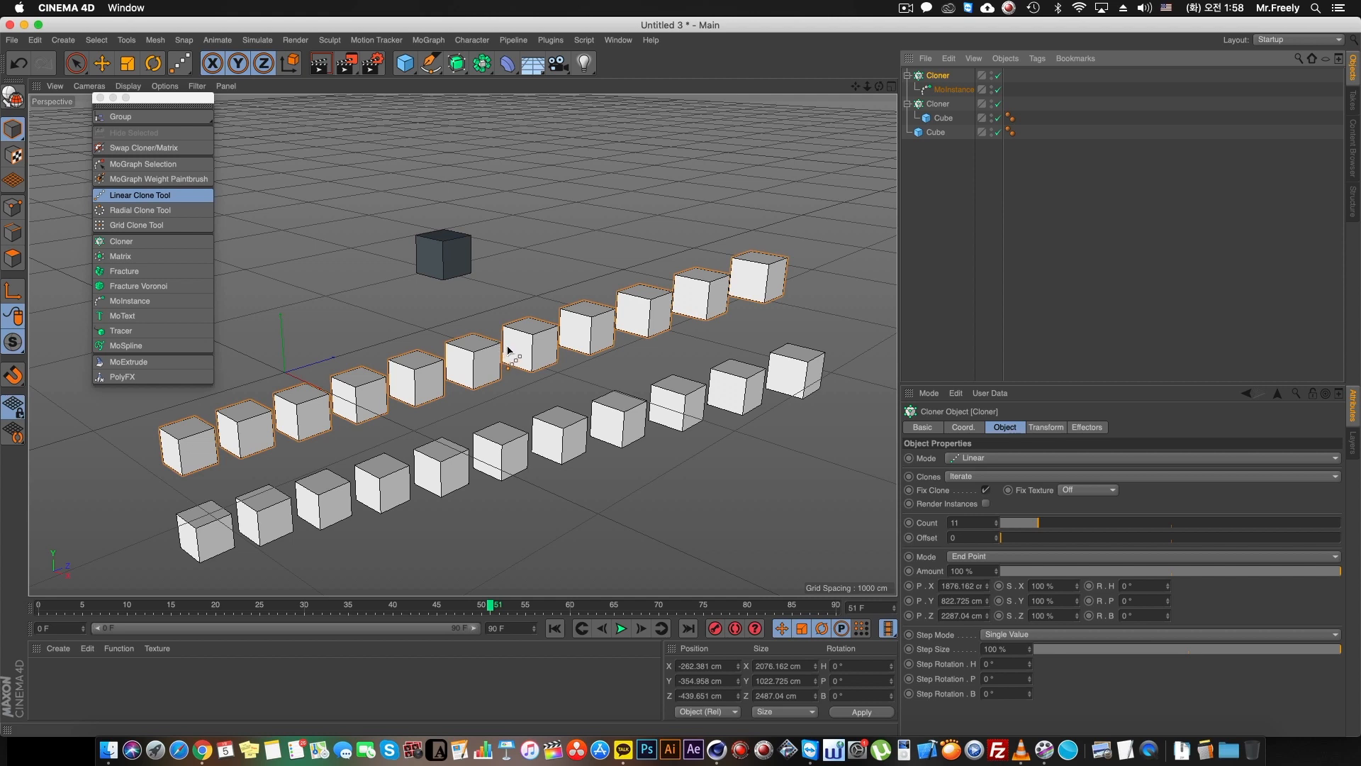
pyautogui.click(937, 104)
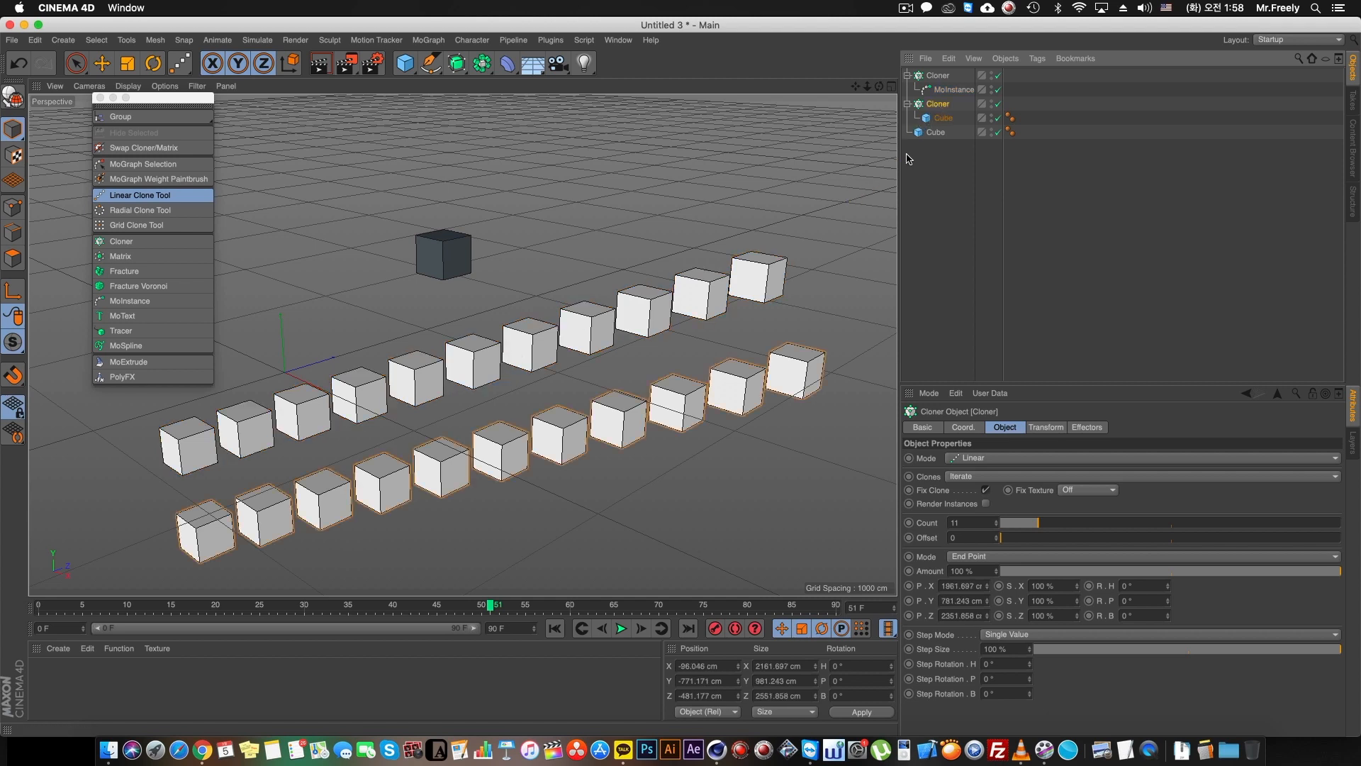
pyautogui.click(943, 119)
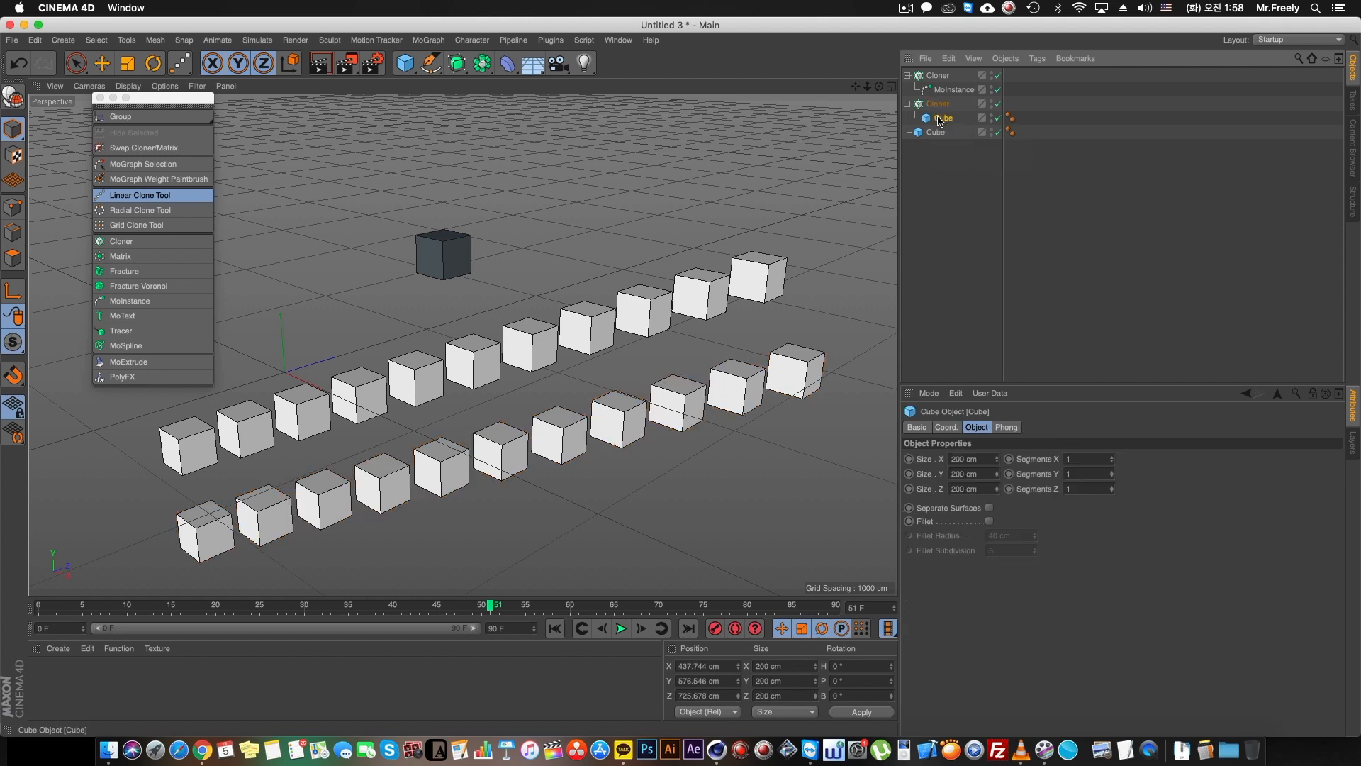
pyautogui.click(939, 104)
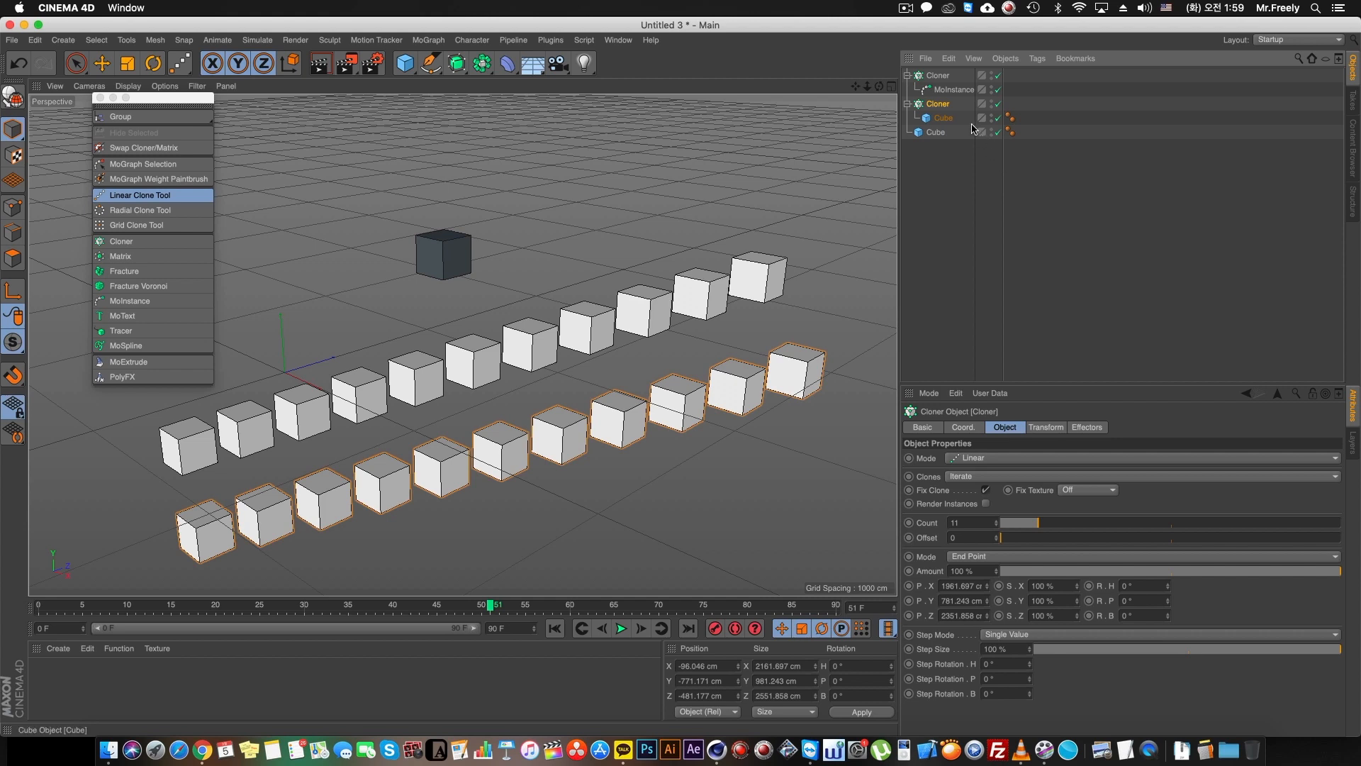
pyautogui.click(933, 120)
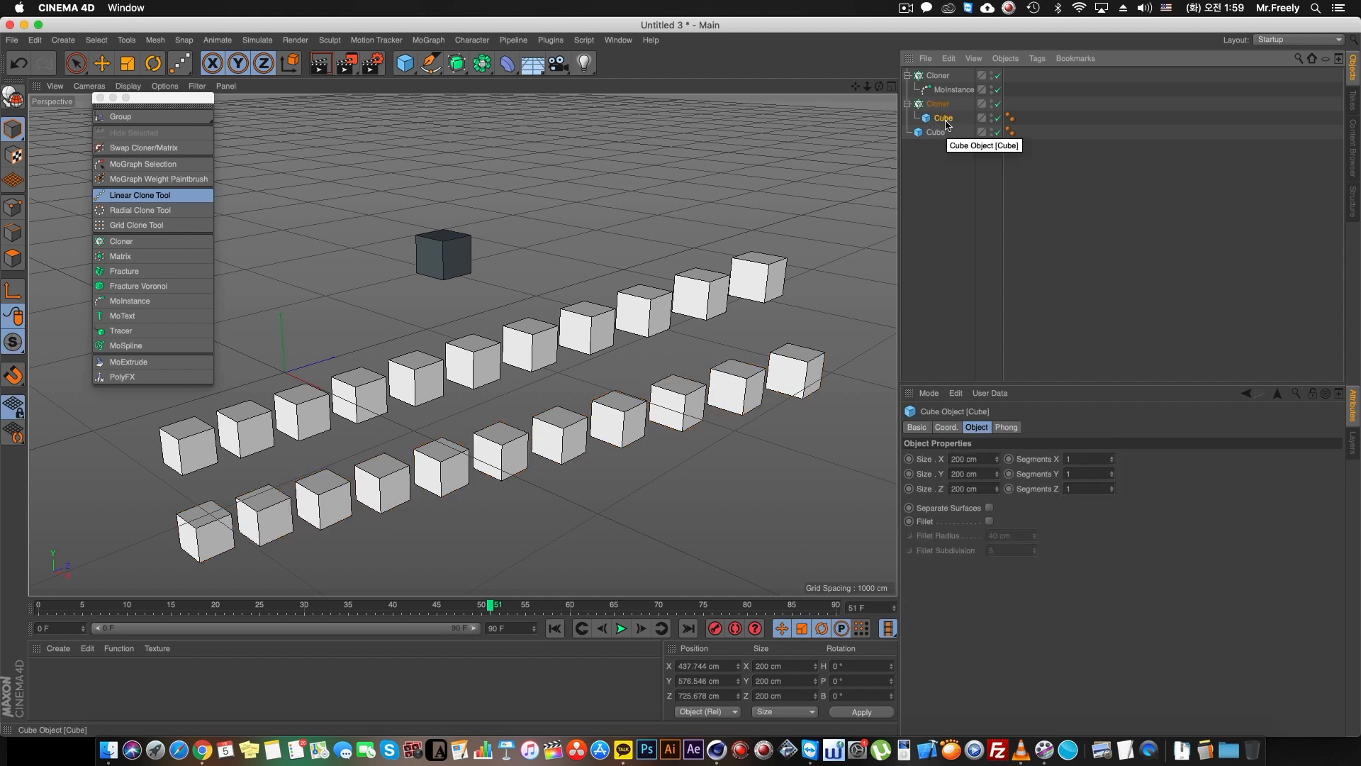
pyautogui.click(949, 90)
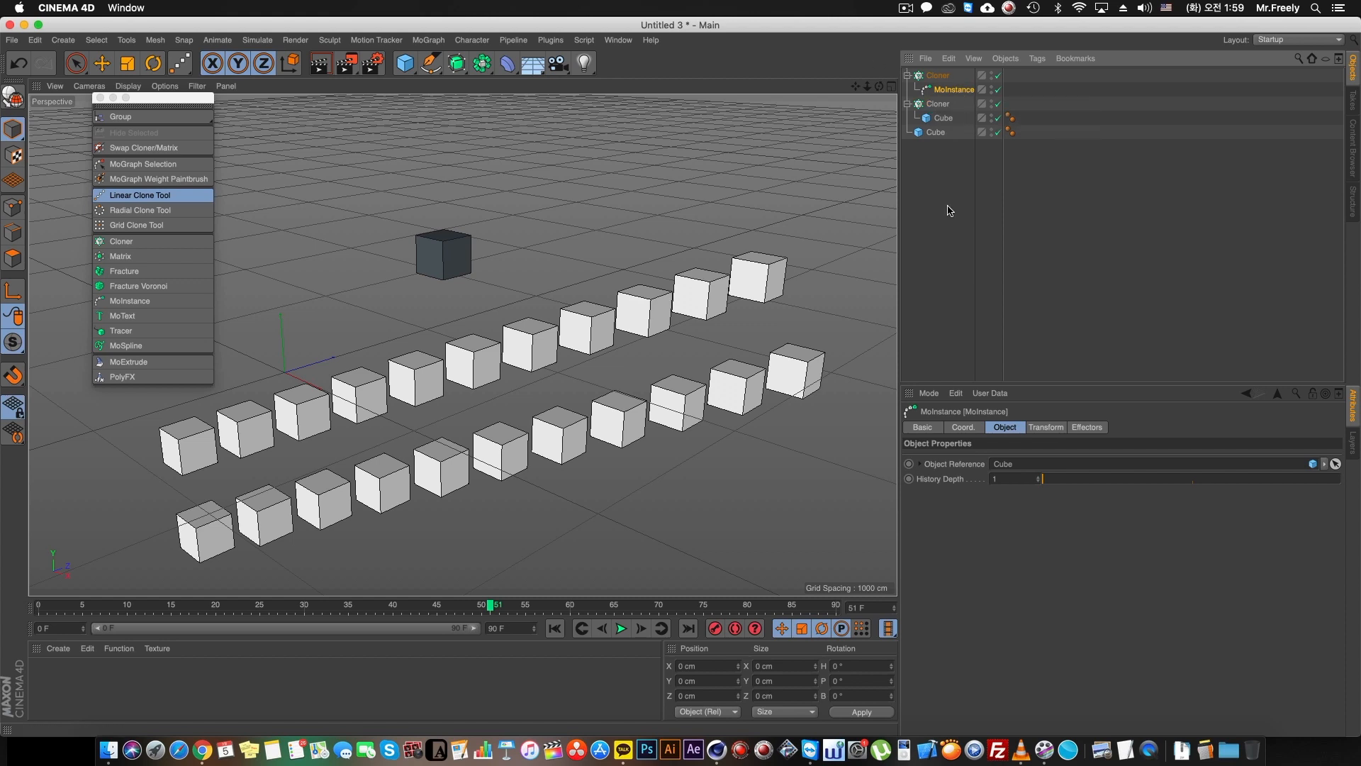
pyautogui.click(428, 40)
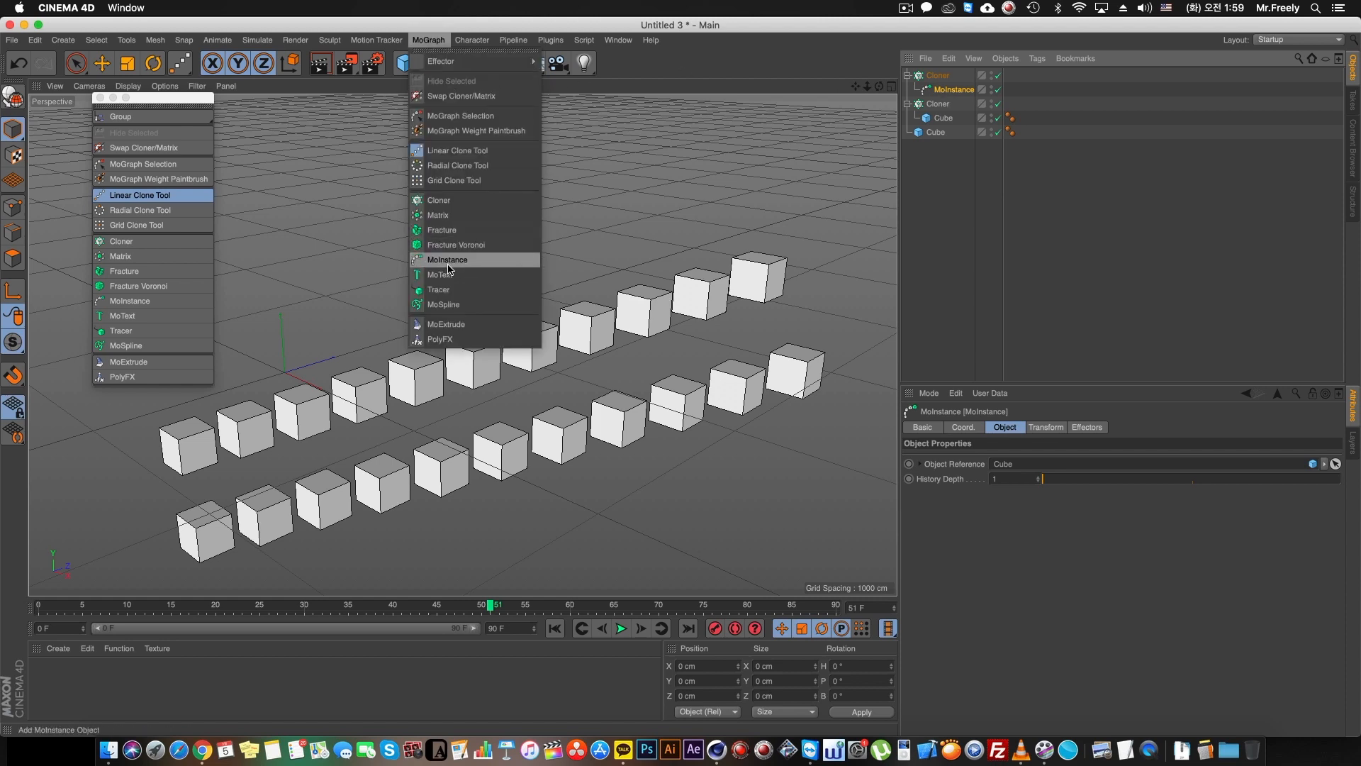
pyautogui.click(1007, 190)
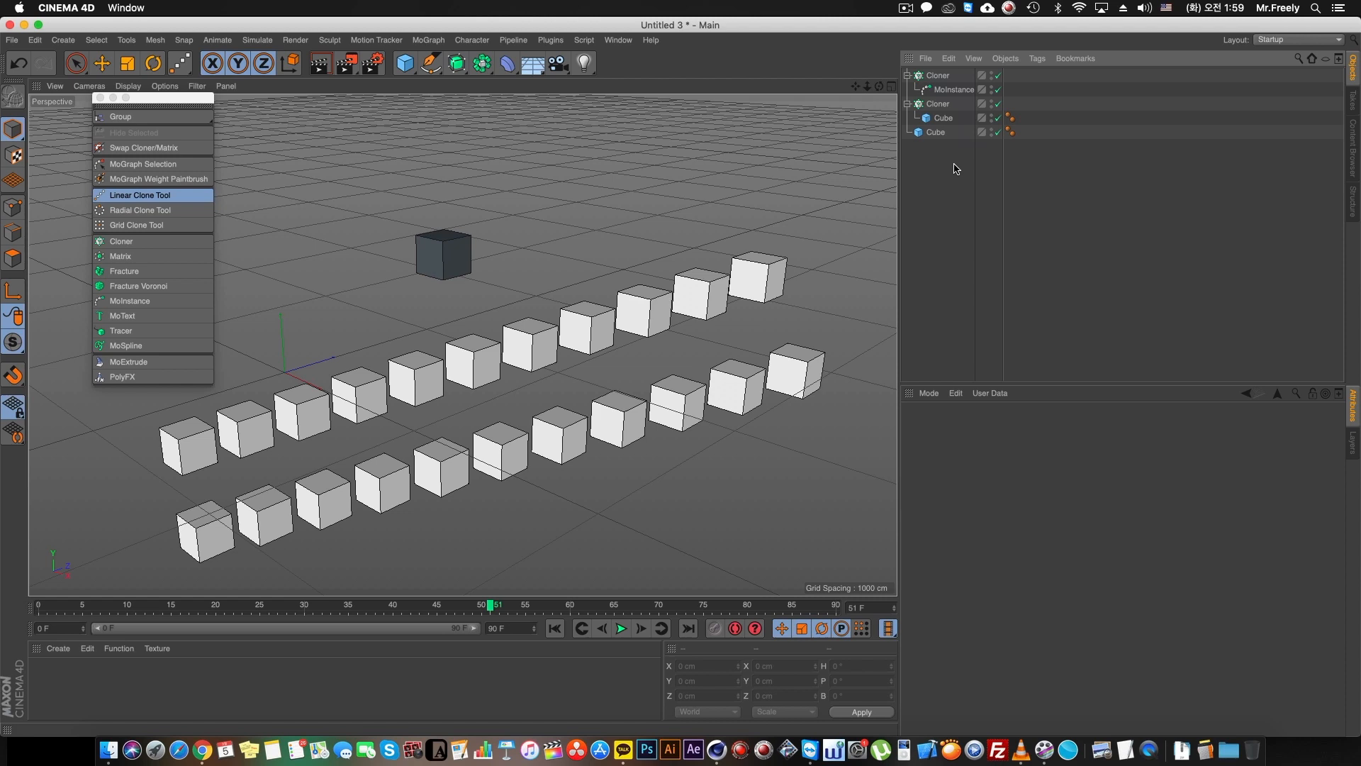
# Delete both row Cloners, keeping only the standalone cube.
pyautogui.click(937, 76)
pyautogui.press('Delete')
pyautogui.click(939, 77)
pyautogui.press('Delete')
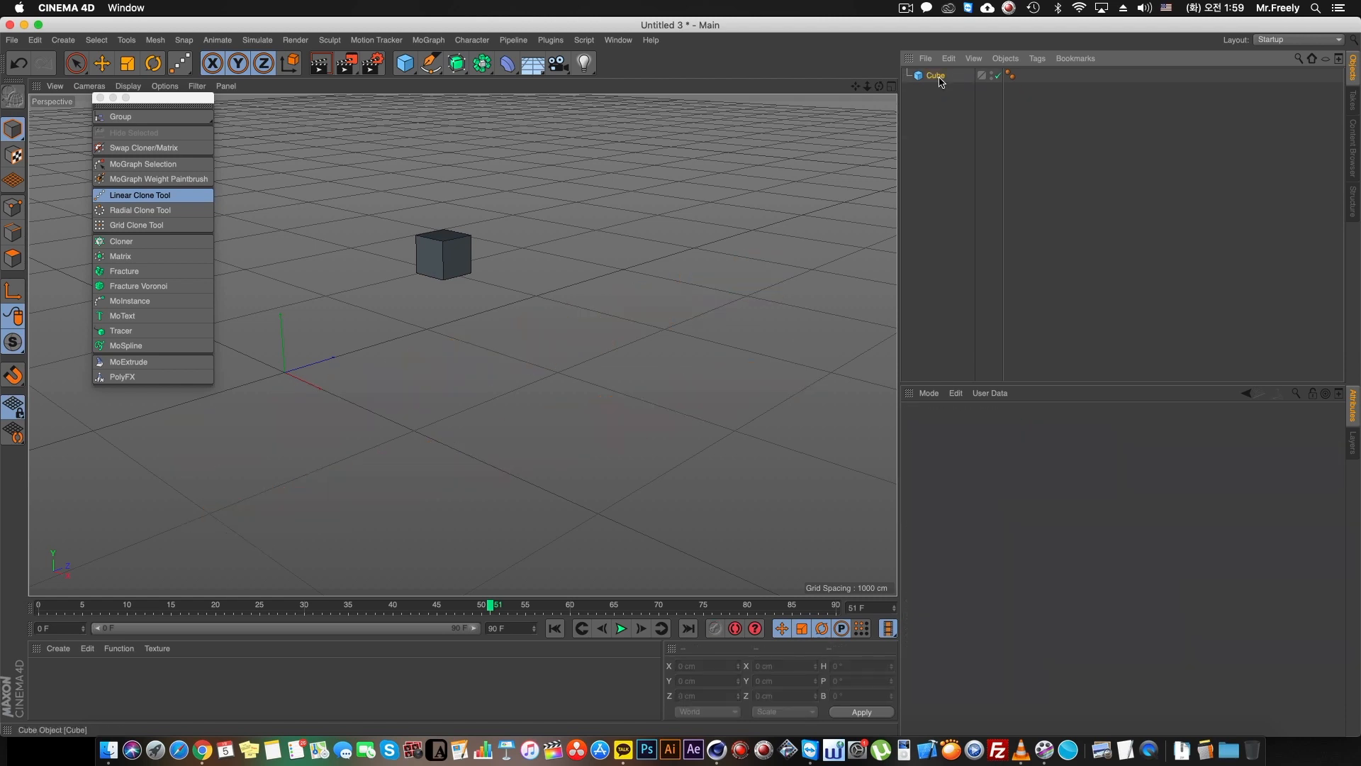
# Draw a ring of 14 cube clones with the Radial Clone Tool, radius about 854 cm in the XY plane, and delete its Cloner.
pyautogui.click(183, 211)
pyautogui.moveTo(474, 387); pyautogui.dragTo(628, 443)
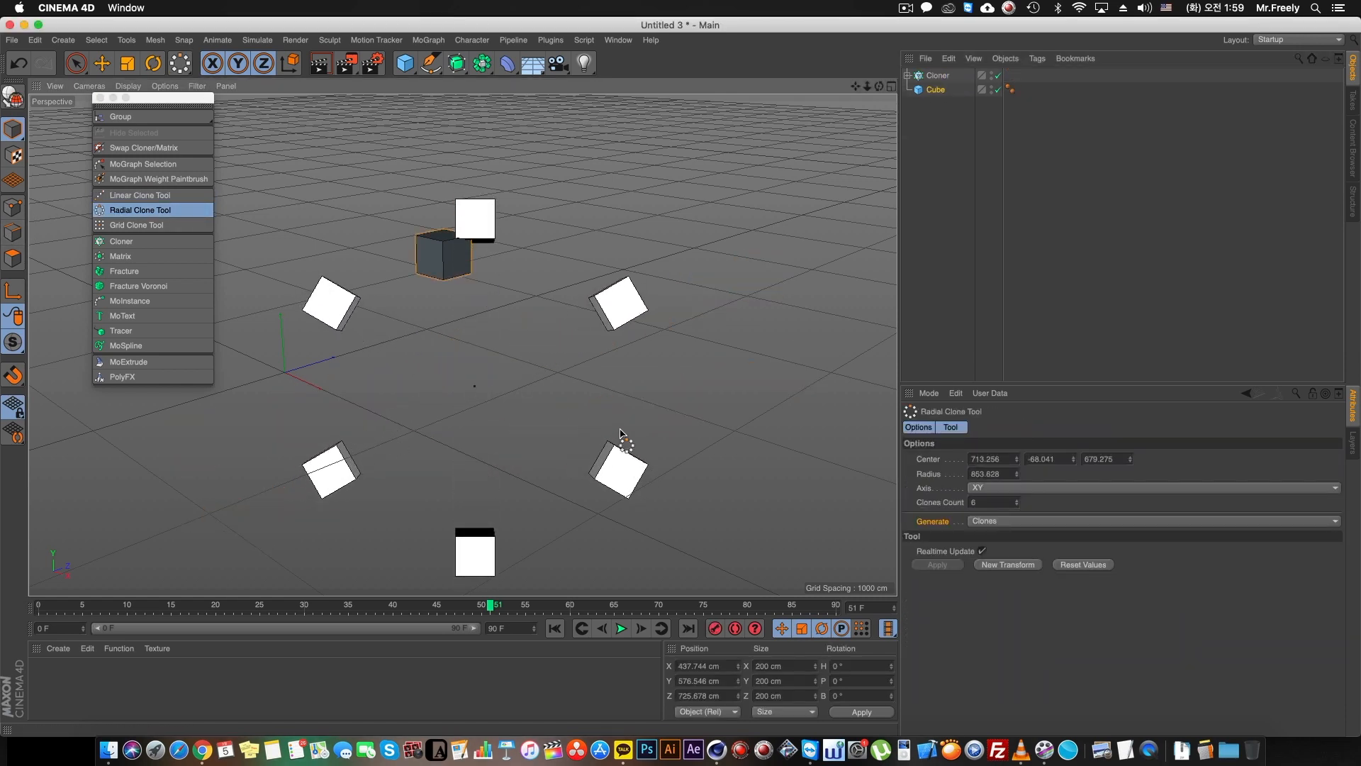
pyautogui.click(1017, 499)
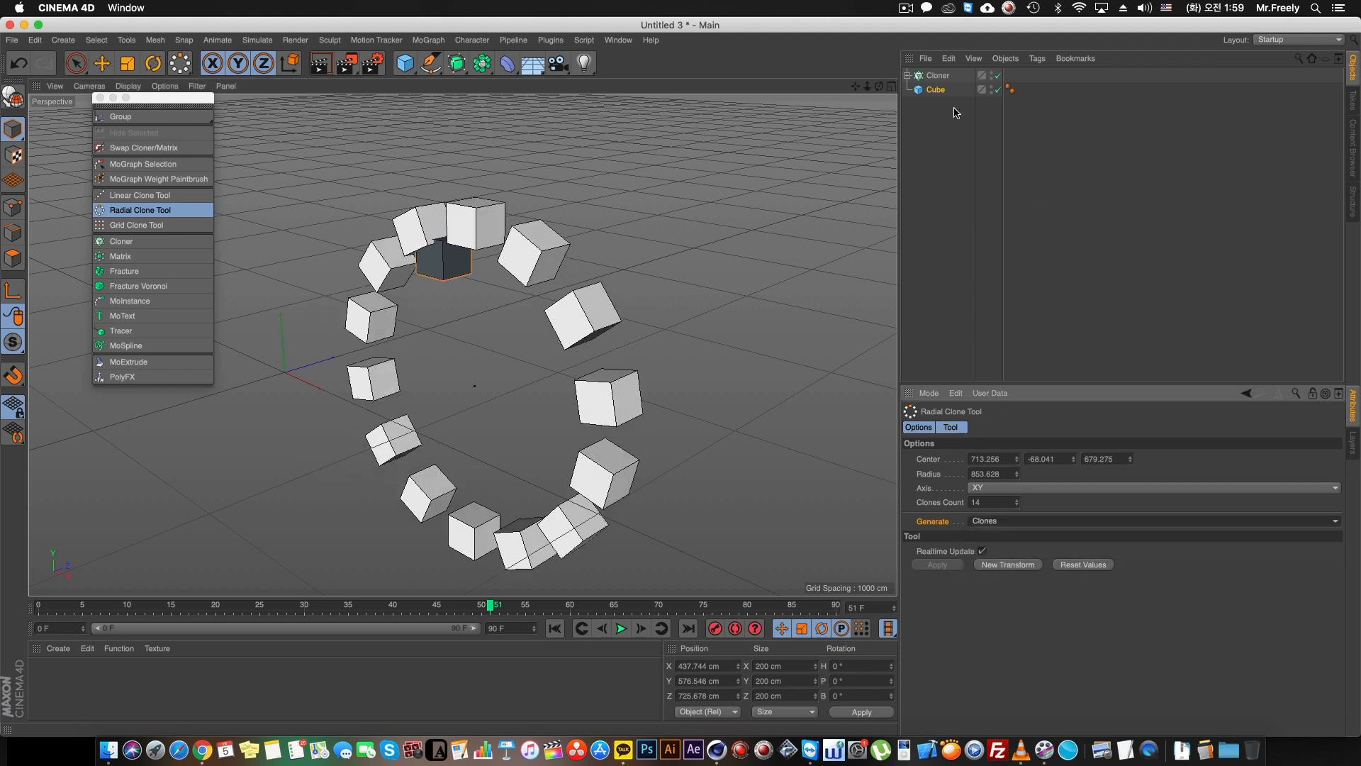
pyautogui.click(936, 76)
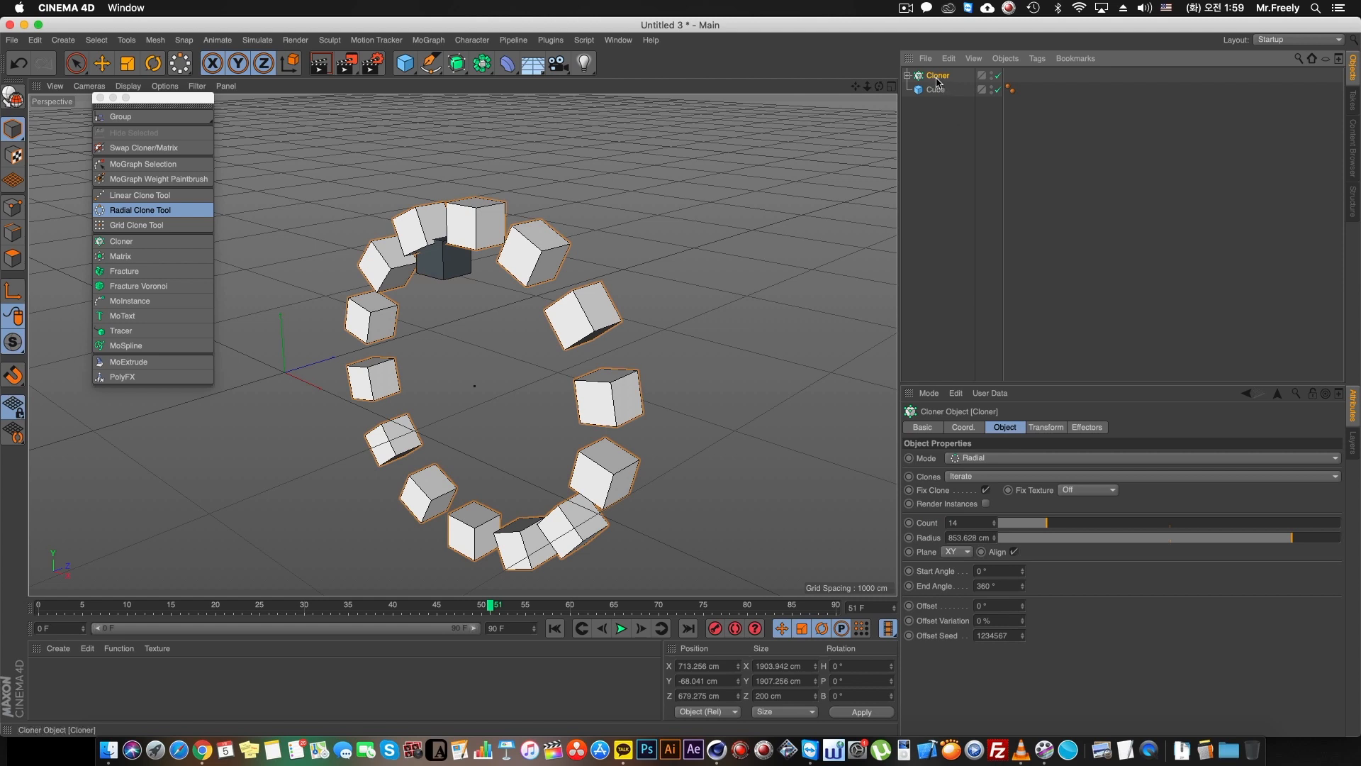
pyautogui.press('Delete')
# Draw three 3 × 3 × 3 grids of cube clones in different areas of the scene with the Grid Clone Tool.
pyautogui.click(136, 225)
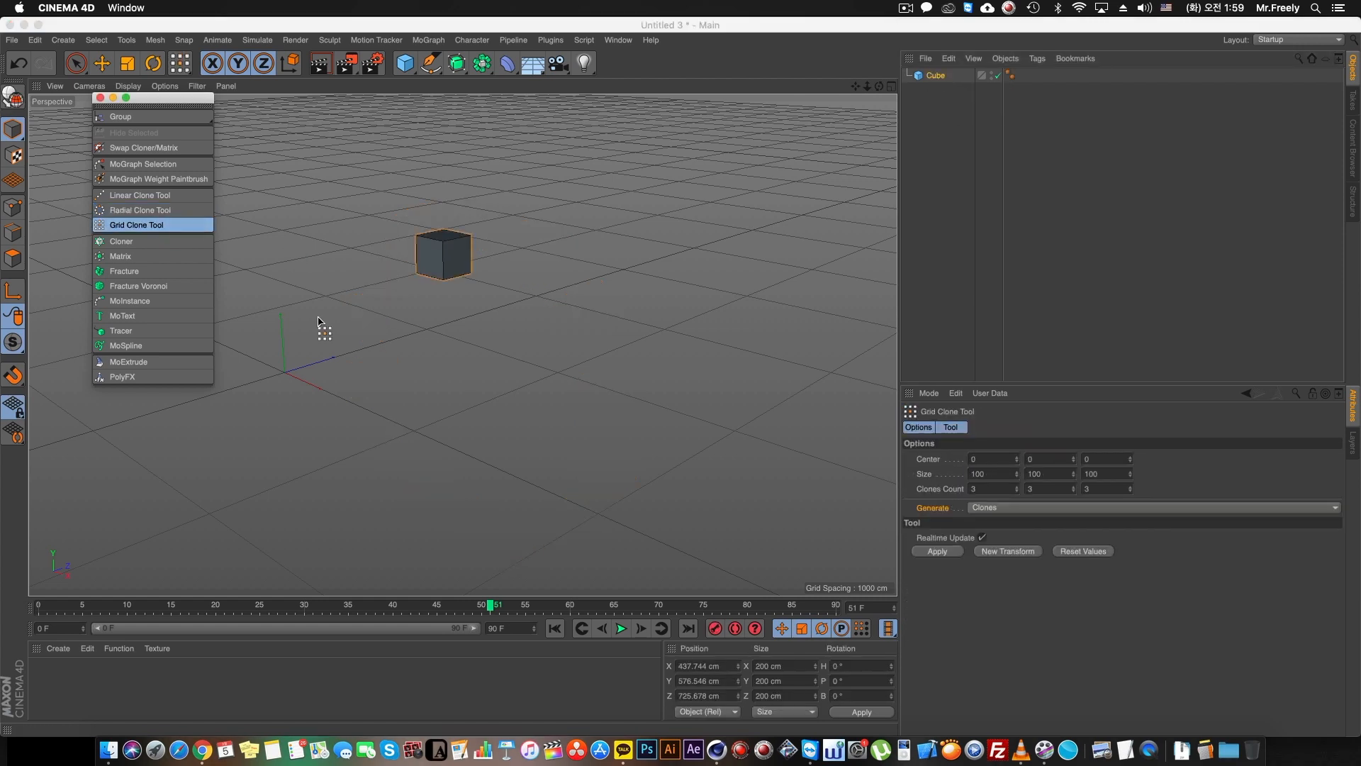
pyautogui.moveTo(377, 343)
pyautogui.mouseDown()
pyautogui.moveTo(677, 463)
pyautogui.moveTo(769, 572)
pyautogui.moveTo(563, 547)
pyautogui.moveTo(531, 234)
pyautogui.moveTo(769, 201)
pyautogui.mouseUp()
pyautogui.moveTo(329, 441)
pyautogui.mouseDown()
pyautogui.moveTo(363, 478)
pyautogui.moveTo(573, 580)
pyautogui.mouseUp()
pyautogui.moveTo(708, 418)
pyautogui.mouseDown()
pyautogui.moveTo(879, 552)
pyautogui.moveTo(1021, 586)
pyautogui.mouseUp()
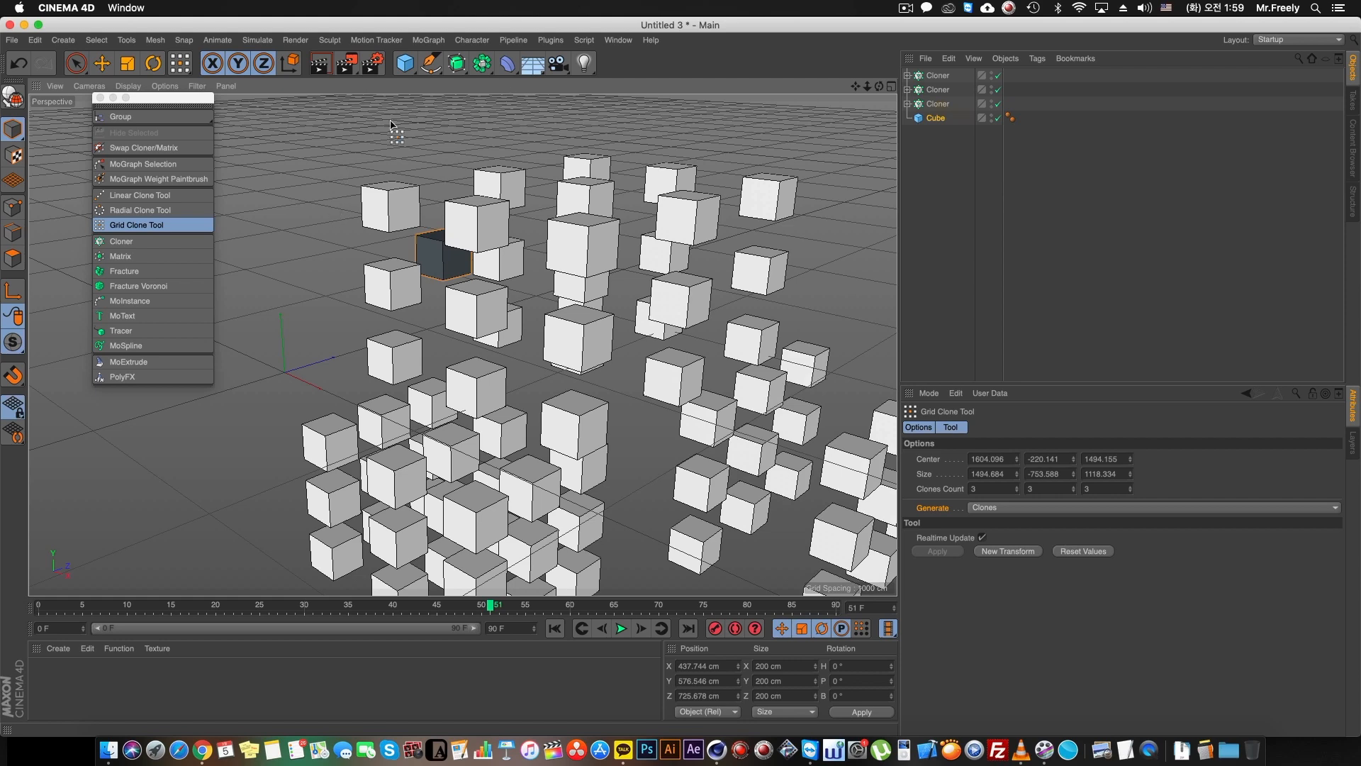
pyautogui.scroll(-5, 390, 319)
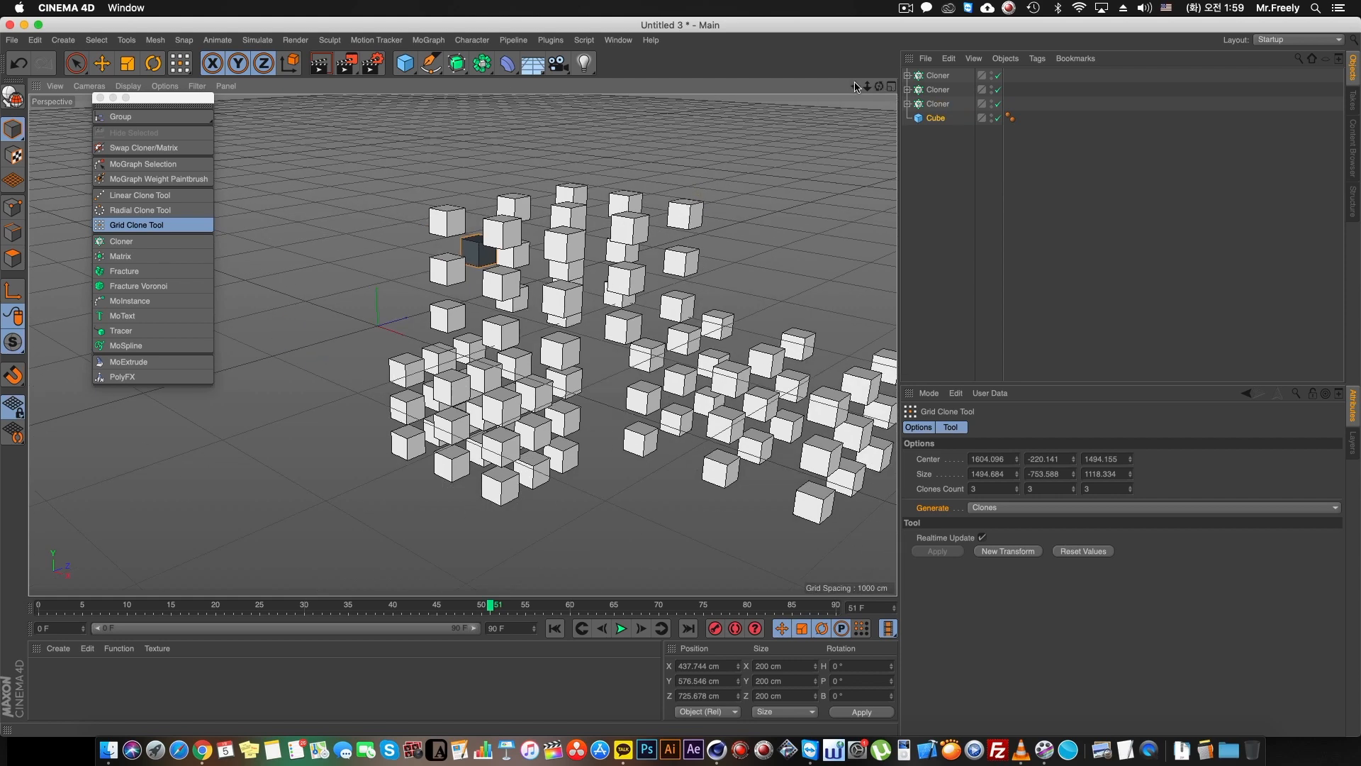
pyautogui.moveTo(855, 87); pyautogui.dragTo(772, 113)
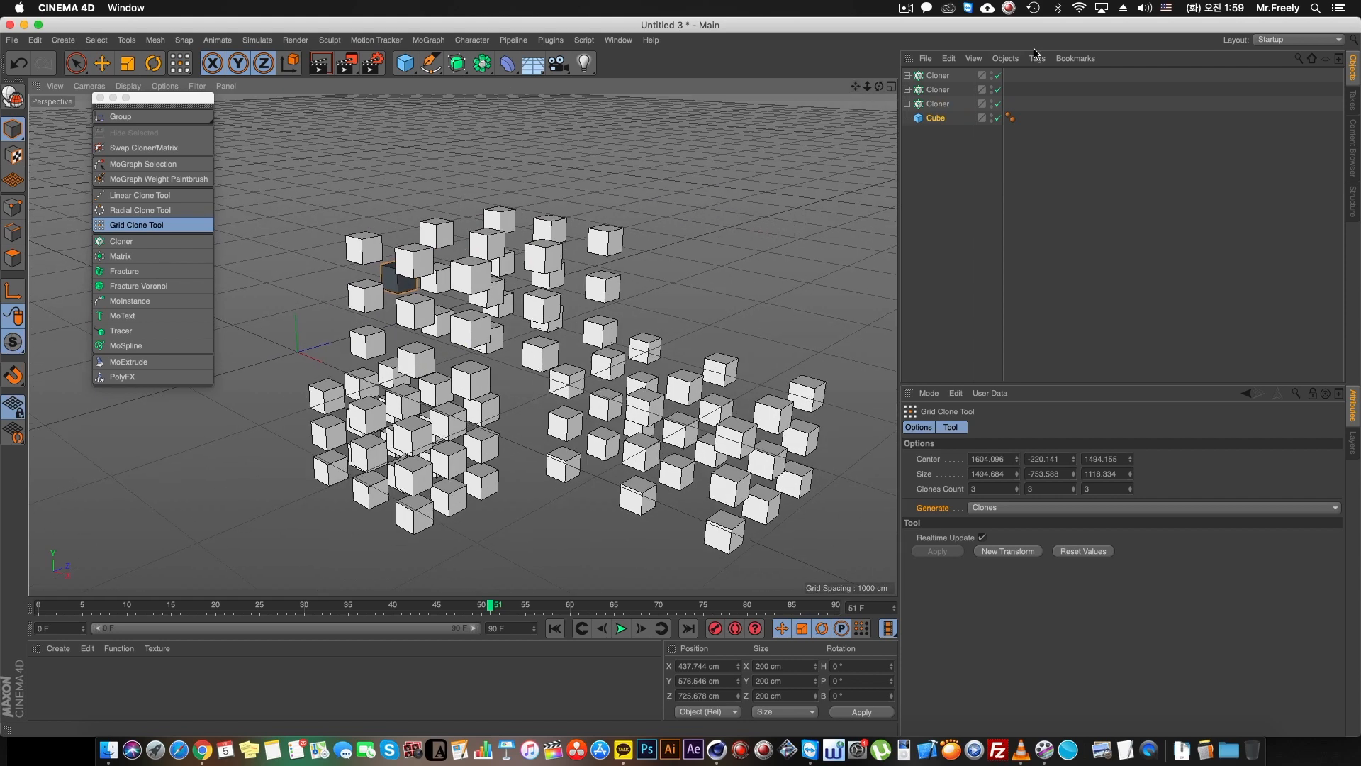
# Delete all three grid Cloners, keeping the original cube in the scene.
pyautogui.click(941, 103)
pyautogui.press('Delete')
pyautogui.press('Delete')
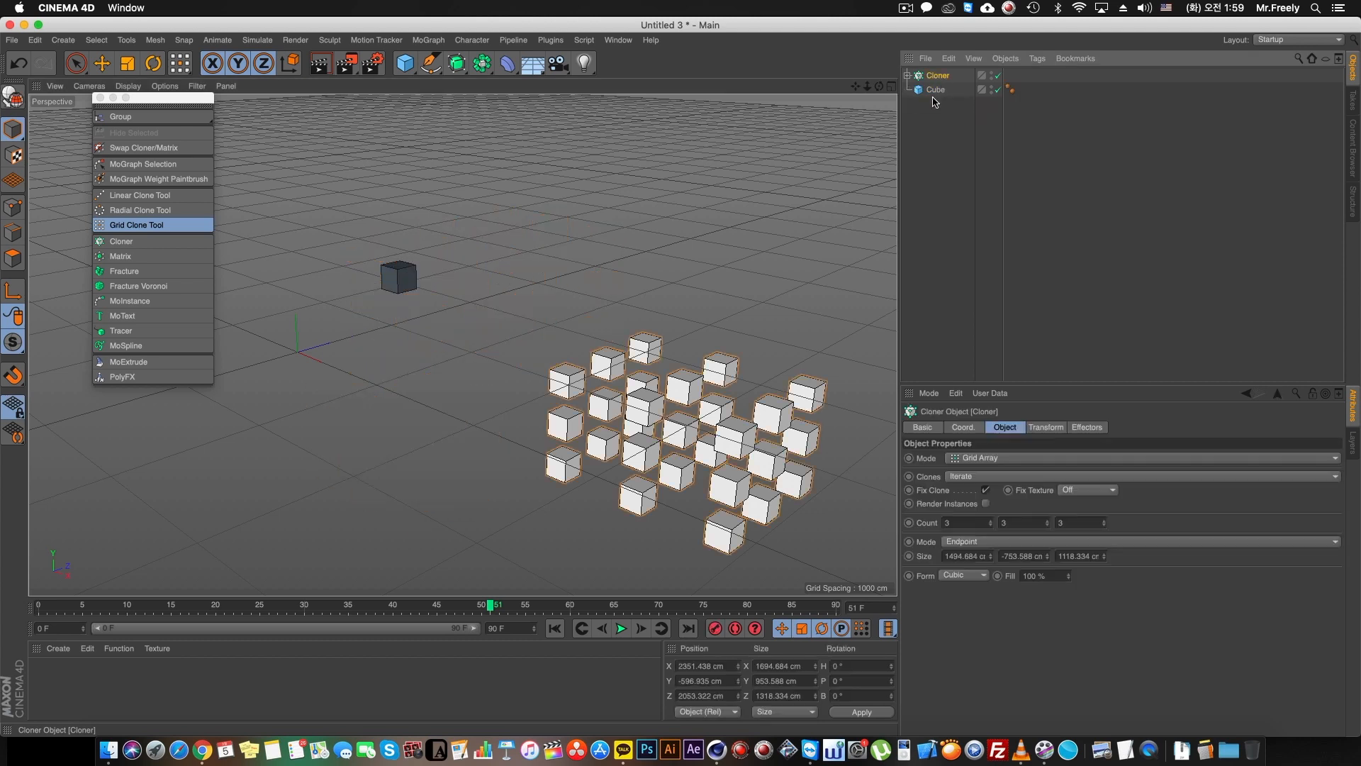
pyautogui.hotkey('ctrl', 'z')
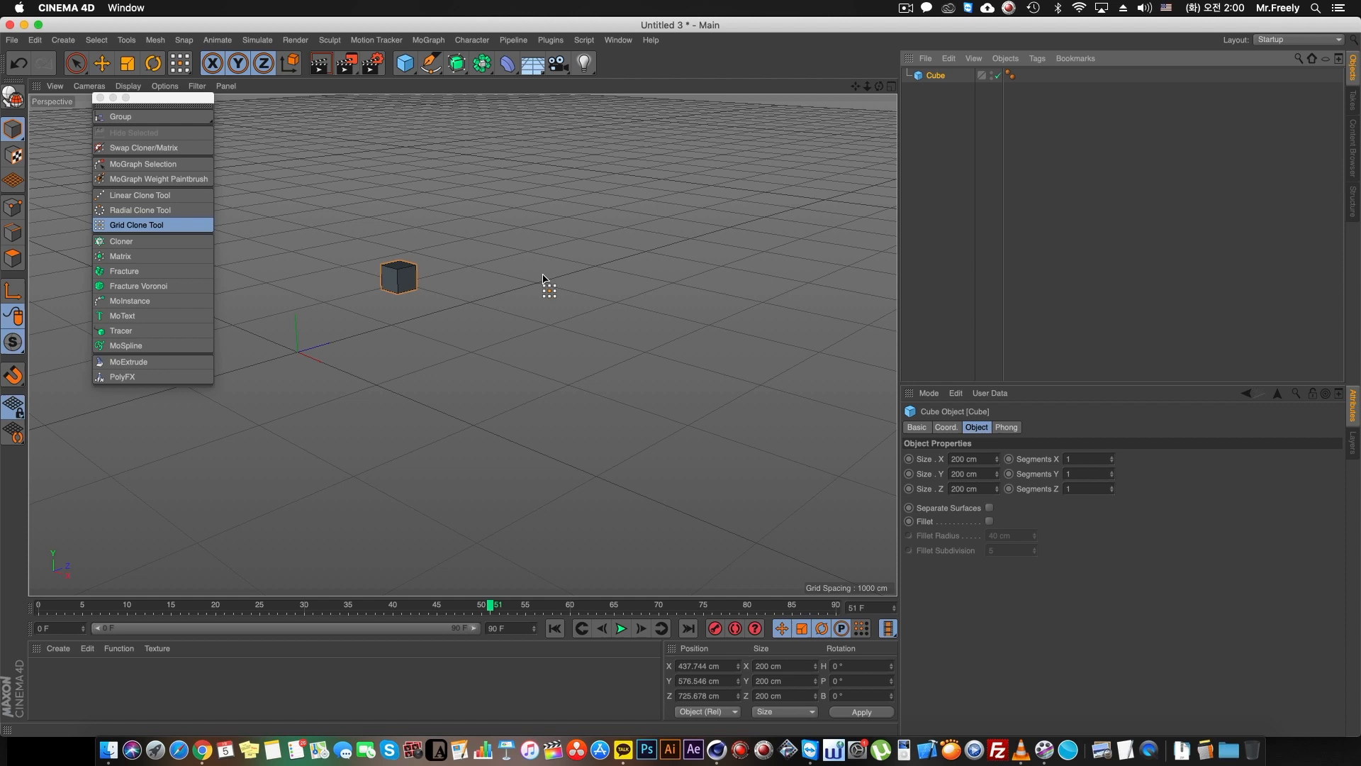
# Draw one more 3 × 3 × 3 grid of clones beside the cube with the Grid Clone Tool, and delete its Cloner.
pyautogui.moveTo(553, 292)
pyautogui.mouseDown()
pyautogui.moveTo(879, 496)
pyautogui.moveTo(808, 432)
pyautogui.moveTo(823, 370)
pyautogui.mouseUp()
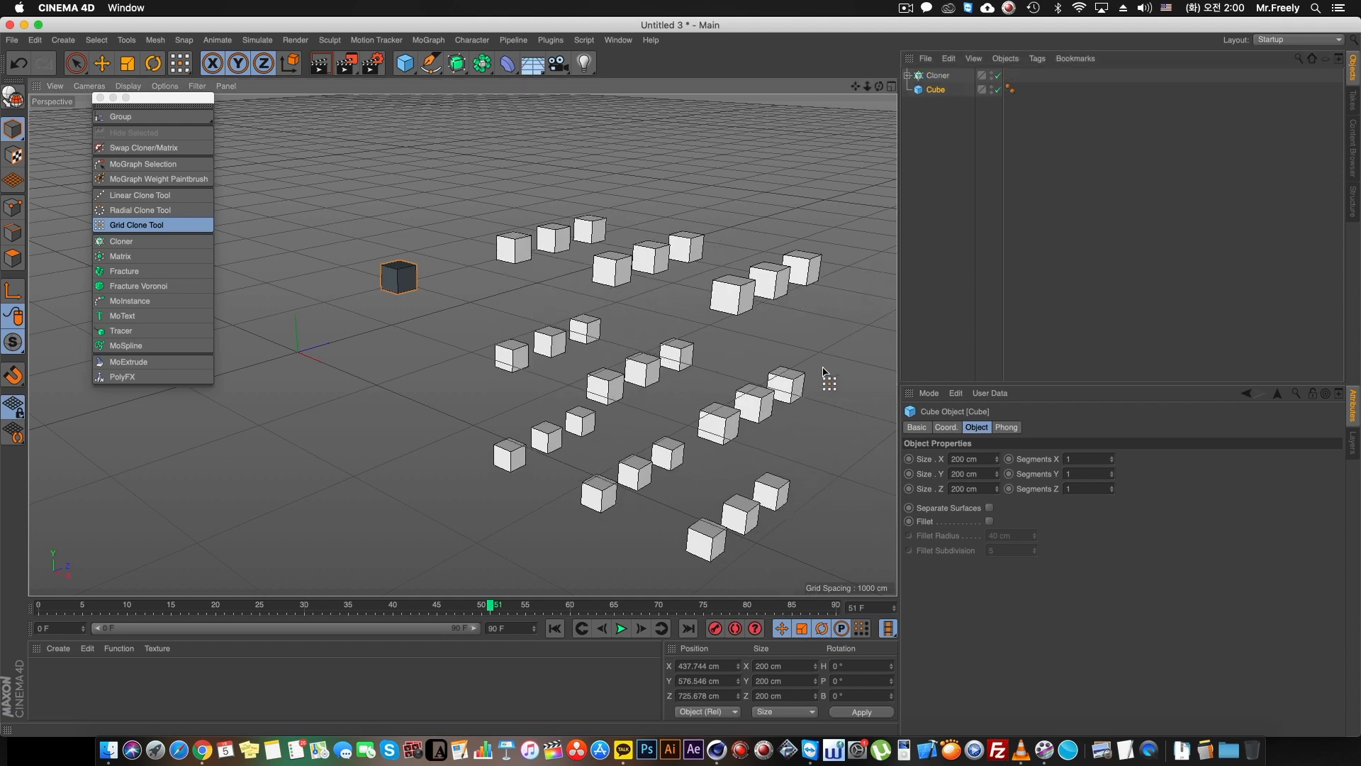
pyautogui.click(935, 76)
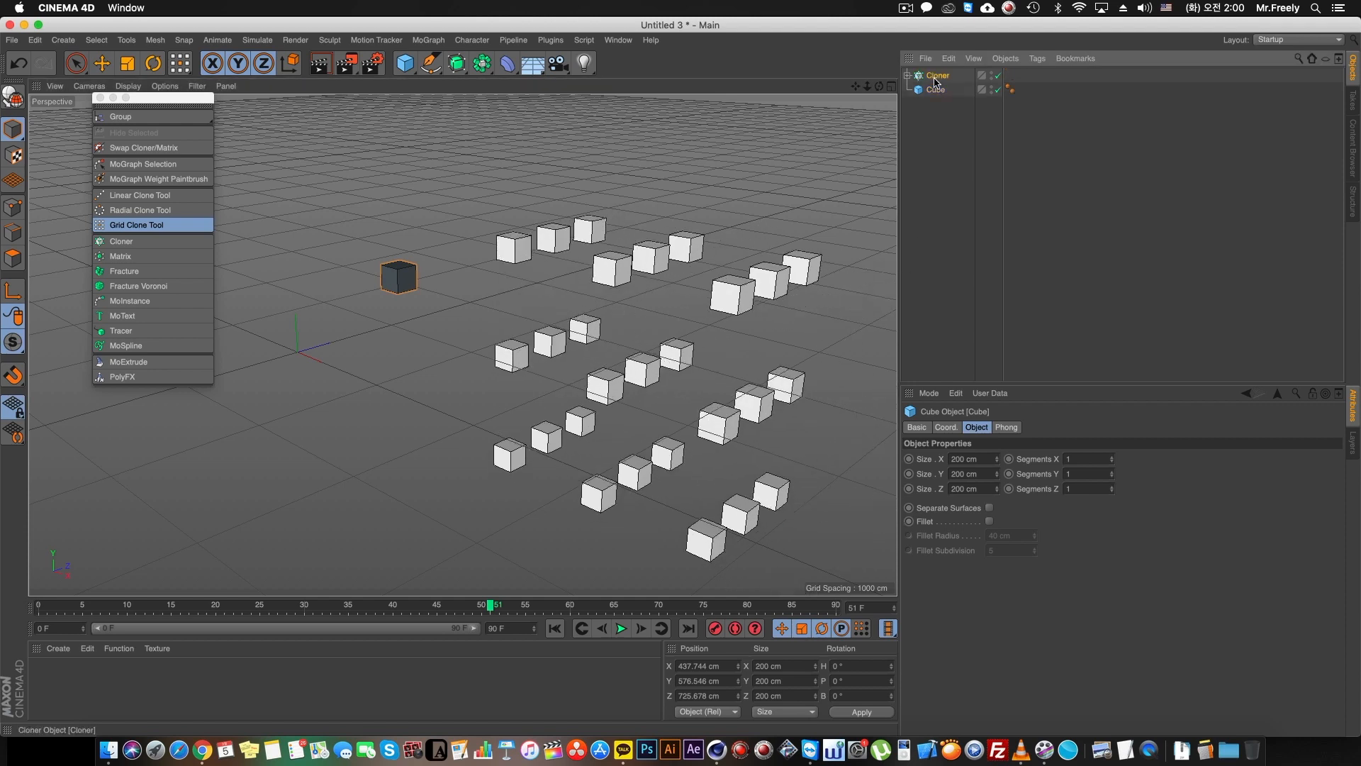
pyautogui.press('Delete')
# Add a Cloner object, make the cube its child, and set the Cloner's mode to Grid Array.
pyautogui.click(428, 40)
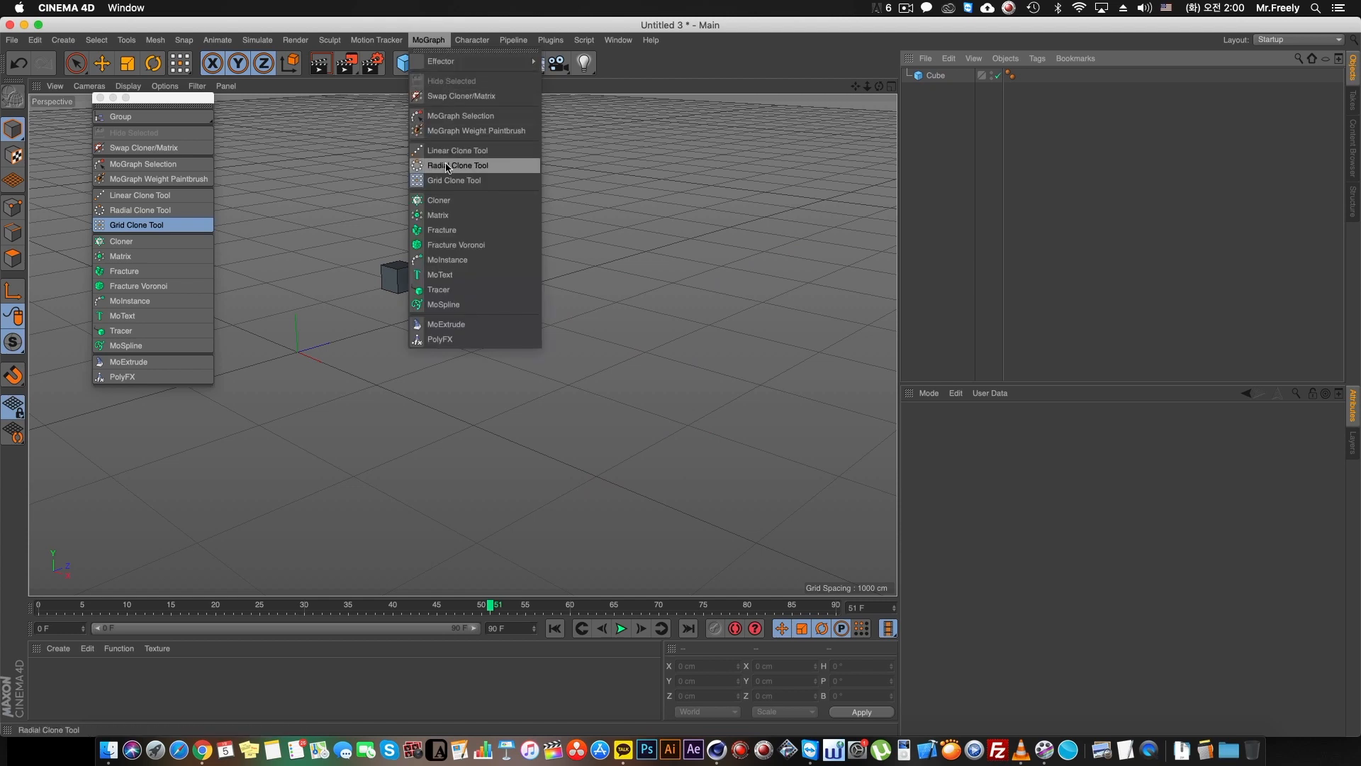
pyautogui.click(453, 203)
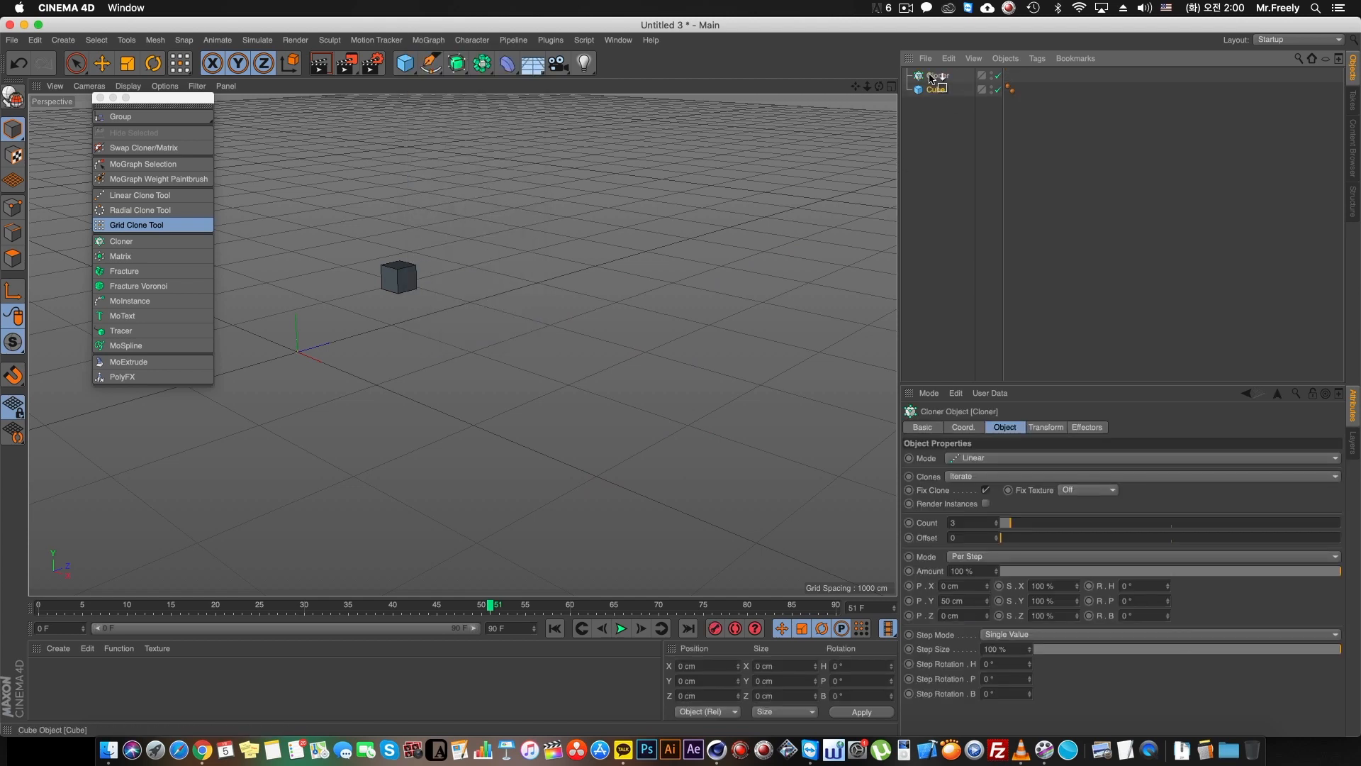
pyautogui.moveTo(937, 90); pyautogui.dragTo(937, 76)
pyautogui.click(975, 458)
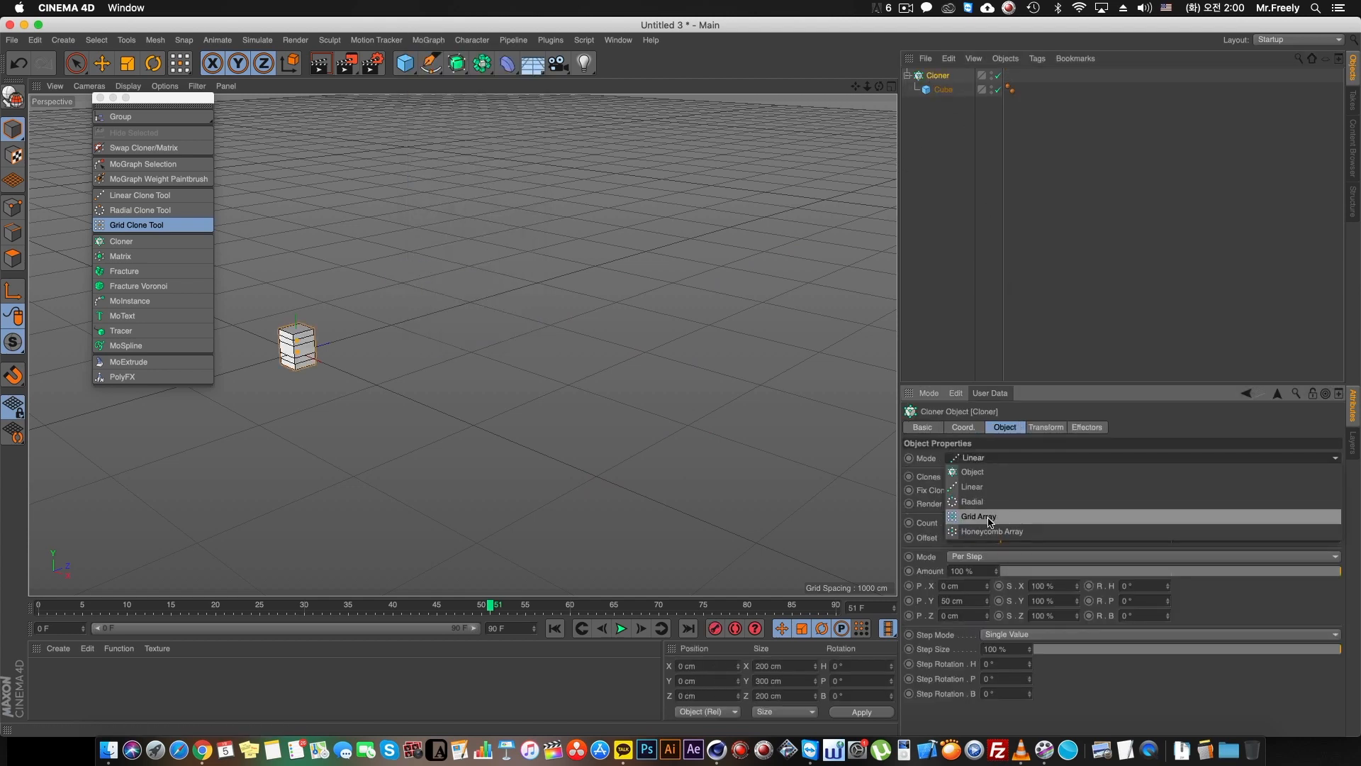
pyautogui.click(984, 517)
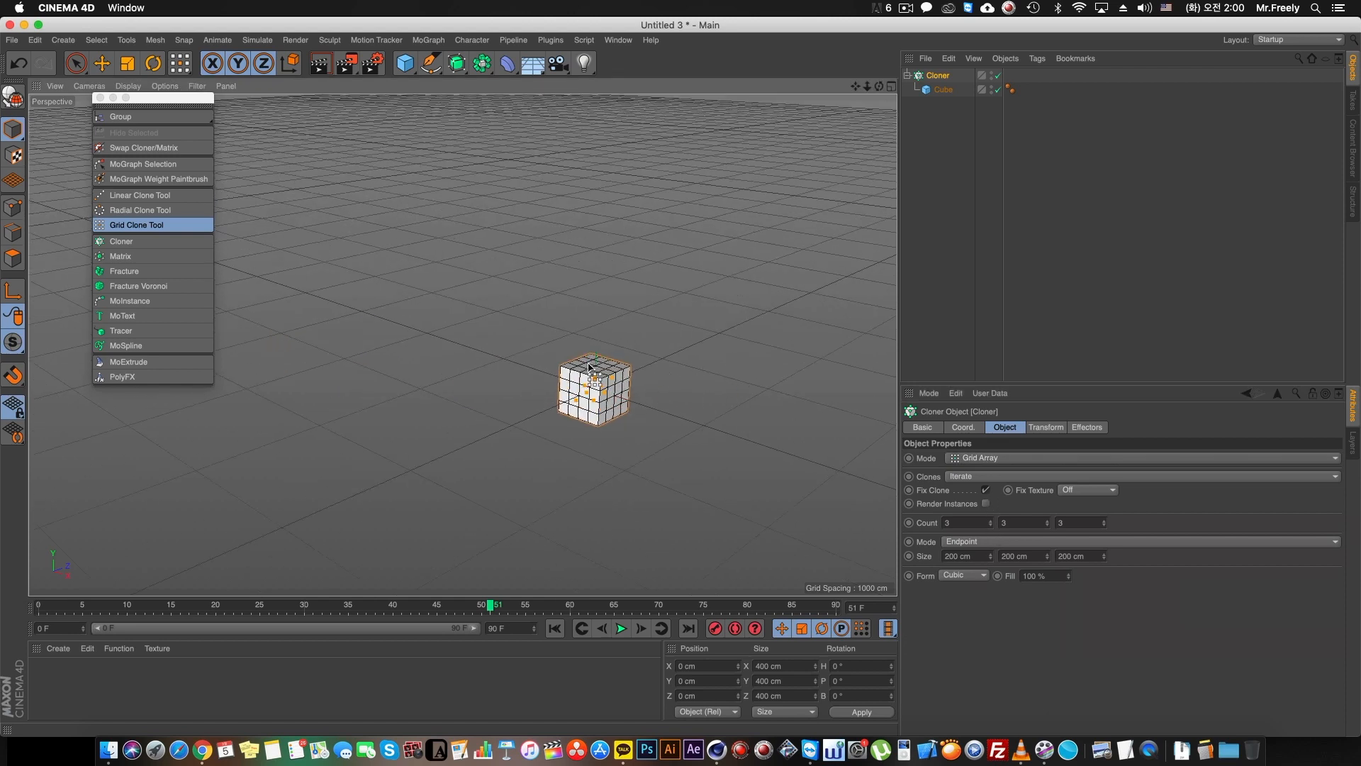
# Spread the grid clones with the Move tool to an overall size of about 1217 × 1942 × 2364 cm.
pyautogui.click(102, 64)
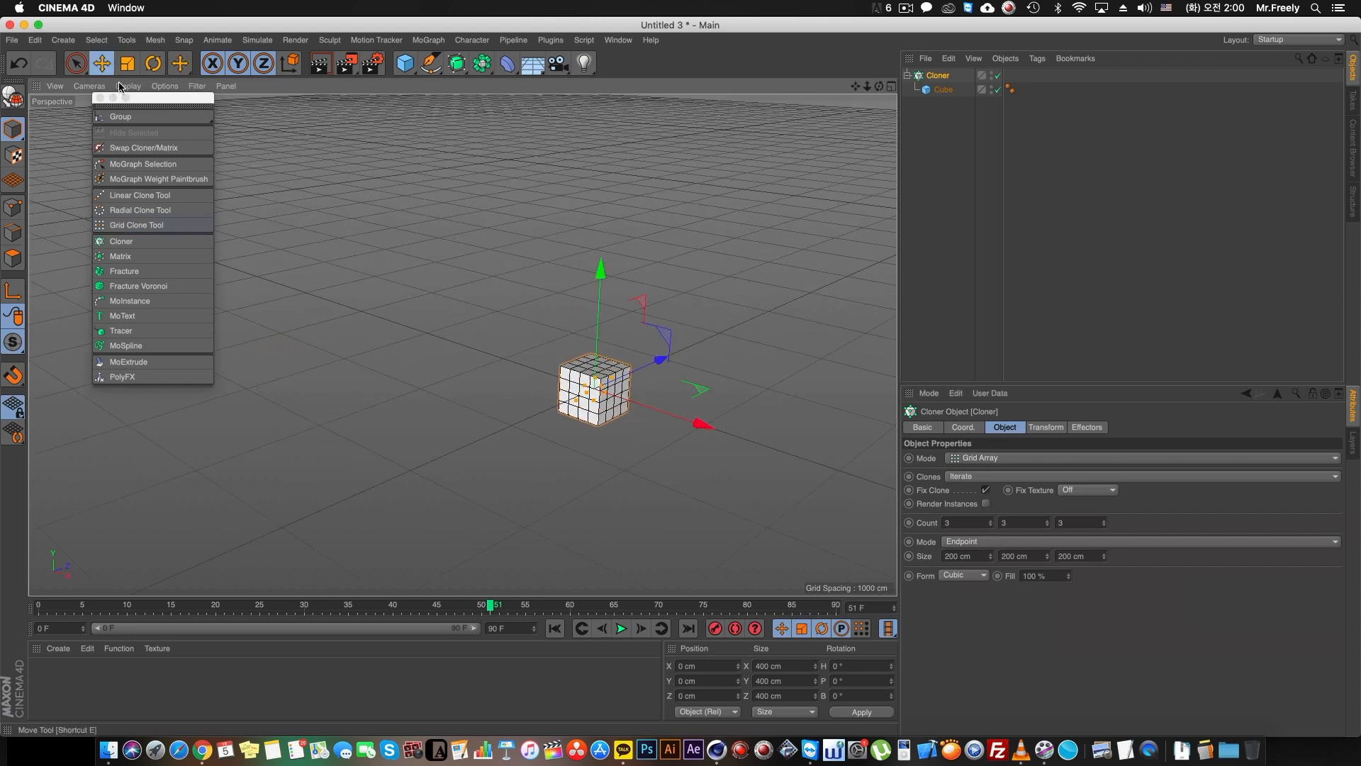
pyautogui.moveTo(596, 377)
pyautogui.mouseDown()
pyautogui.moveTo(610, 367)
pyautogui.moveTo(625, 399)
pyautogui.moveTo(648, 407)
pyautogui.moveTo(650, 364)
pyautogui.moveTo(679, 371)
pyautogui.moveTo(633, 354)
pyautogui.mouseUp()
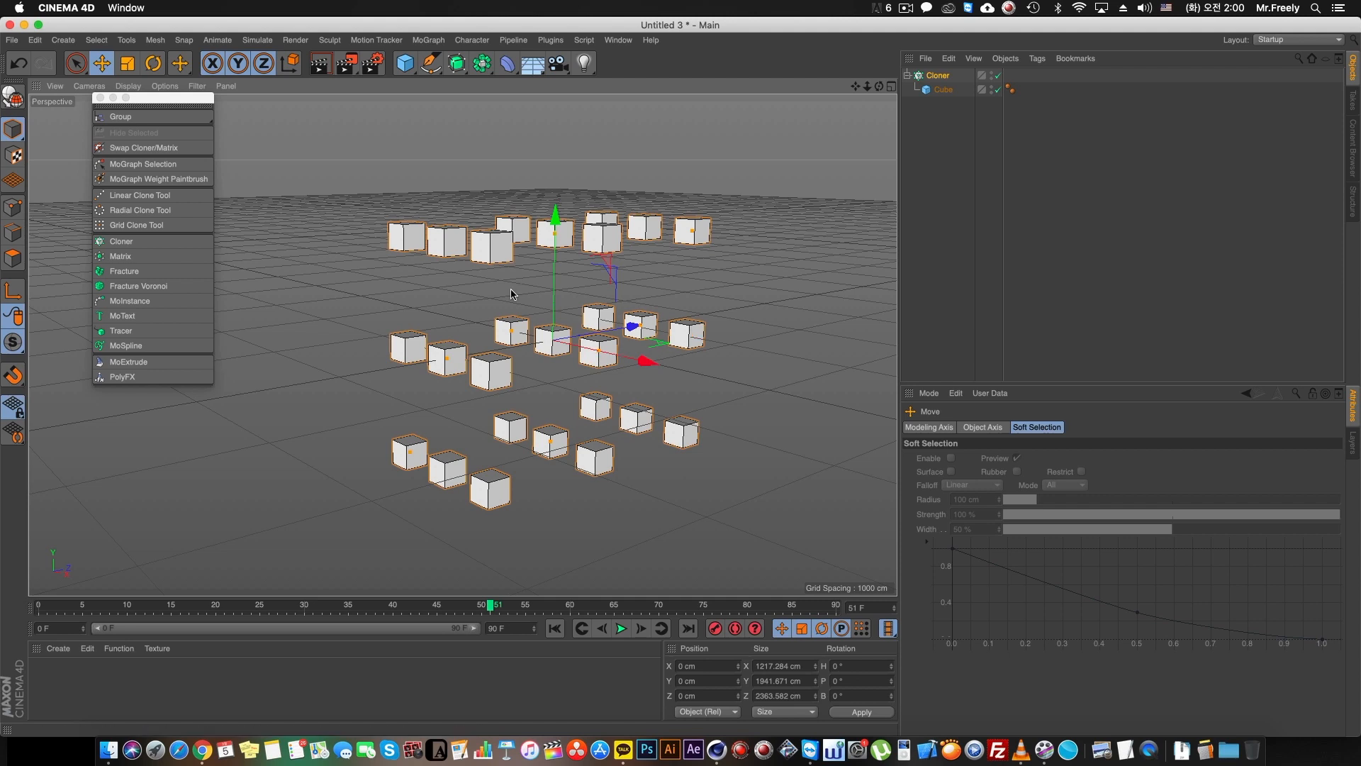
pyautogui.moveTo(552, 338); pyautogui.dragTo(549, 343)
# Delete the Cloner together with its cube, and move the floating MoGraph palette closer to the middle of the viewport.
pyautogui.press('Delete')
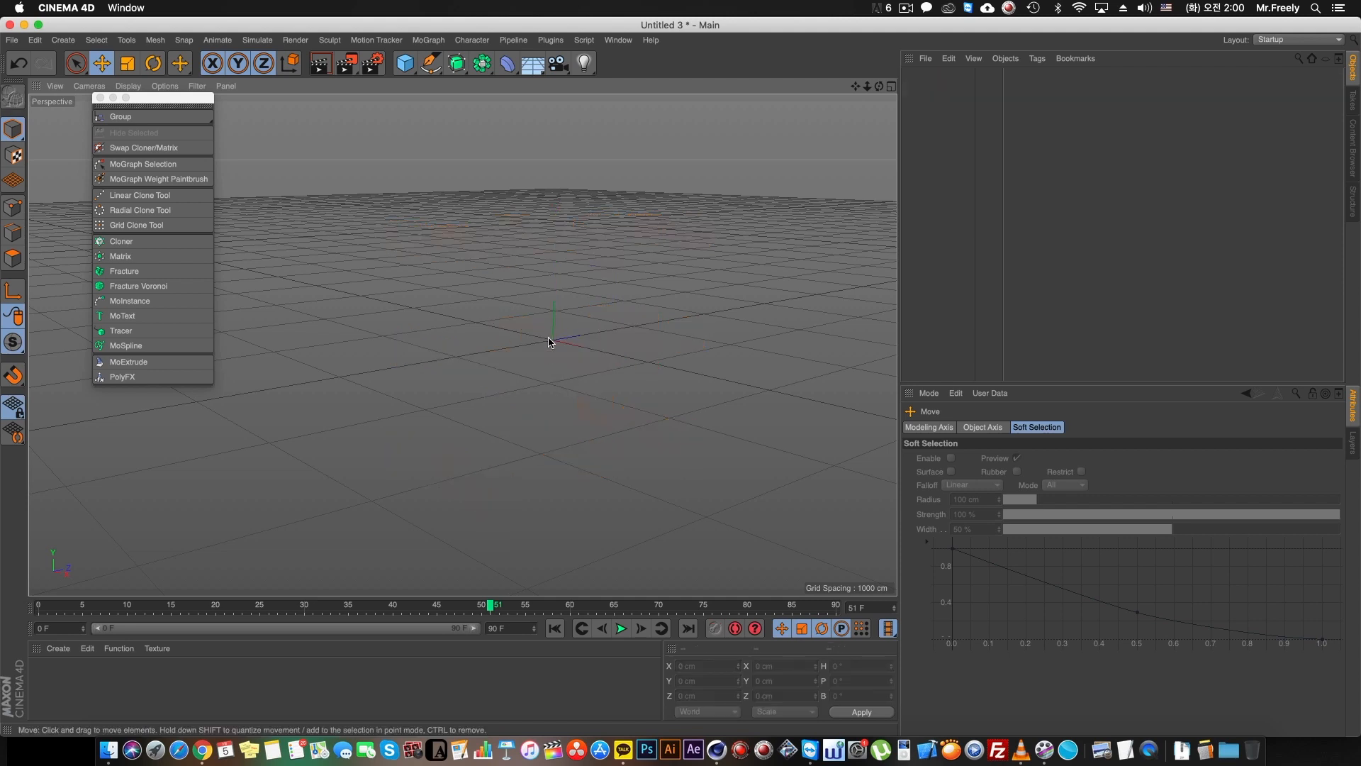
pyautogui.moveTo(150, 98); pyautogui.dragTo(269, 159)
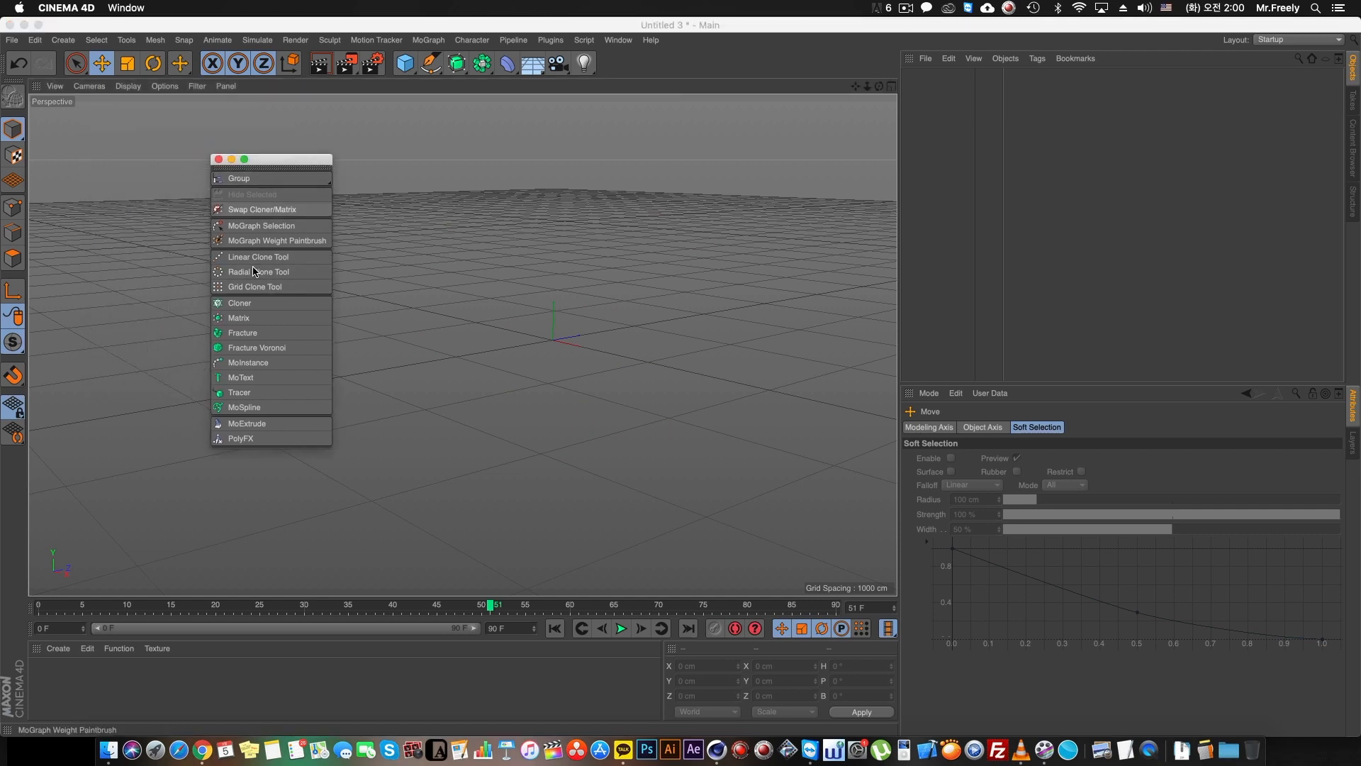